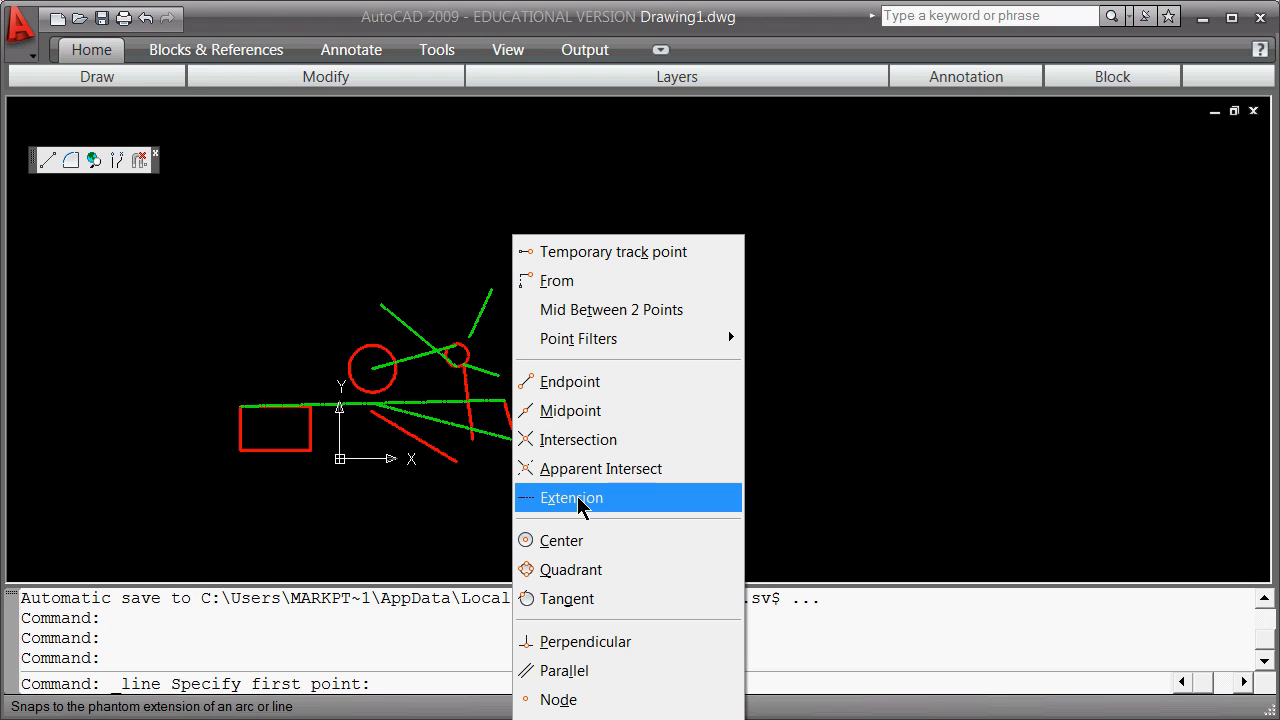
{"action": "left_click", "coordinate": [580, 500]}
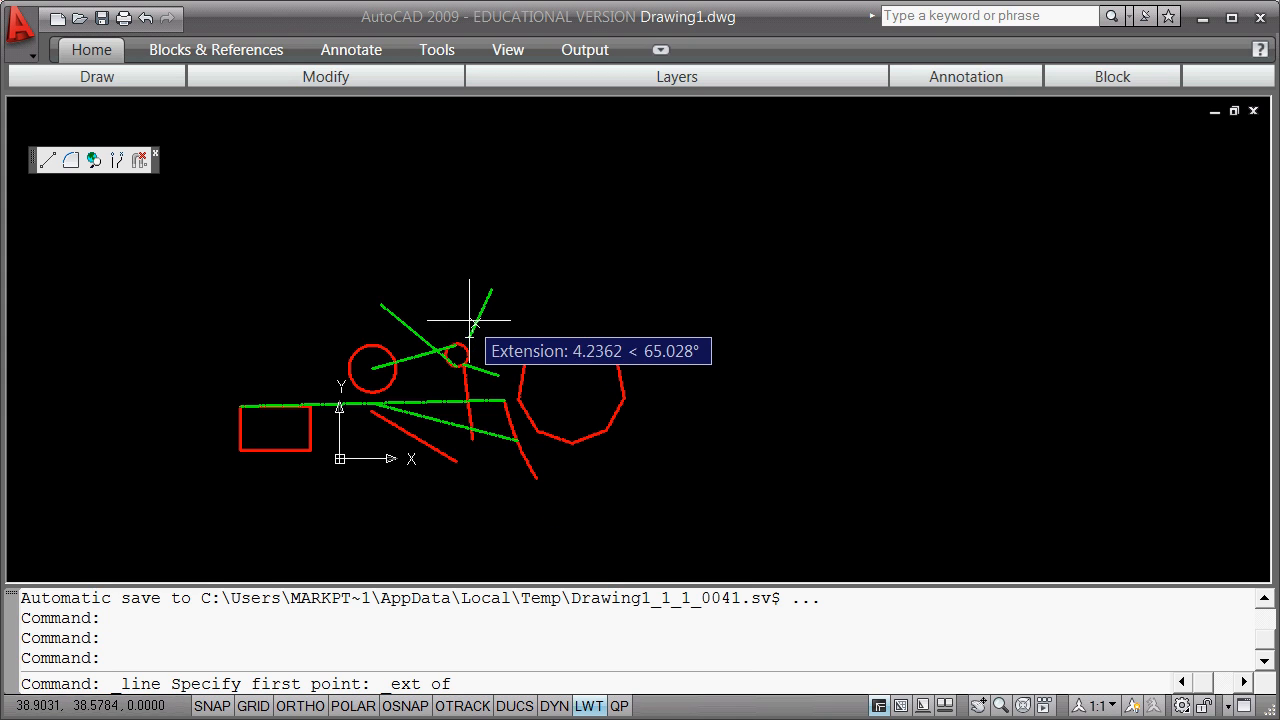
{"action": "scroll", "coordinate": [468, 336], "scroll_direction": "up", "scroll_amount": 3}
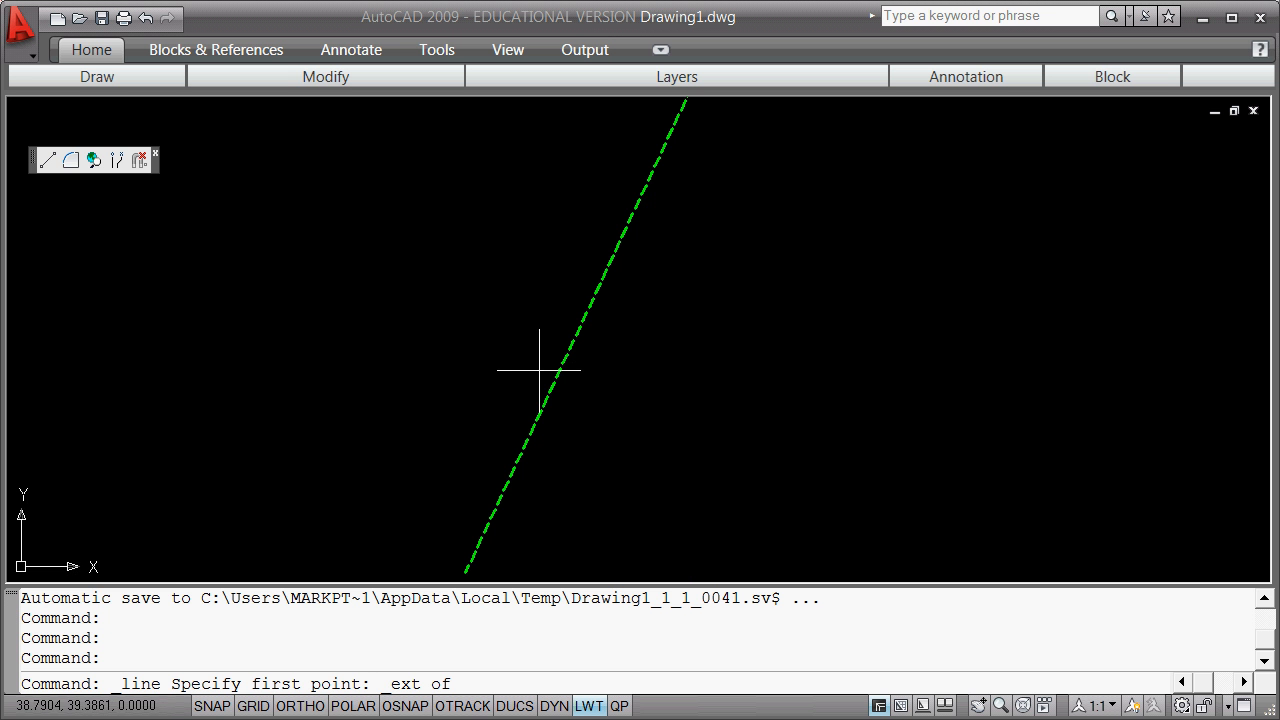
{"action": "scroll", "coordinate": [525, 423], "scroll_direction": "up", "scroll_amount": 2}
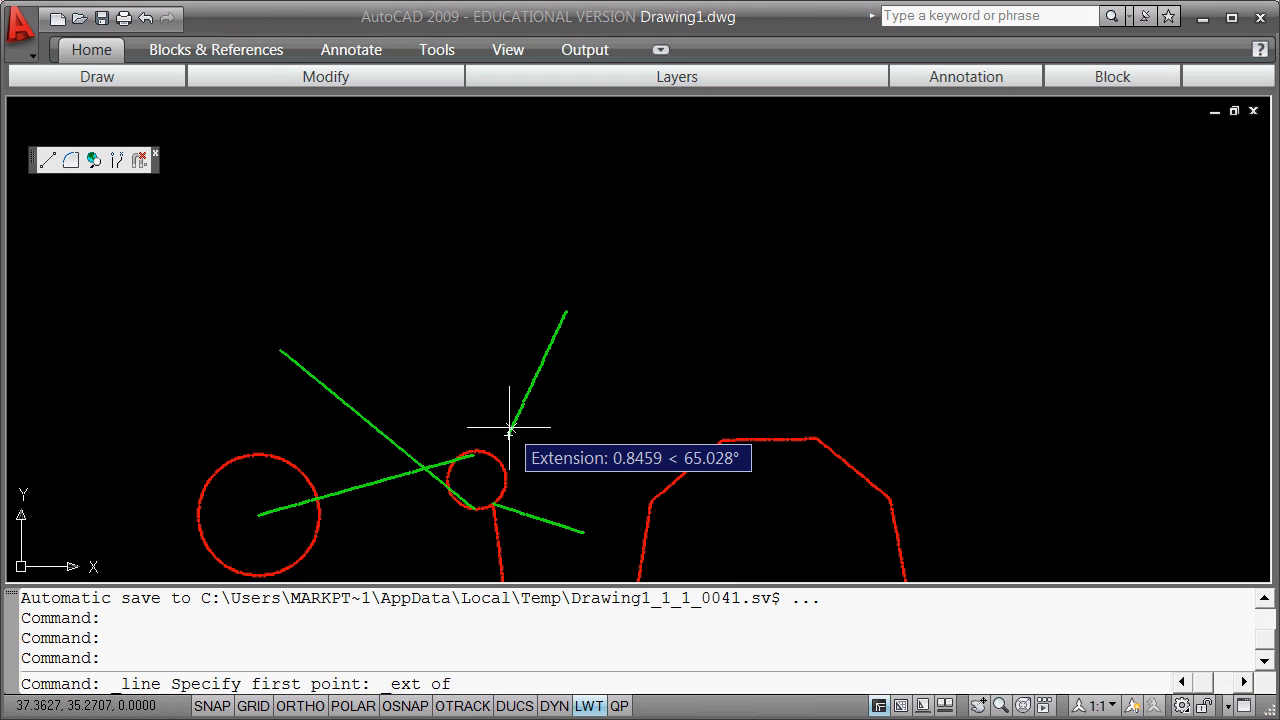
{"action": "left_click", "coordinate": [510, 428]}
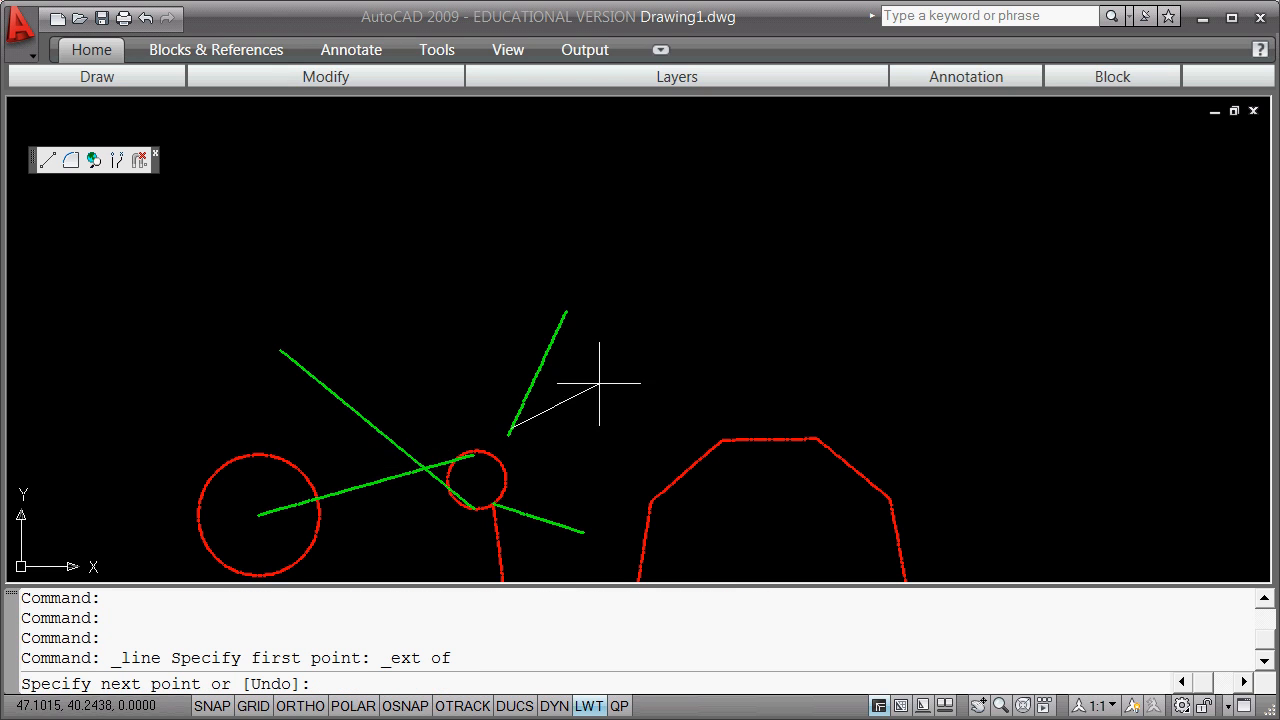
{"action": "scroll", "coordinate": [591, 374], "scroll_direction": "up", "scroll_amount": 5}
{"action": "scroll", "coordinate": [195, 440], "scroll_direction": "down", "scroll_amount": 4}
{"action": "scroll", "coordinate": [196, 445], "scroll_direction": "down", "scroll_amount": 3}
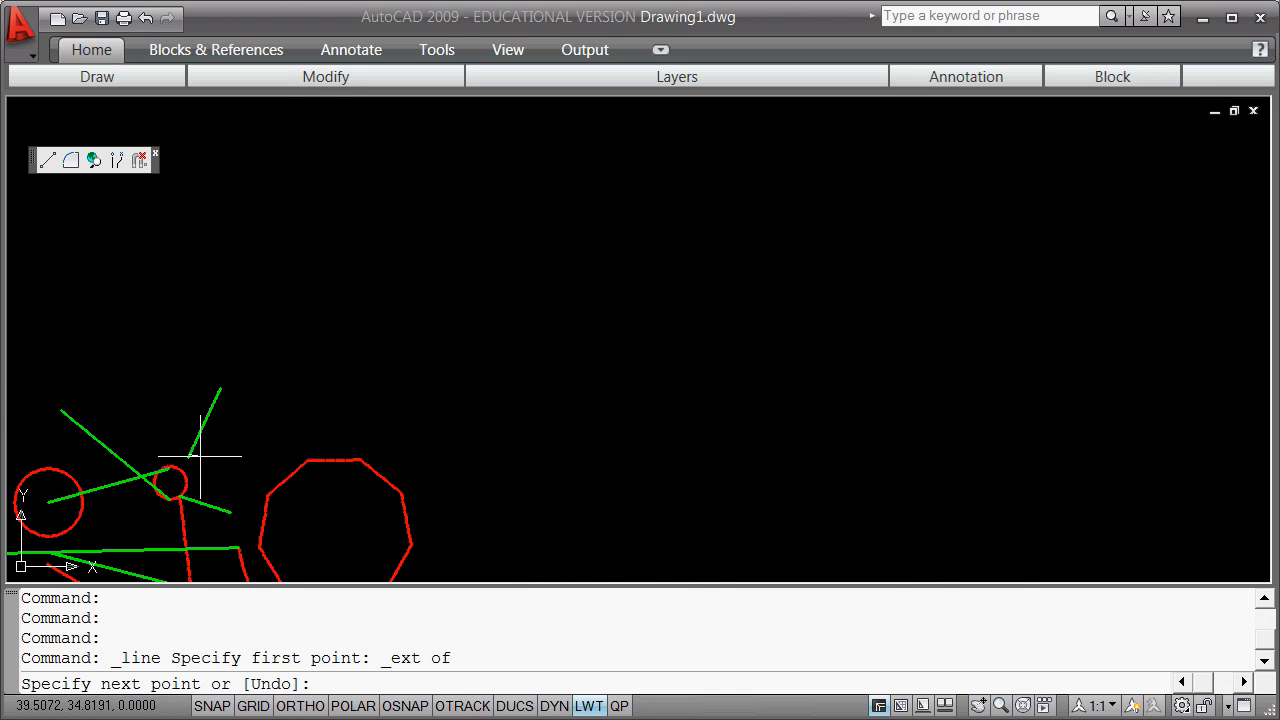
{"action": "scroll", "coordinate": [185, 444], "scroll_direction": "up", "scroll_amount": 6}
{"action": "scroll", "coordinate": [180, 438], "scroll_direction": "down", "scroll_amount": 6}
{"action": "key", "text": "Escape"}
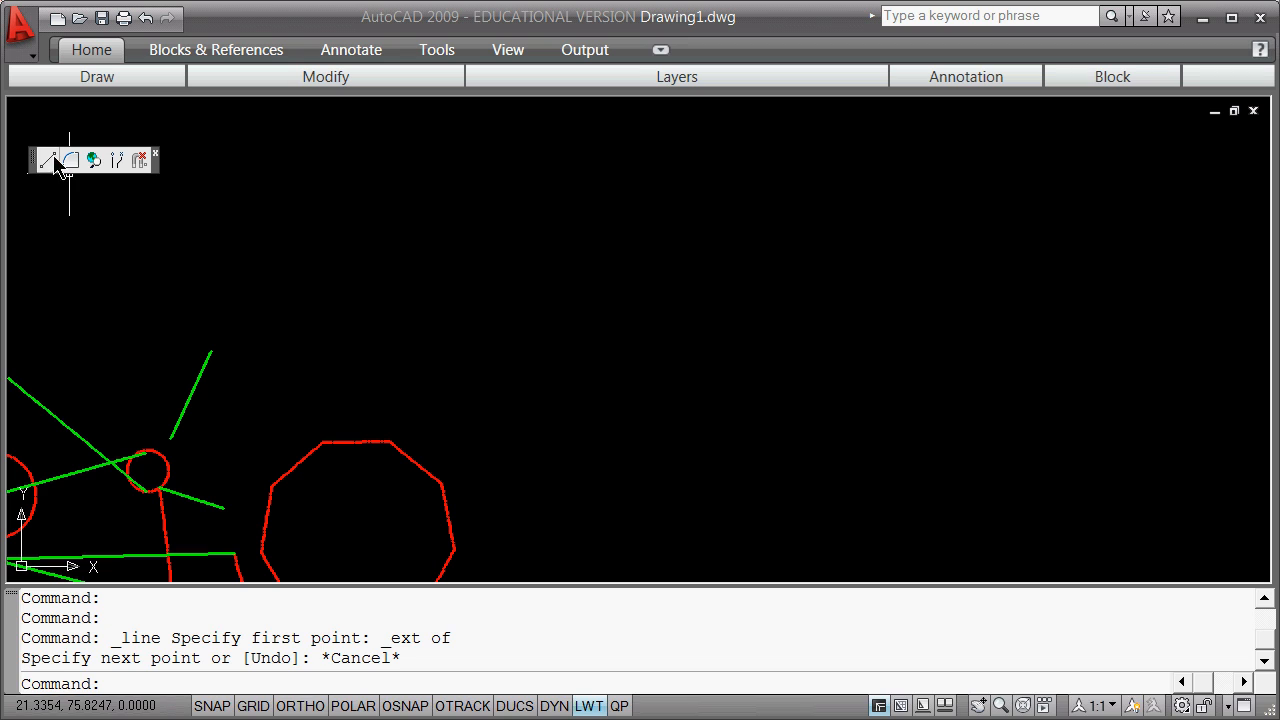
{"action": "right_click", "coordinate": [319, 250], "text": "shift"}
{"action": "key", "text": "Escape"}
Draw a line starting 12 units beyond the upper end of the short steep green line, using the Extension snap, and ending above the polygon.
{"action": "left_click", "coordinate": [45, 160]}
{"action": "right_click", "coordinate": [329, 246], "text": "shift"}
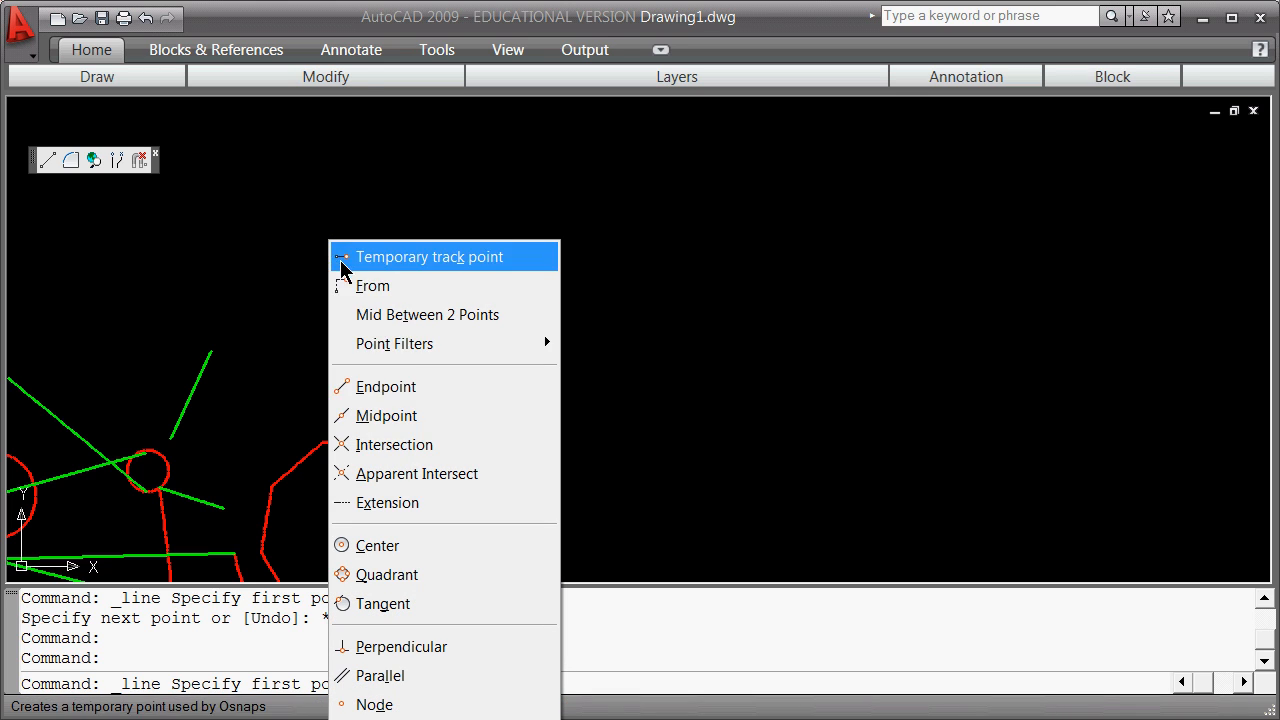
{"action": "left_click", "coordinate": [411, 503]}
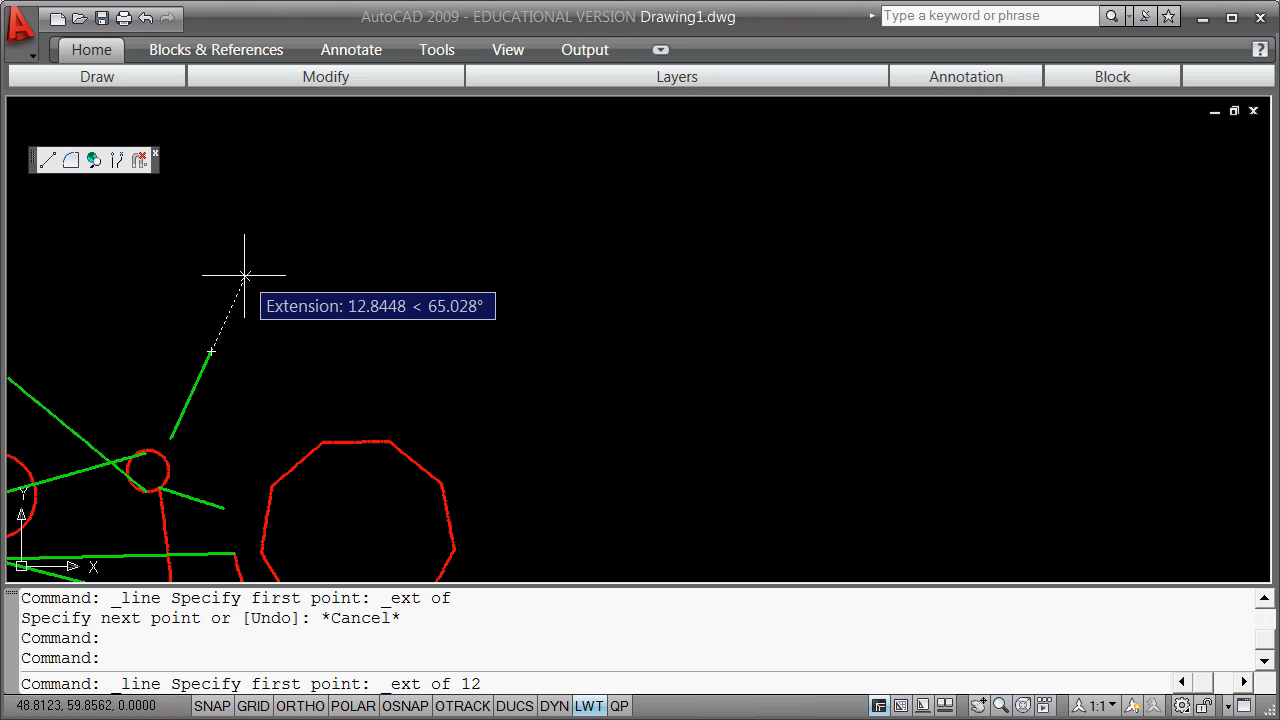
{"action": "key", "text": "Return"}
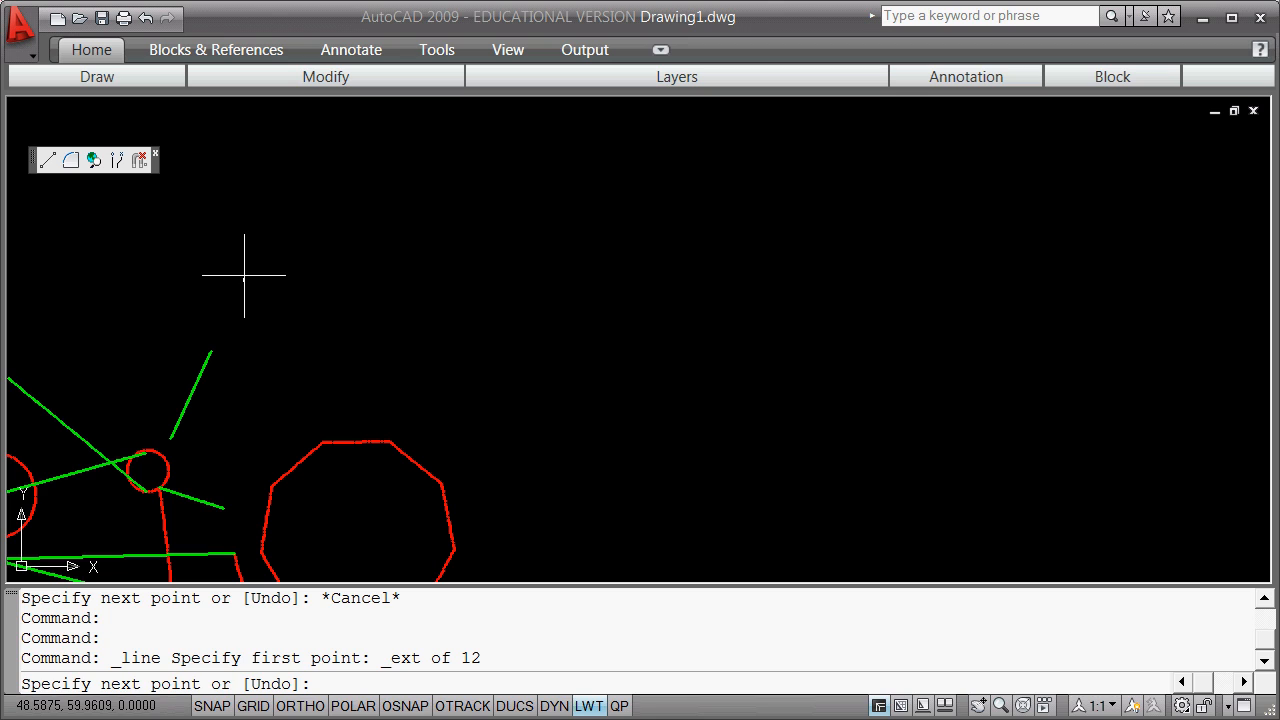
{"action": "left_click", "coordinate": [588, 336]}
{"action": "key", "text": "Escape"}
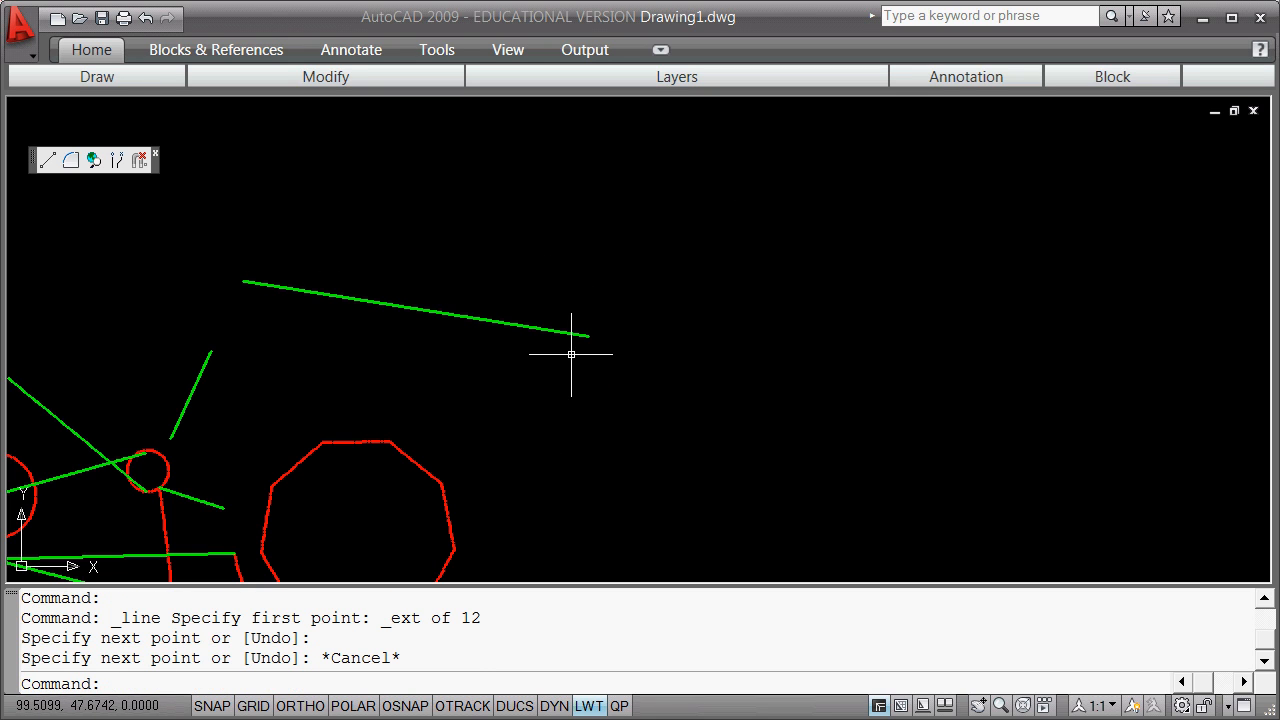
{"action": "left_click", "coordinate": [453, 316]}
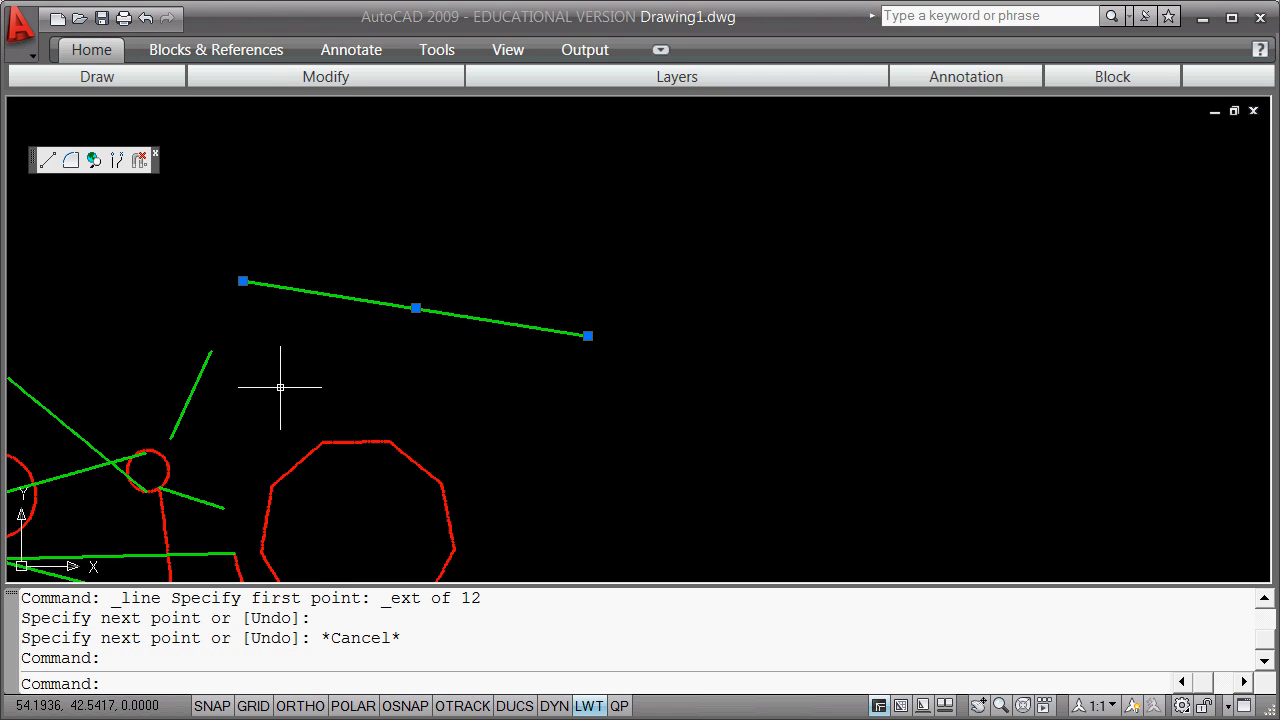
{"action": "key", "text": "Escape"}
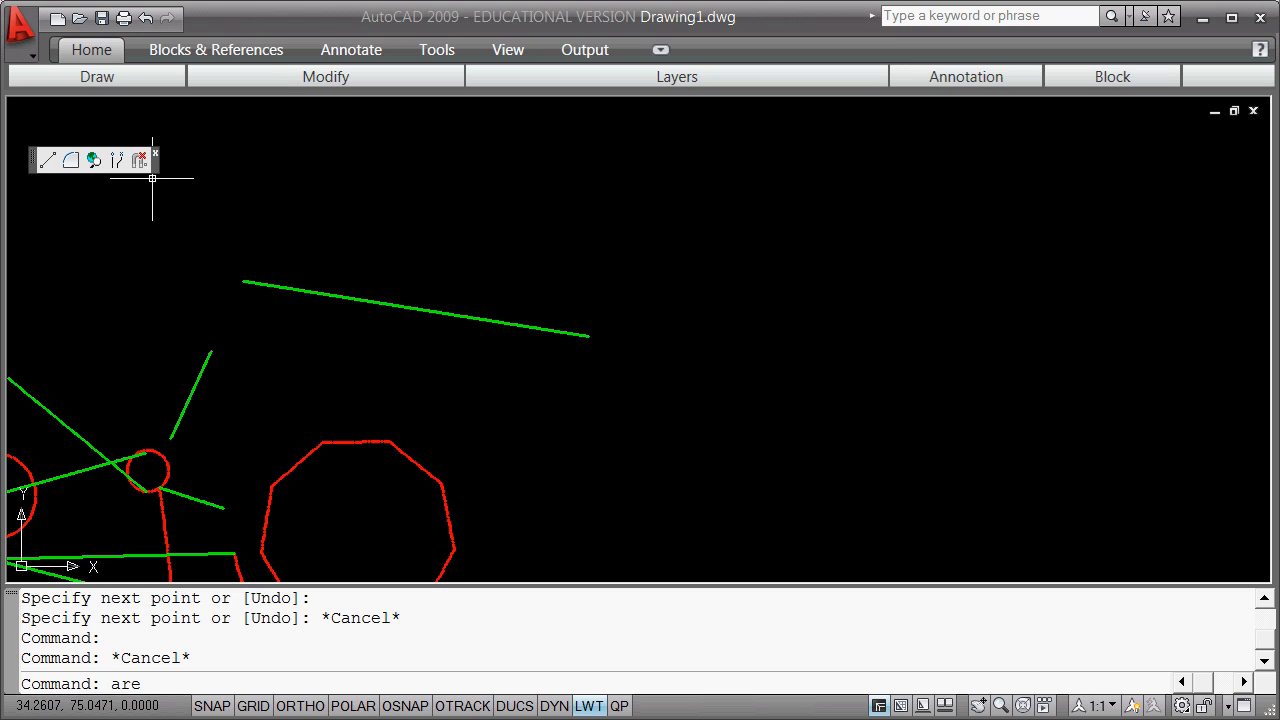
Draw a large three-point arc opening to the right in the empty area beyond the new long line.
{"action": "type", "text": "c"}
{"action": "key", "text": "Return"}
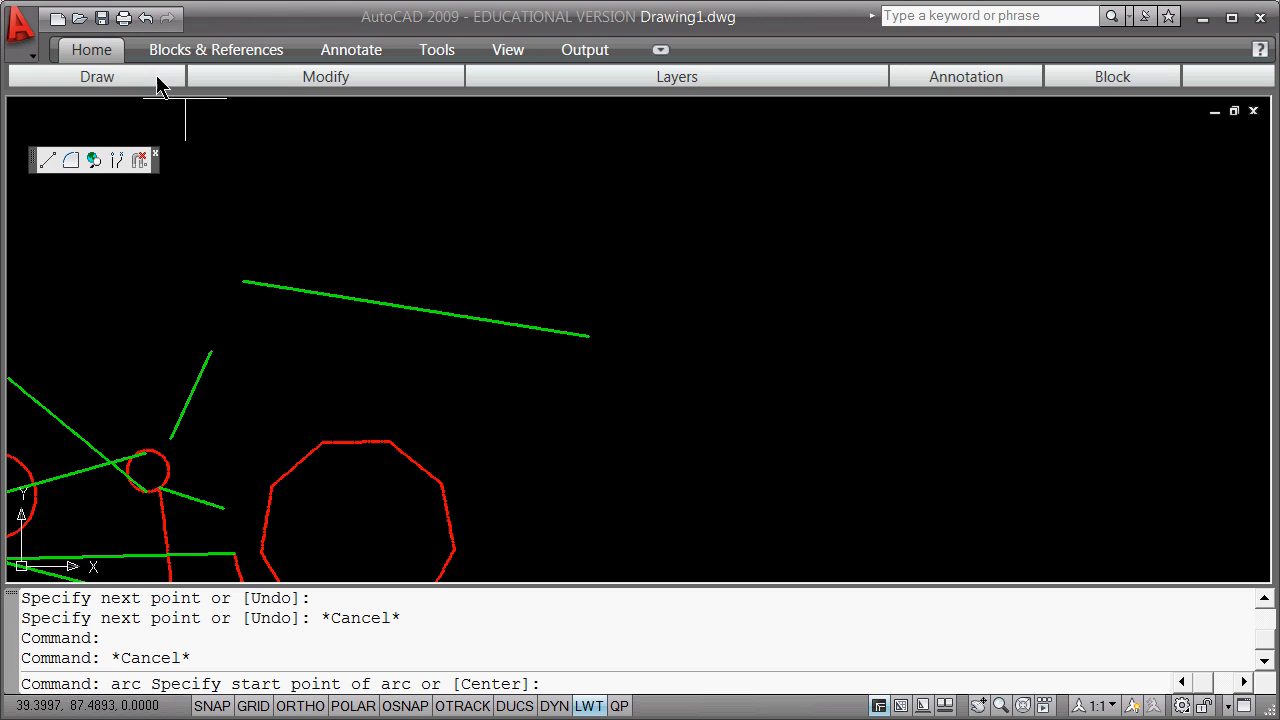
{"action": "left_click", "coordinate": [816, 434]}
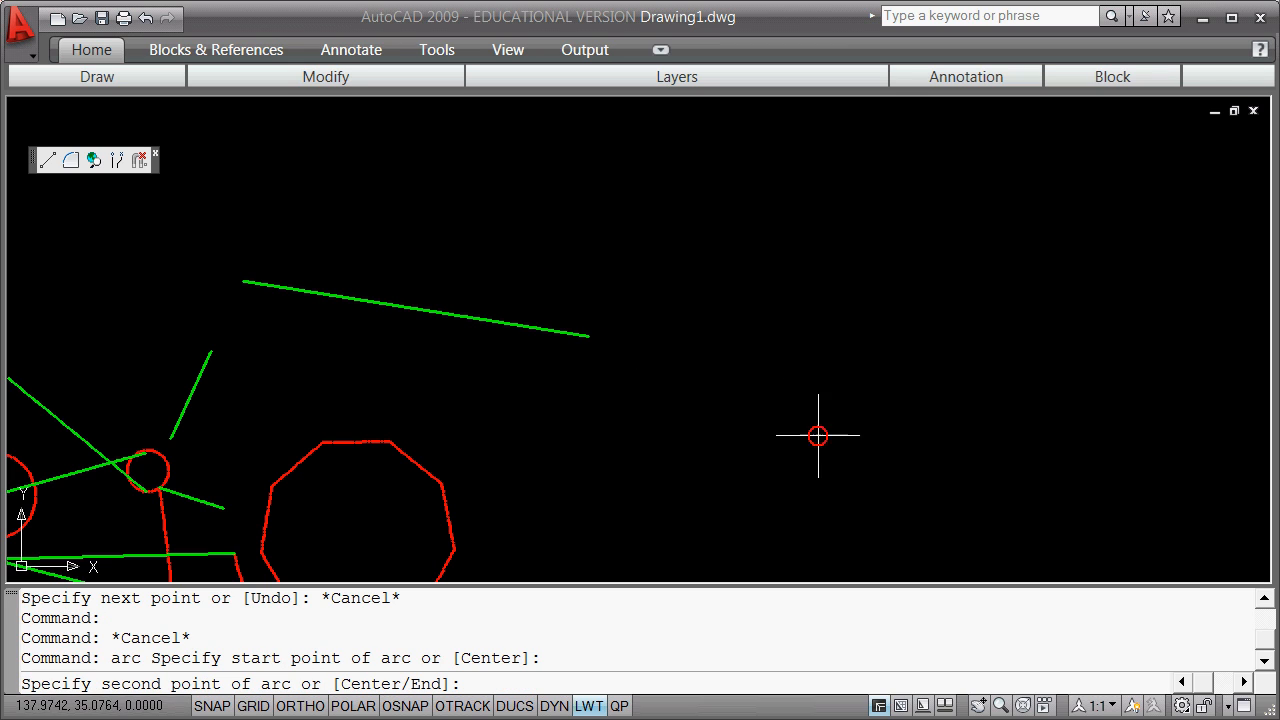
{"action": "left_click", "coordinate": [679, 326]}
{"action": "left_click", "coordinate": [738, 165]}
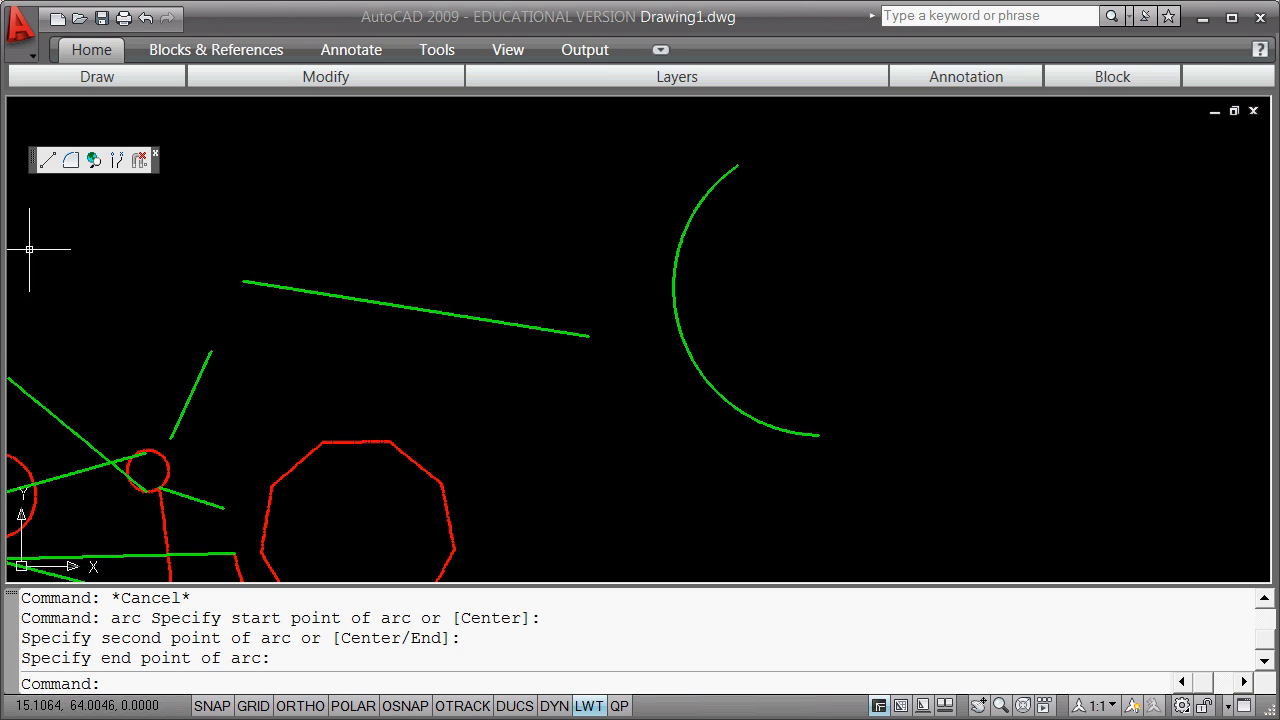
Draw a short line starting 25 units along the arc's extension past its lower end, using the Extension snap.
{"action": "left_click", "coordinate": [48, 161]}
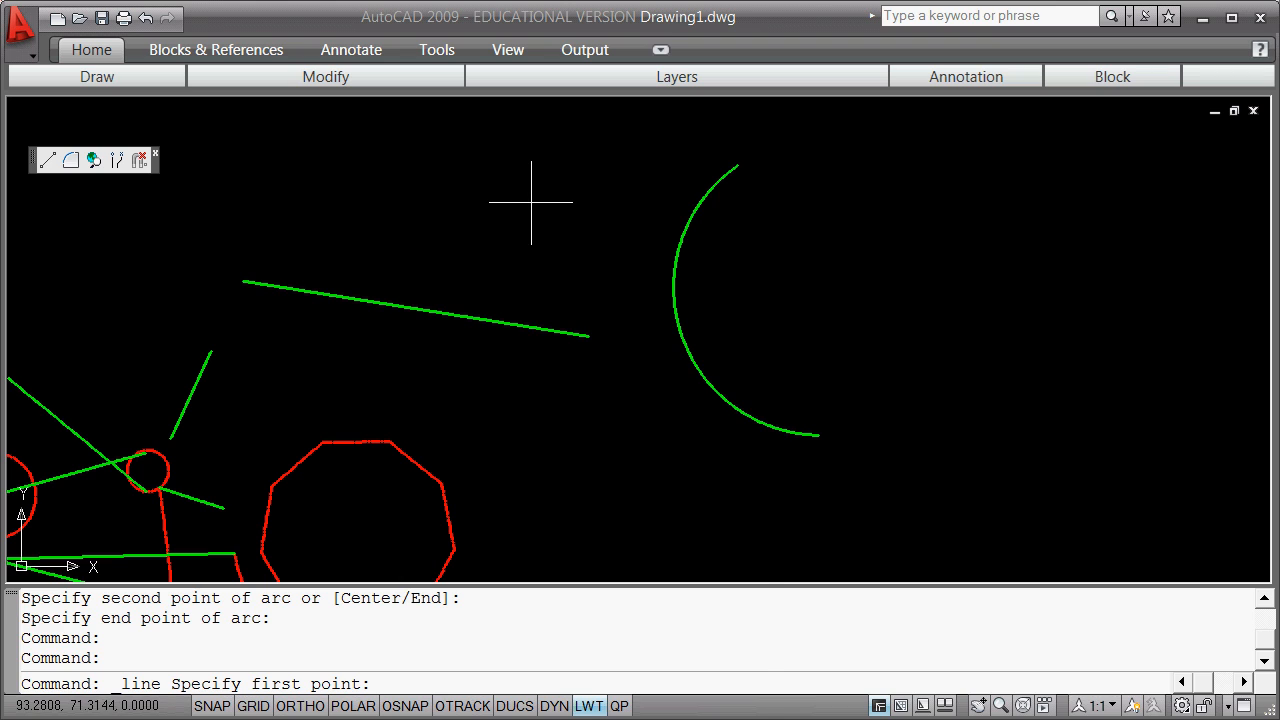
{"action": "right_click", "coordinate": [531, 202], "text": "shift"}
{"action": "left_click", "coordinate": [611, 466]}
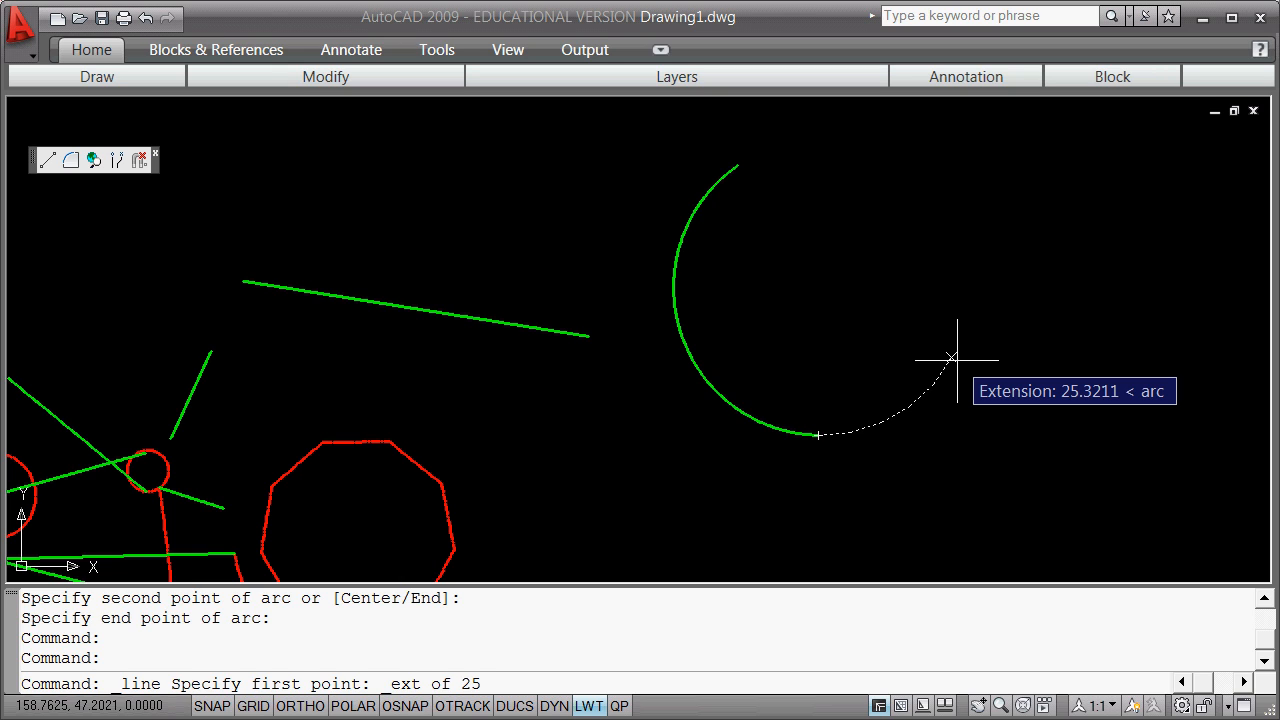
{"action": "key", "text": "Return"}
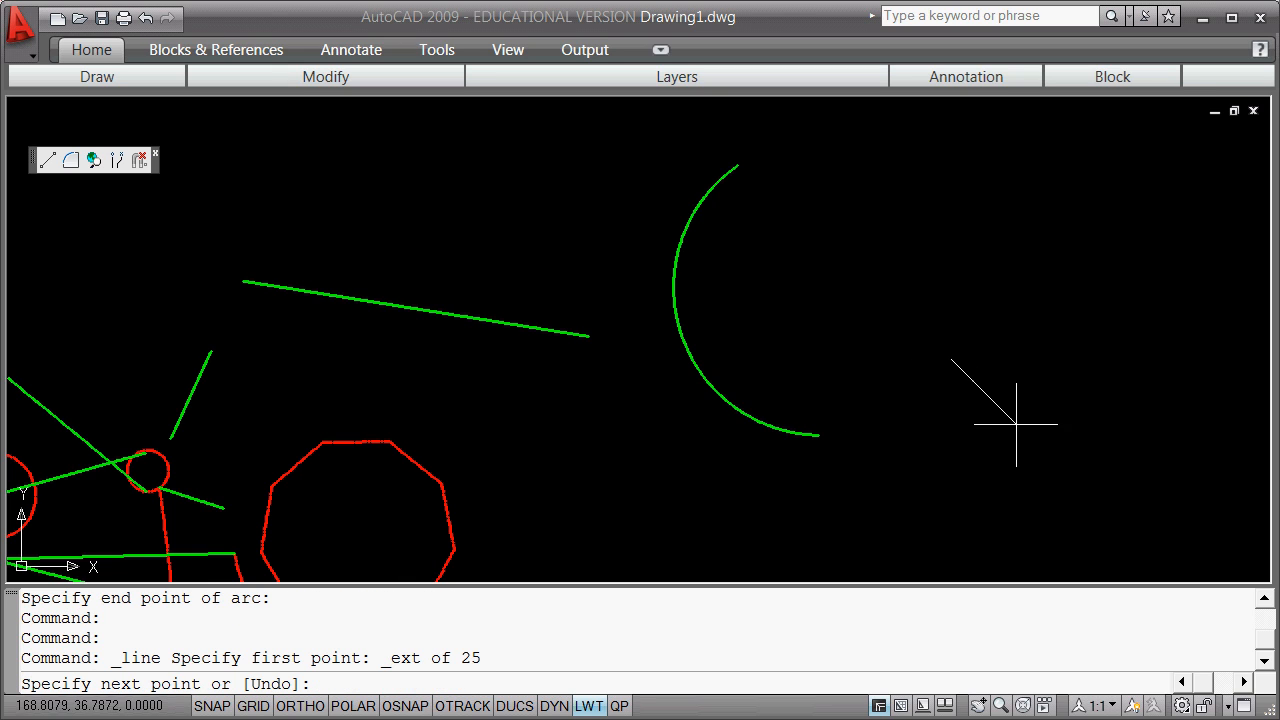
{"action": "left_click", "coordinate": [1052, 313]}
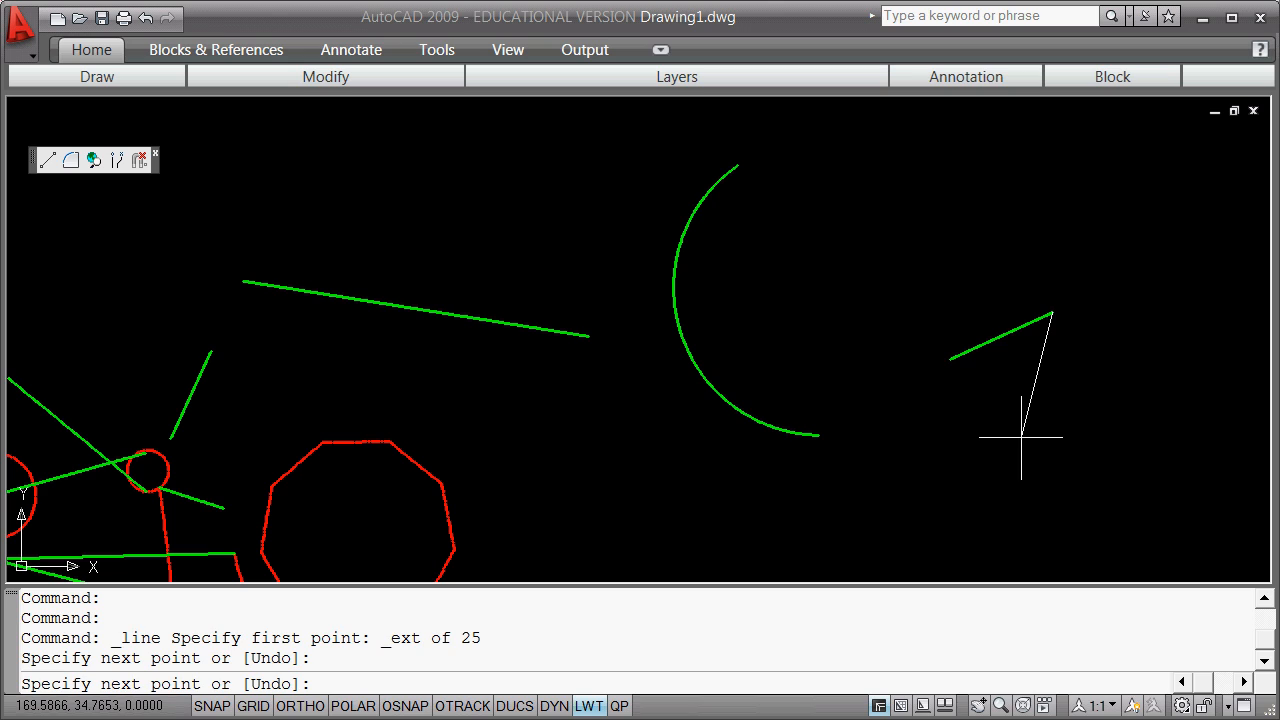
{"action": "key", "text": "Return"}
Set the layer to hidden in the properties of six green lines, including the two newly drawn ones, and deselect them.
{"action": "left_click", "coordinate": [1003, 341]}
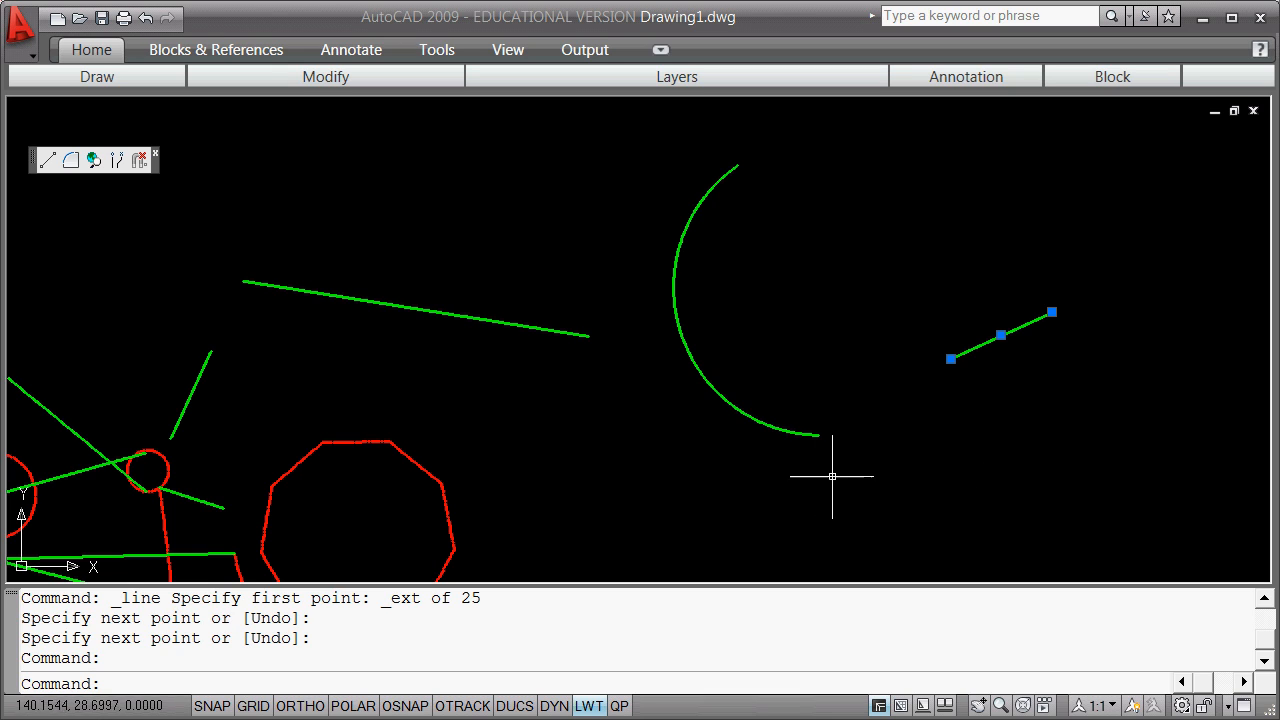
{"action": "left_click", "coordinate": [509, 323]}
{"action": "left_click", "coordinate": [191, 407]}
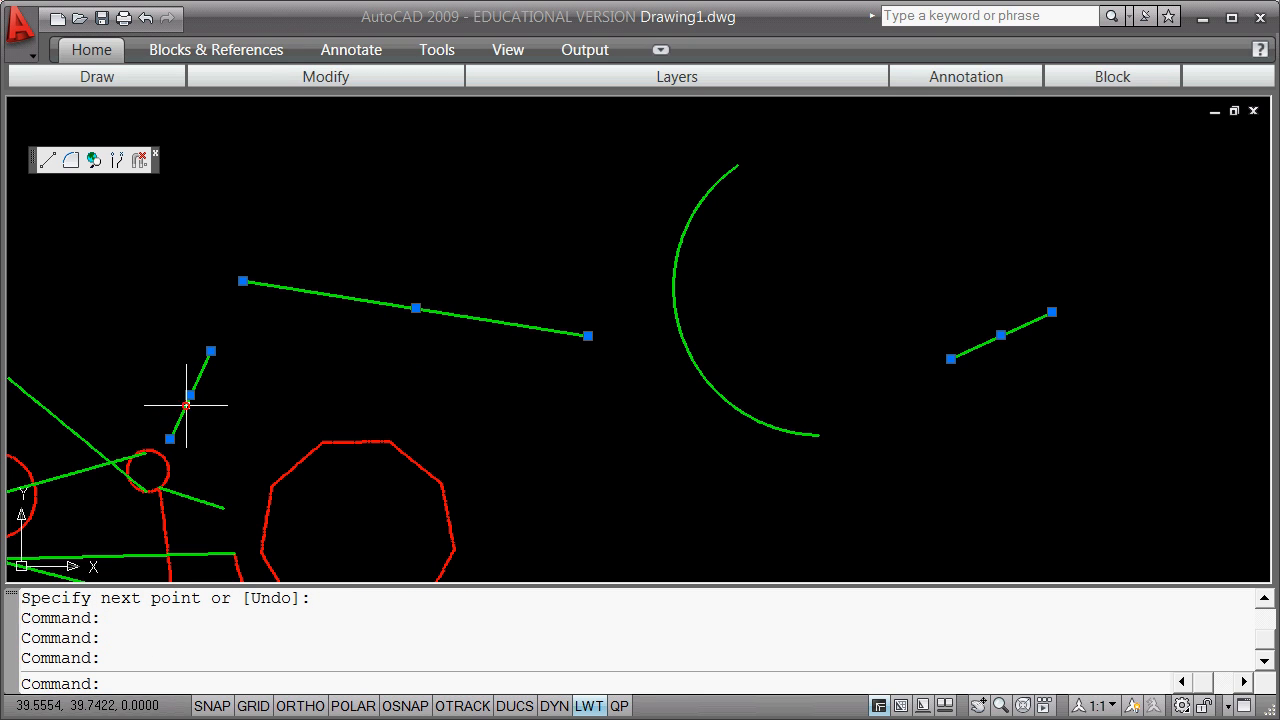
{"action": "left_click", "coordinate": [110, 459]}
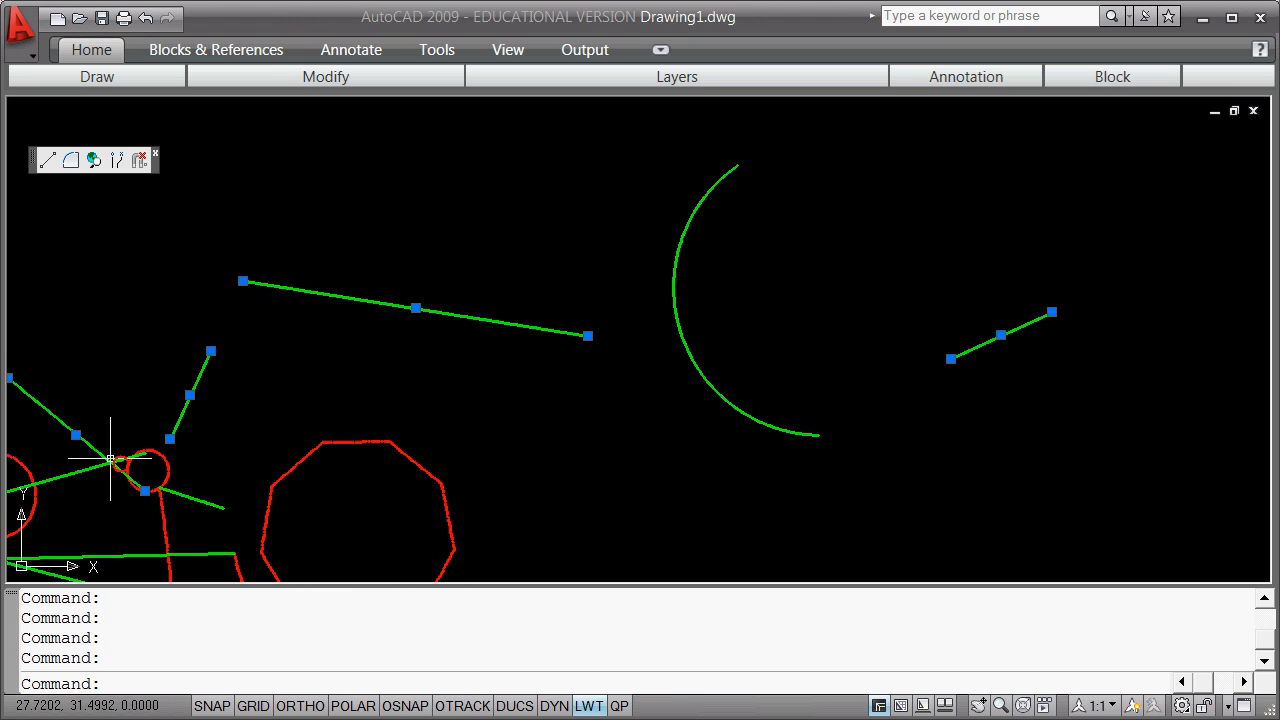
{"action": "left_click", "coordinate": [190, 497]}
{"action": "left_click", "coordinate": [76, 475]}
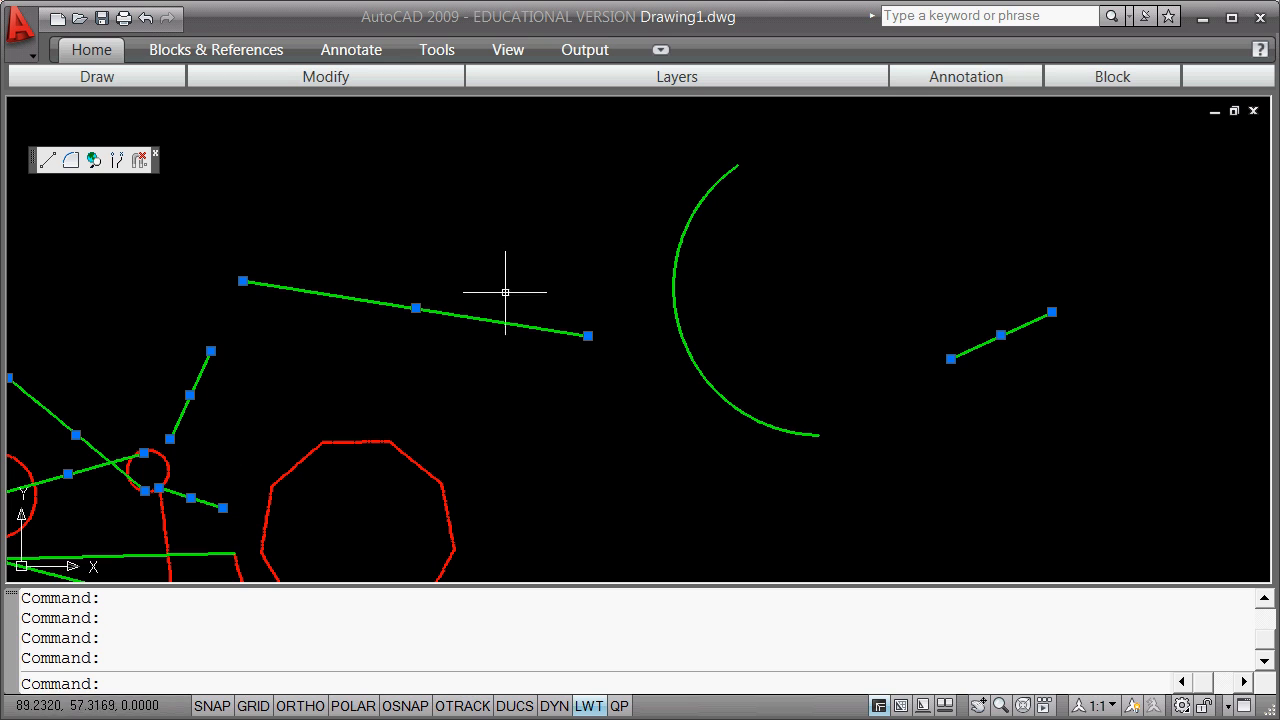
{"action": "right_click", "coordinate": [505, 177]}
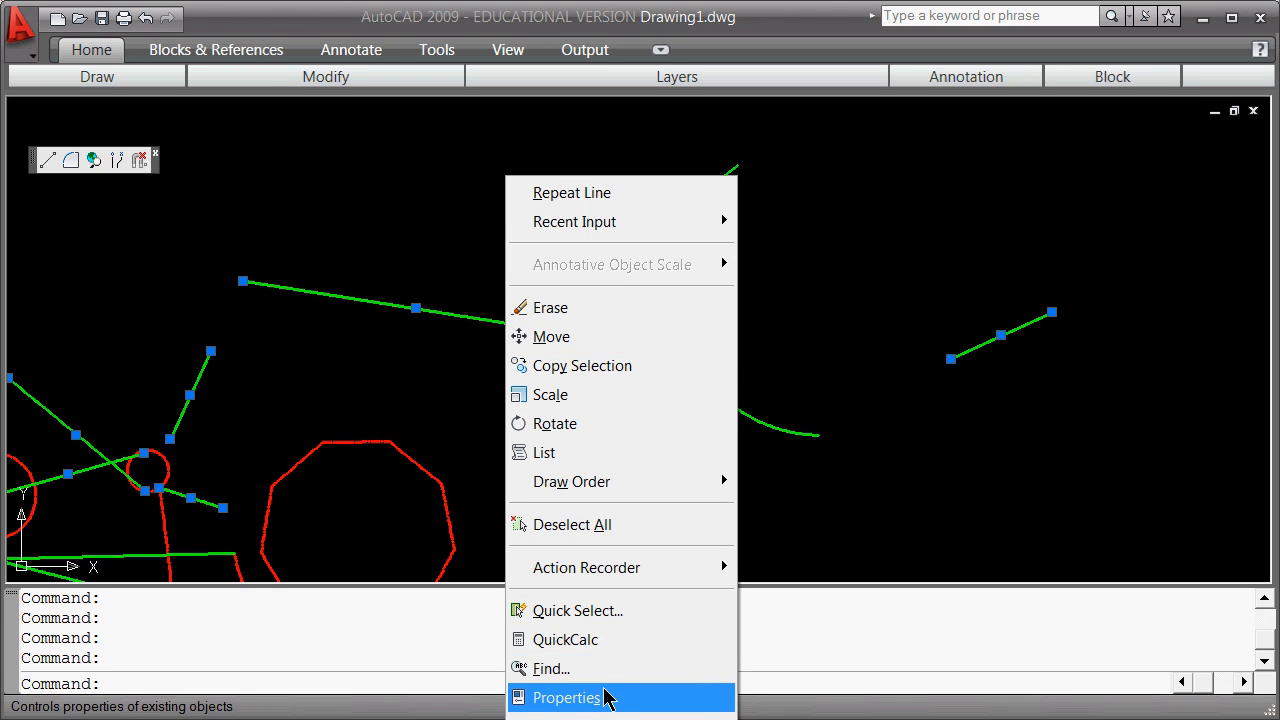
{"action": "left_click", "coordinate": [566, 698]}
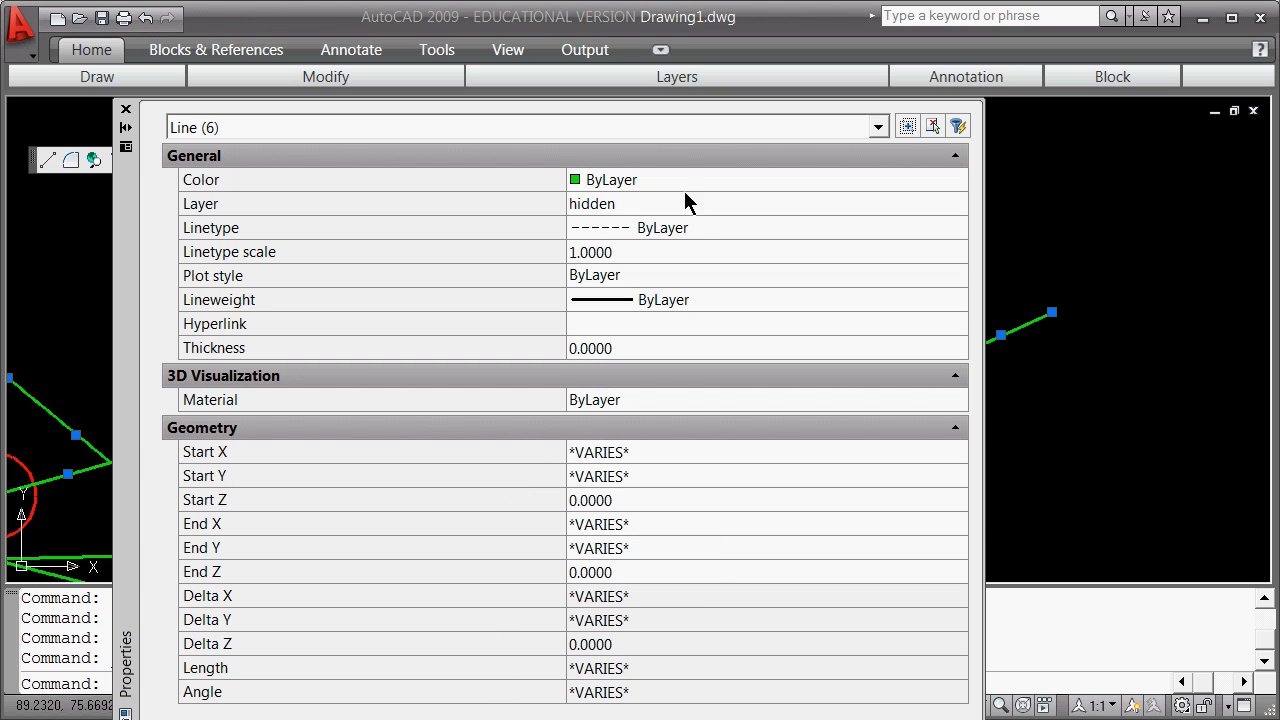
{"action": "left_click", "coordinate": [652, 200]}
{"action": "left_click", "coordinate": [946, 204]}
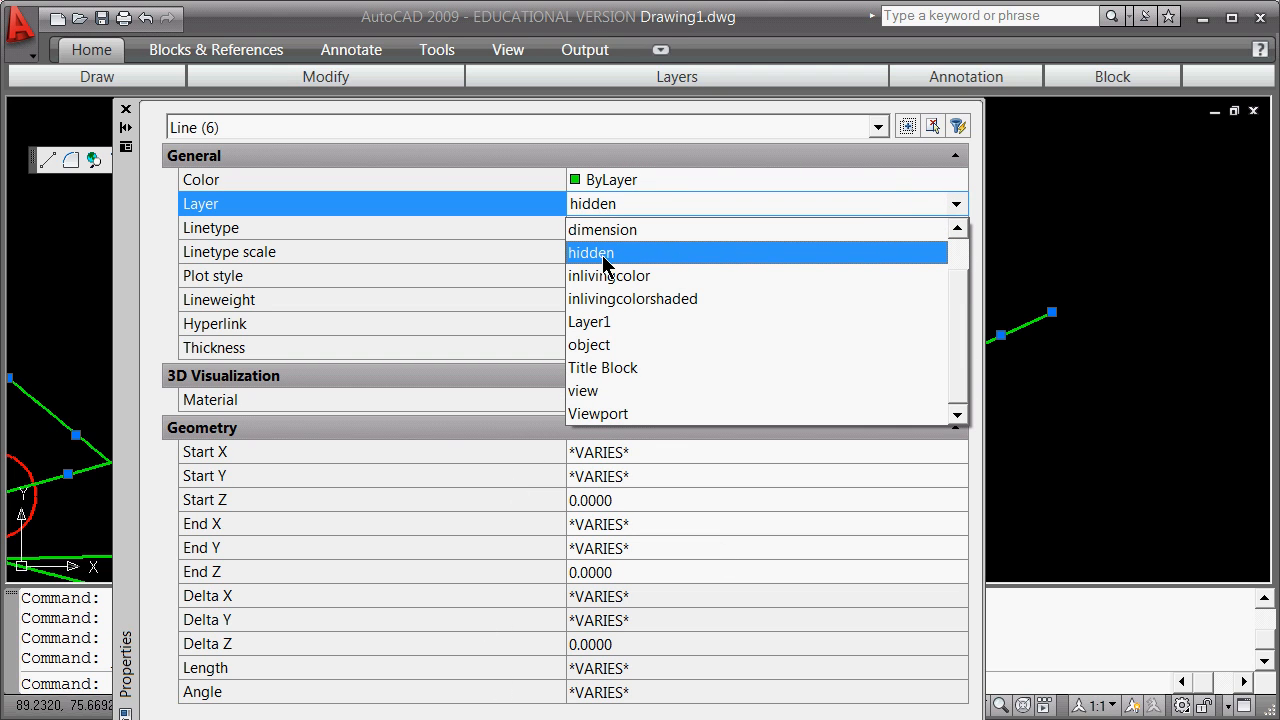
{"action": "left_click", "coordinate": [604, 256]}
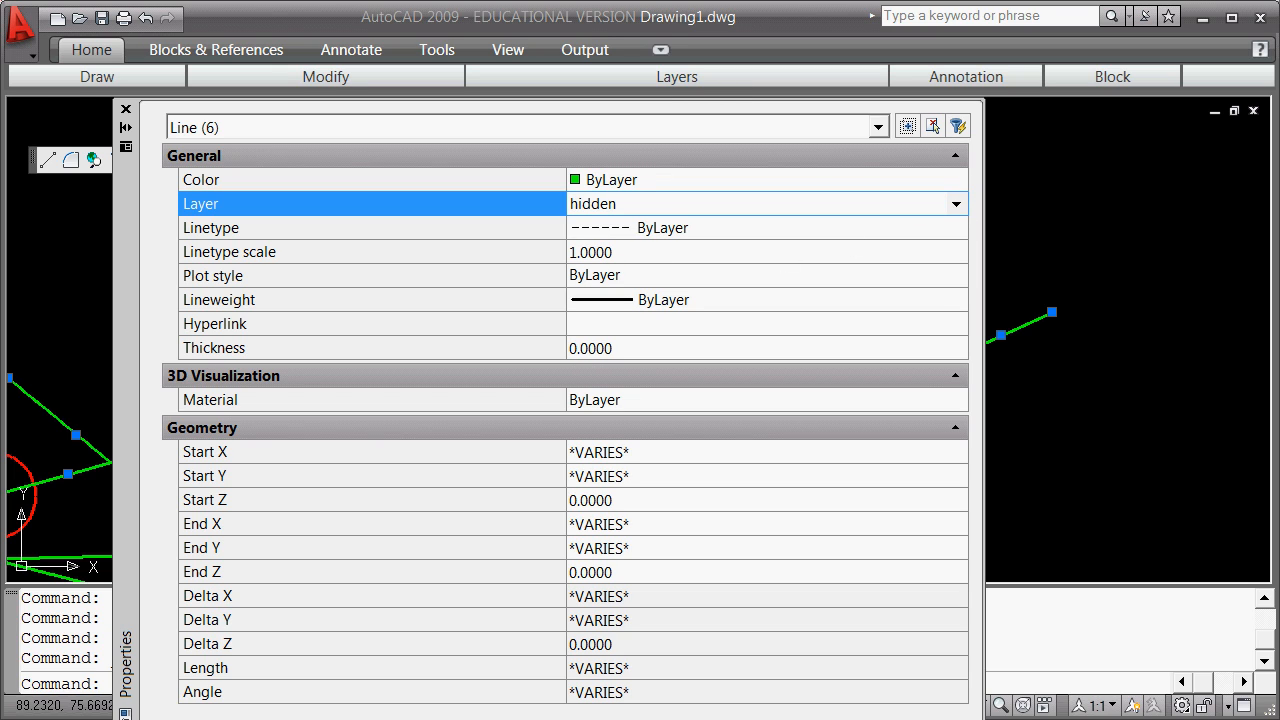
{"action": "left_click", "coordinate": [125, 109]}
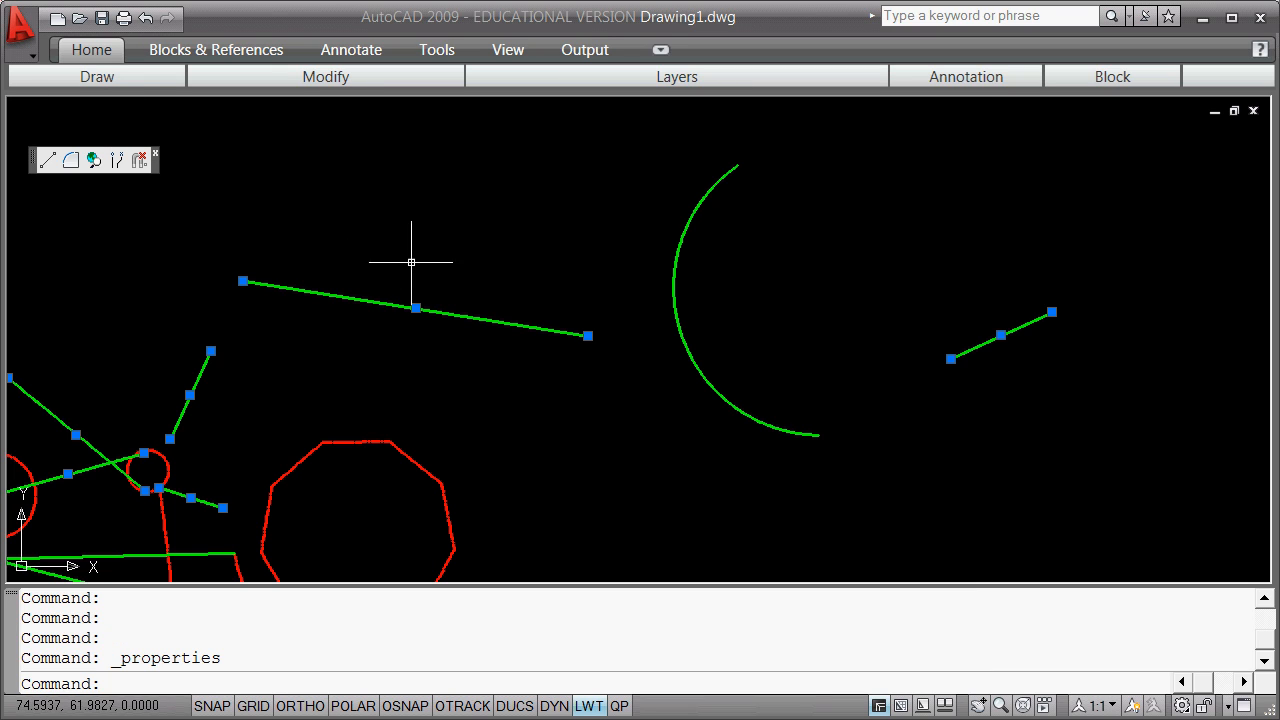
{"action": "key", "text": "Escape"}
{"action": "key", "text": "Escape"}
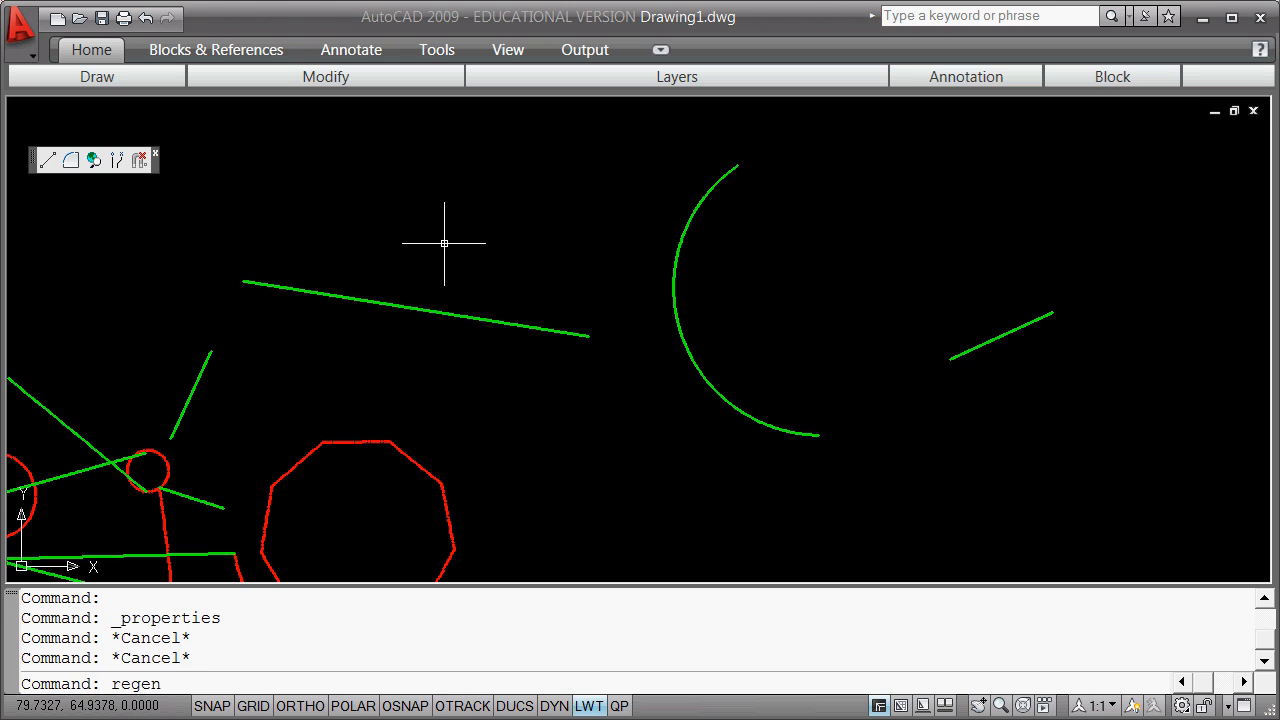
Regenerate the model and examine the linetypes of the red polygon and the long green line up close.
{"action": "key", "text": "Return"}
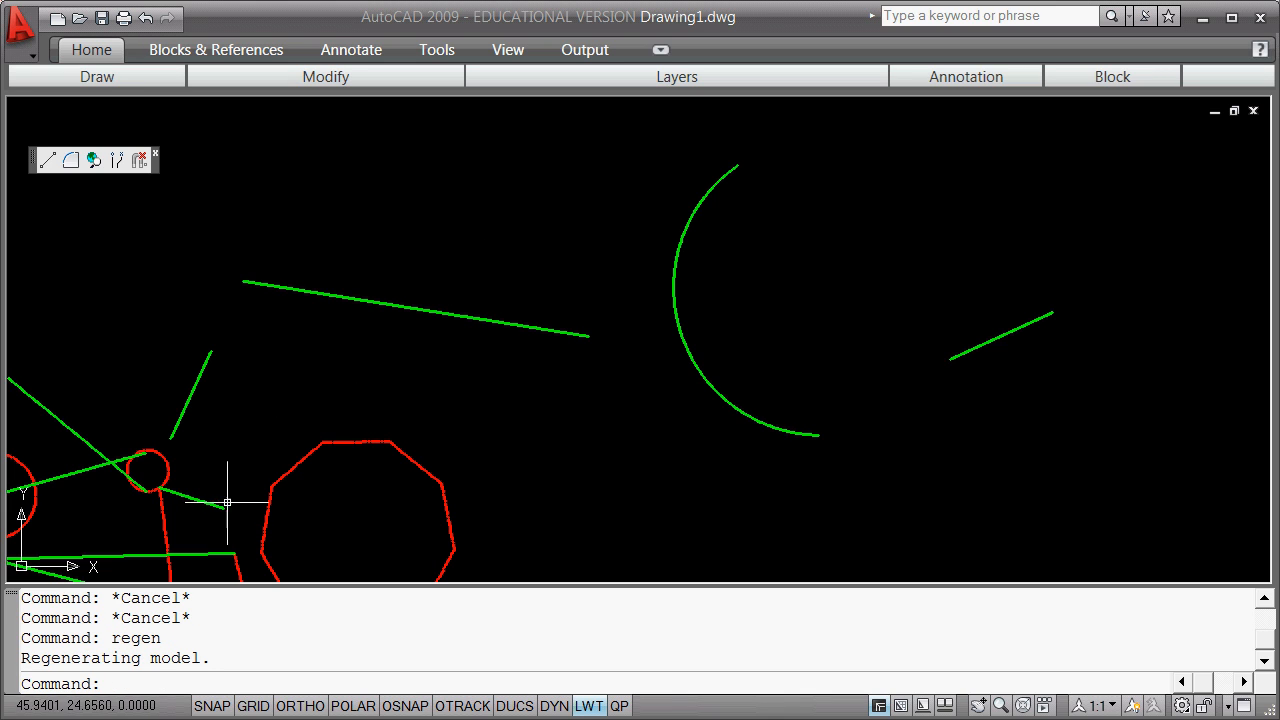
{"action": "scroll", "coordinate": [210, 437], "scroll_direction": "up", "scroll_amount": 5}
{"action": "scroll", "coordinate": [106, 337], "scroll_direction": "up", "scroll_amount": 3}
{"action": "scroll", "coordinate": [669, 229], "scroll_direction": "down", "scroll_amount": 10}
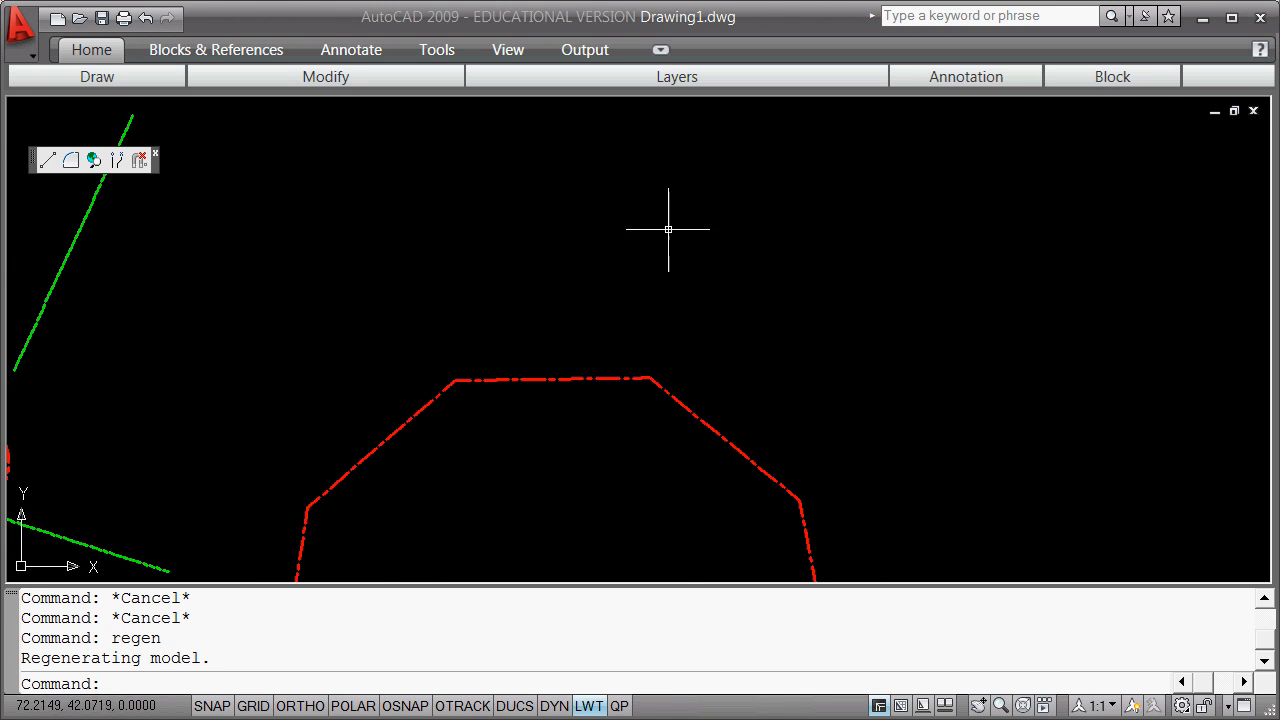
{"action": "scroll", "coordinate": [699, 242], "scroll_direction": "up", "scroll_amount": 6}
{"action": "scroll", "coordinate": [699, 242], "scroll_direction": "up", "scroll_amount": 5}
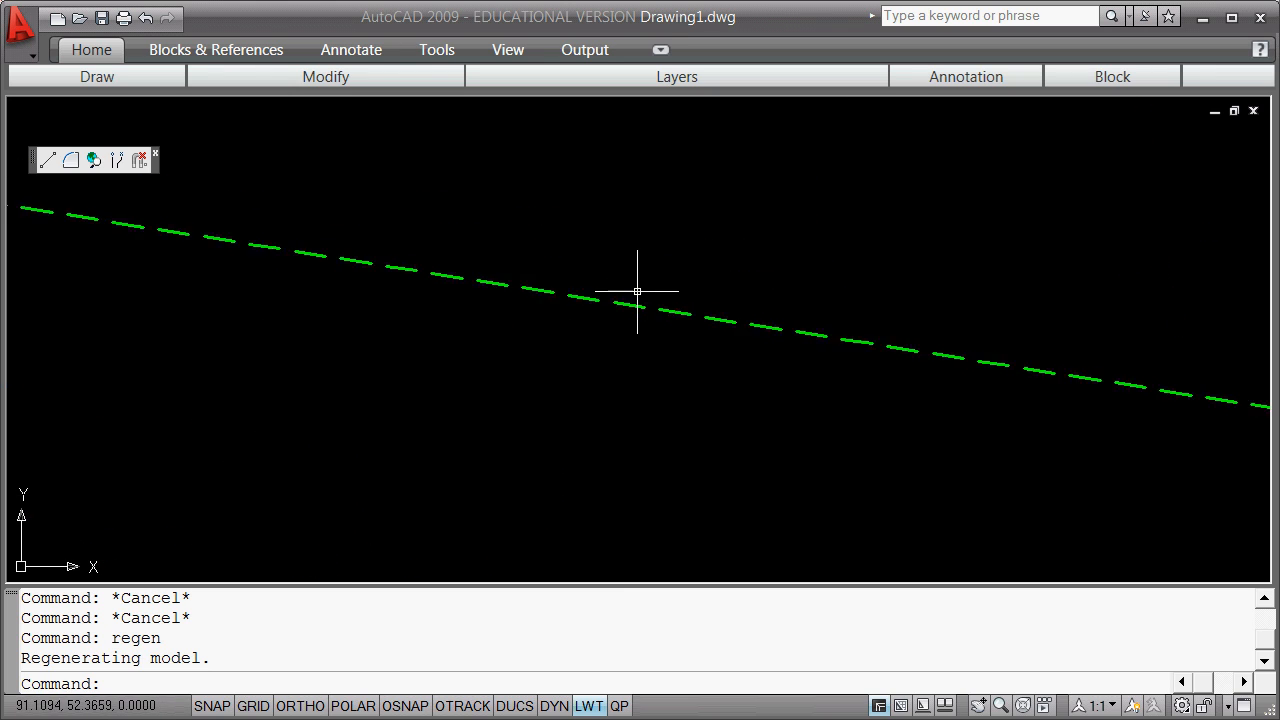
{"action": "scroll", "coordinate": [642, 314], "scroll_direction": "down", "scroll_amount": 4}
{"action": "scroll", "coordinate": [642, 314], "scroll_direction": "down", "scroll_amount": 6}
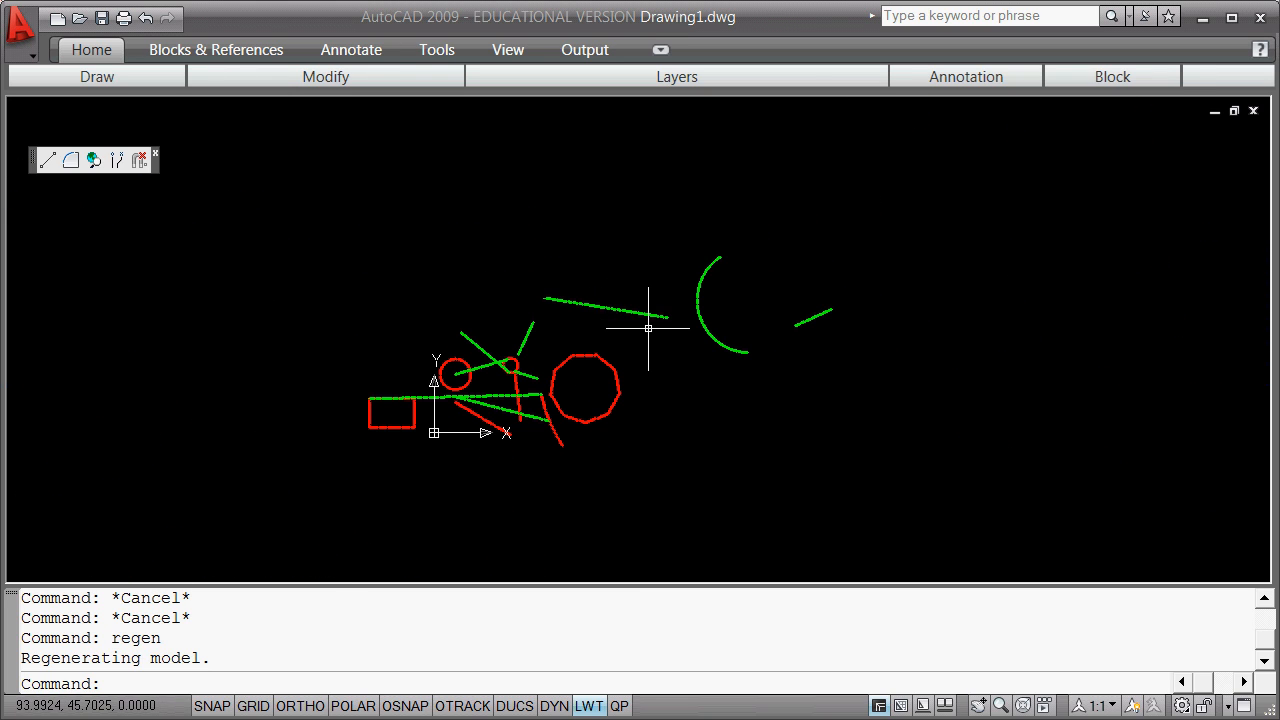
Draw a line from the large green arc's left quadrant to the top quadrant of the small red circle, using Quadrant snaps.
{"action": "left_click", "coordinate": [47, 160]}
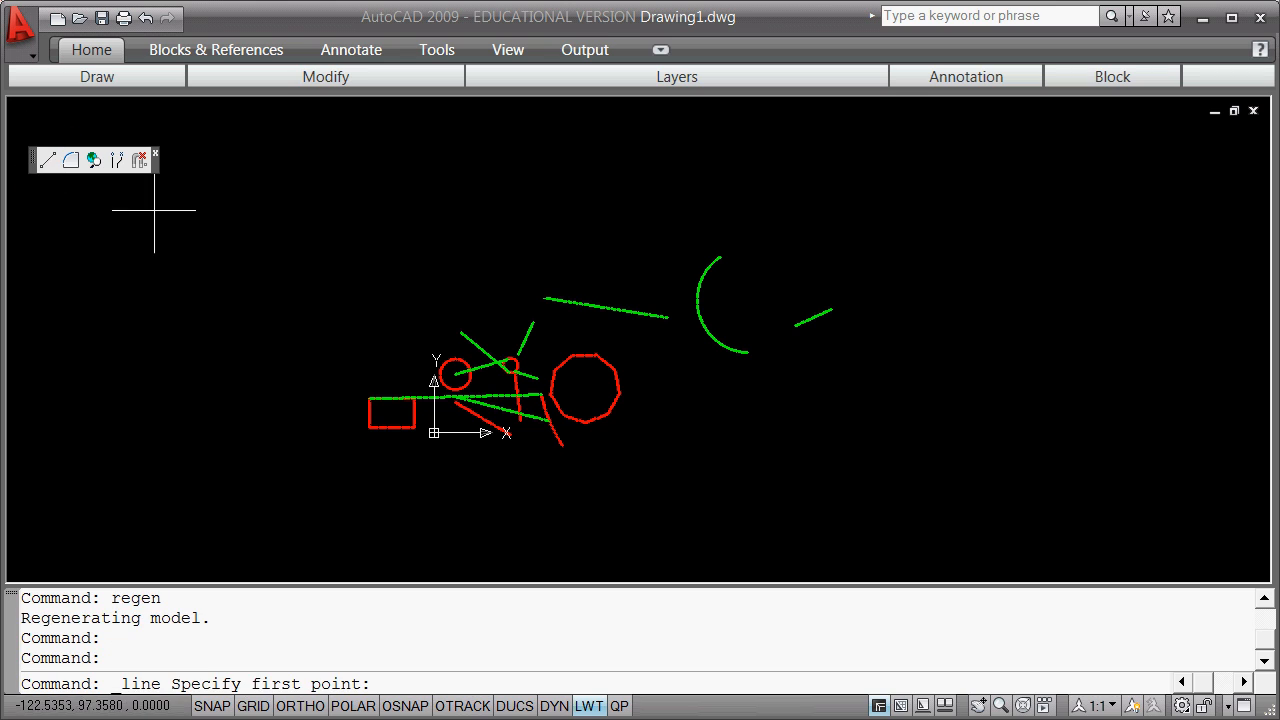
{"action": "right_click", "coordinate": [312, 262], "text": "shift"}
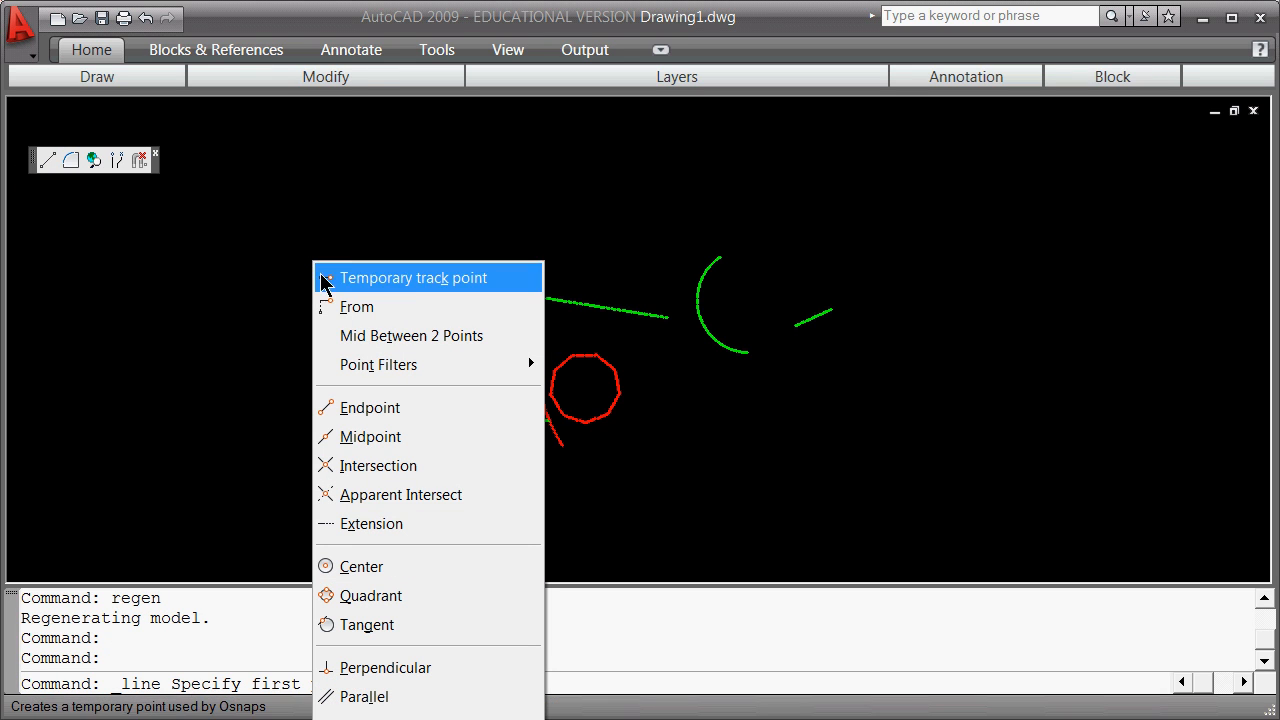
{"action": "left_click", "coordinate": [383, 598]}
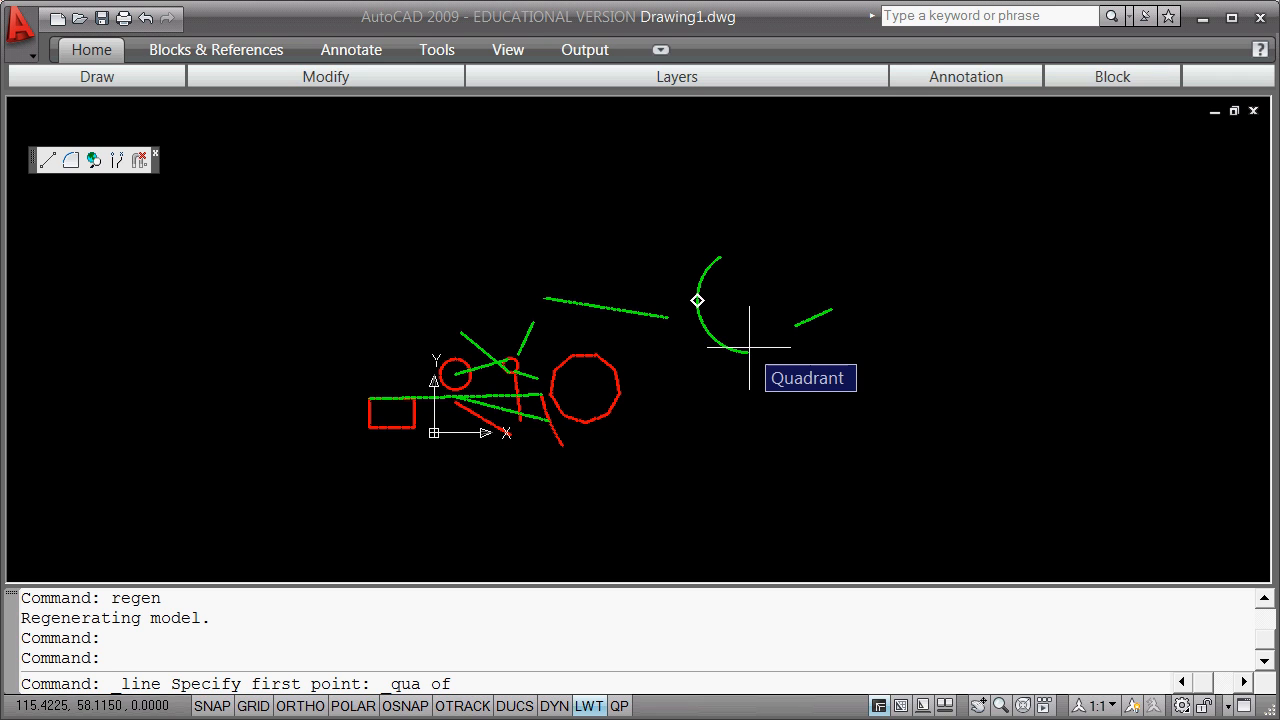
{"action": "left_click", "coordinate": [696, 301]}
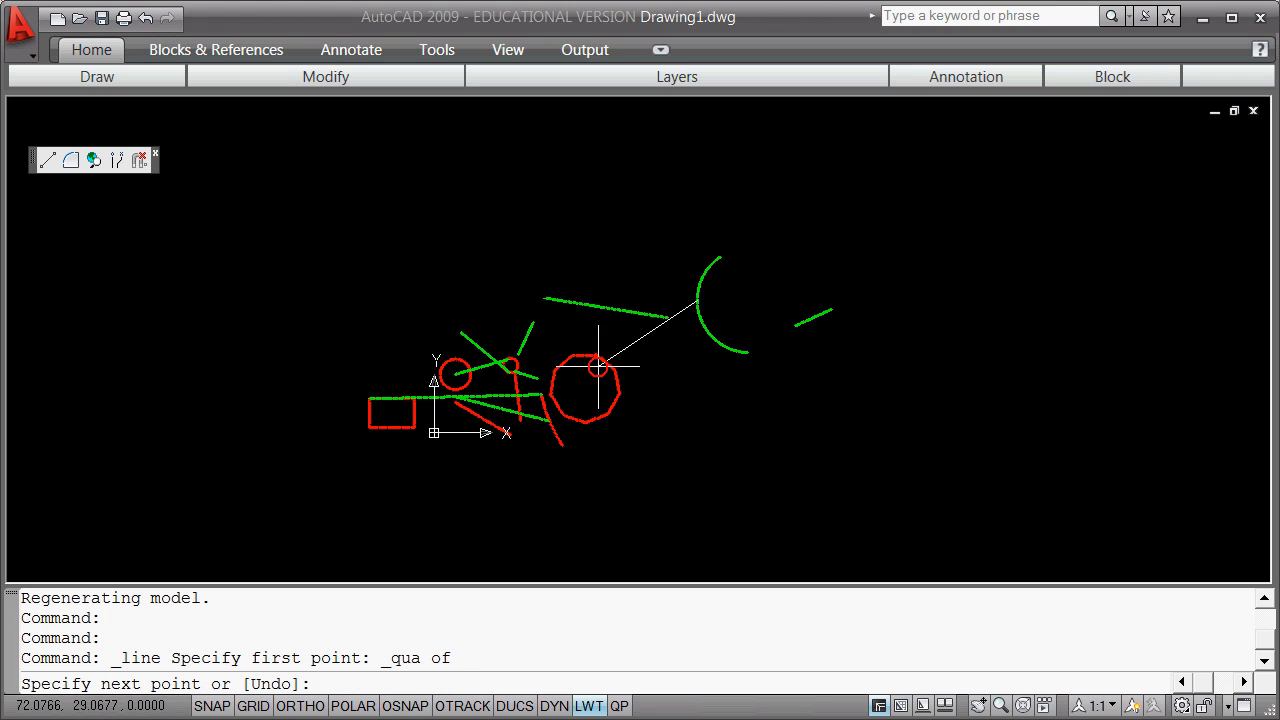
{"action": "right_click", "coordinate": [443, 260], "text": "shift"}
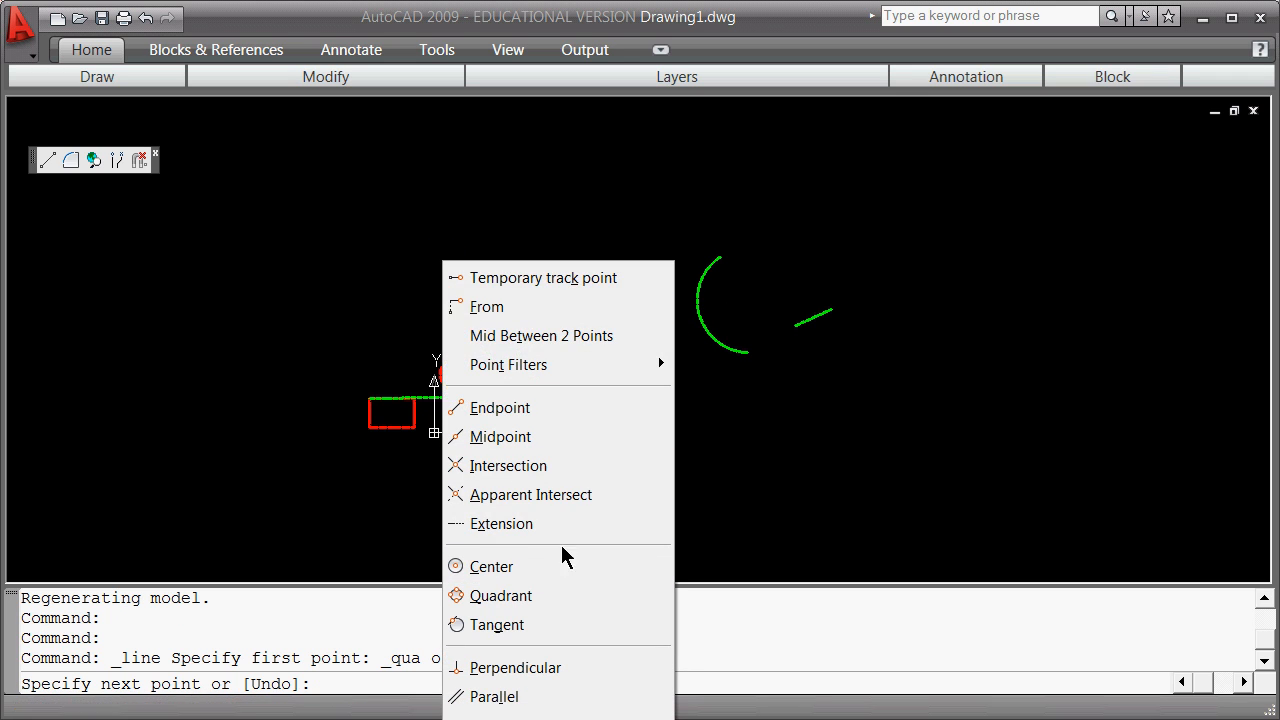
{"action": "left_click", "coordinate": [557, 596]}
{"action": "left_click", "coordinate": [452, 362]}
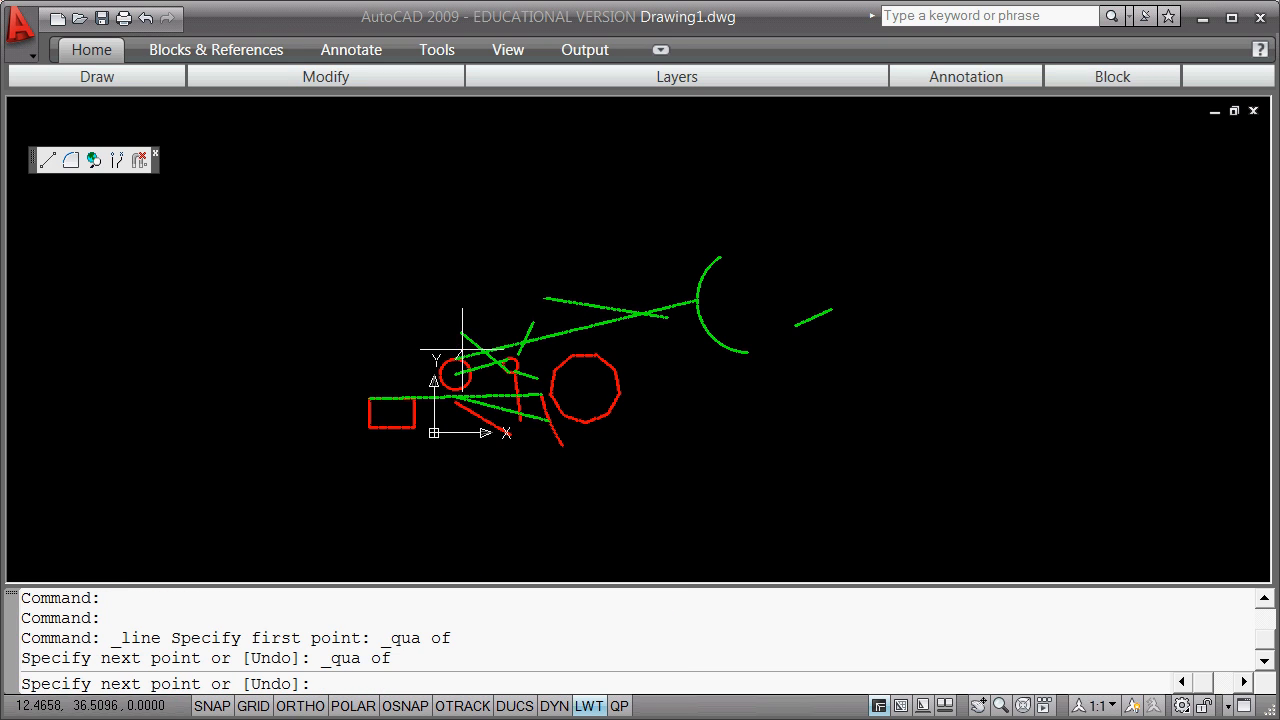
{"action": "key", "text": "Return"}
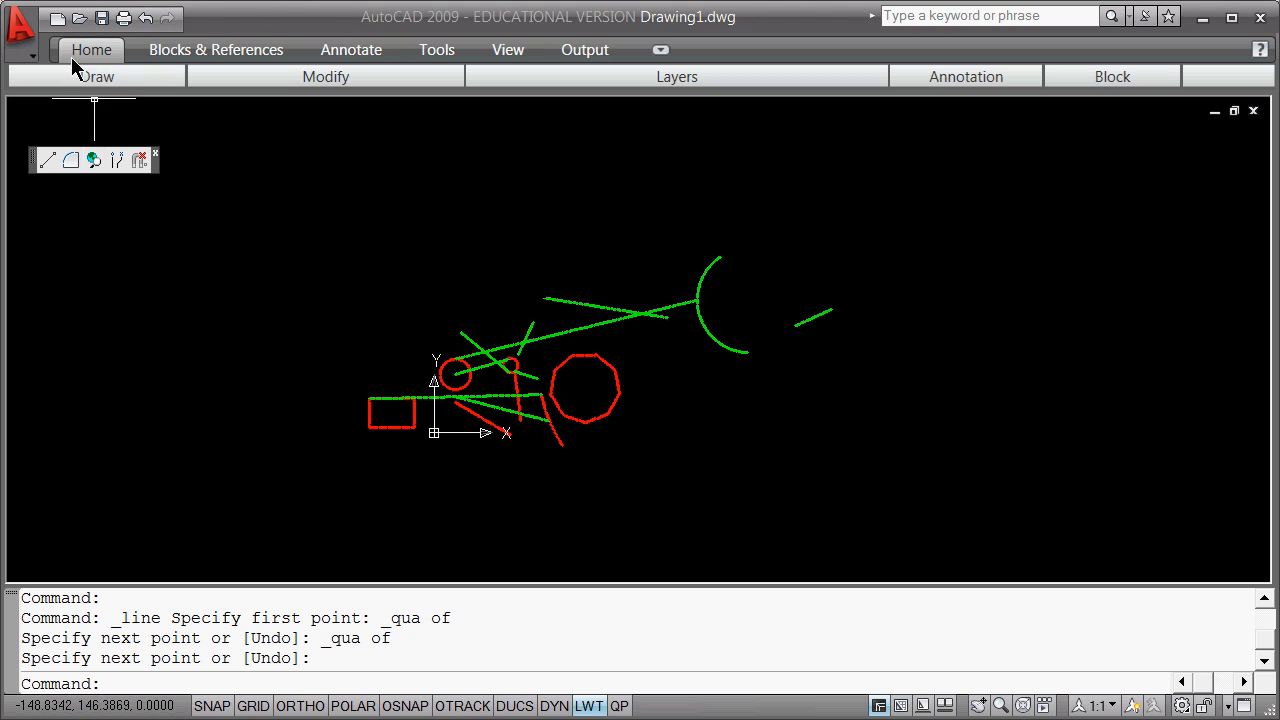
Draw two circles in the empty area above the existing geometry: one with a radius of about 21 units, and a smaller one to its right.
{"action": "mouse_move", "coordinate": [107, 79]}
{"action": "mouse_move", "coordinate": [90, 146]}
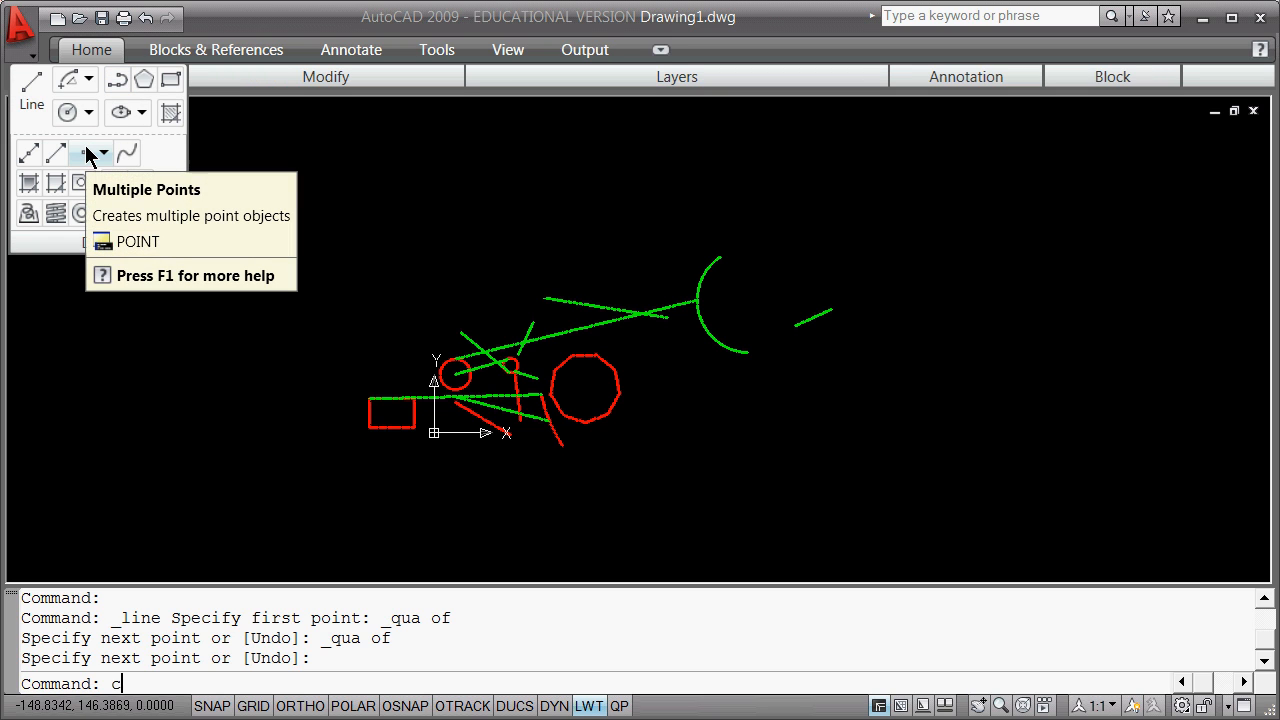
{"action": "type", "text": "c"}
{"action": "key", "text": "Return"}
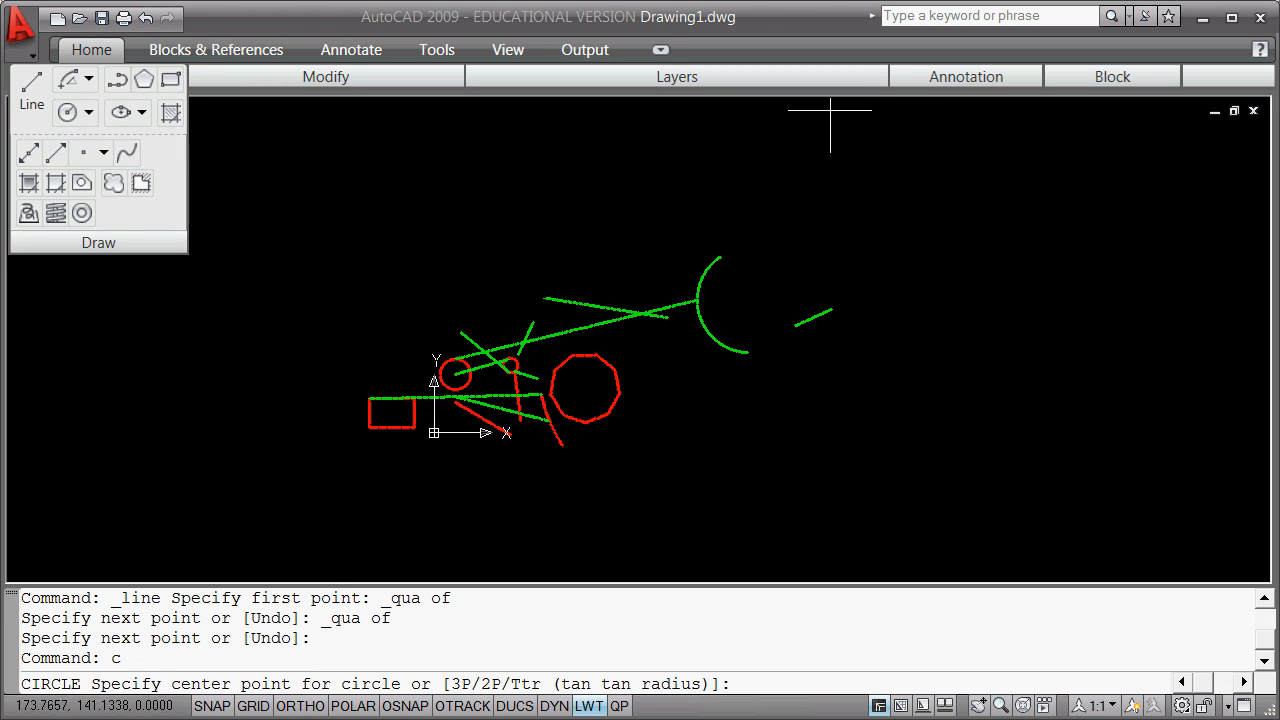
{"action": "left_click", "coordinate": [484, 187]}
{"action": "left_click", "coordinate": [531, 195]}
{"action": "key", "text": "Return"}
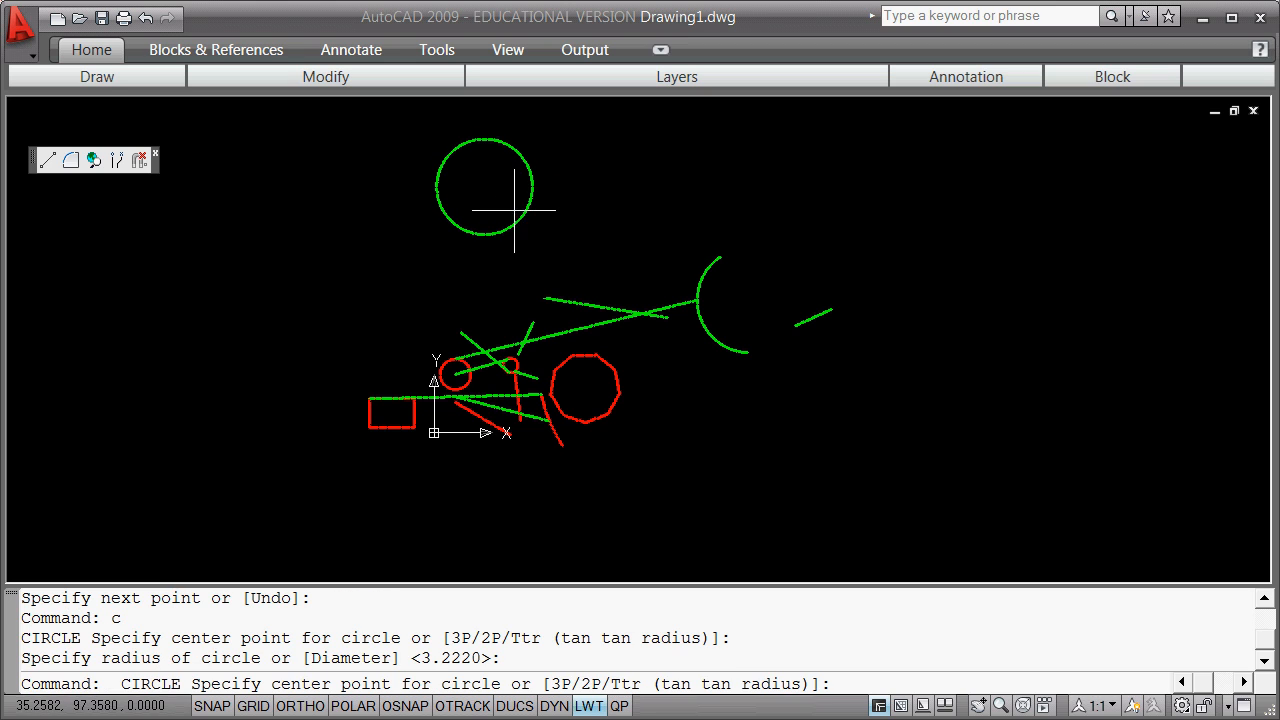
{"action": "left_click", "coordinate": [677, 201]}
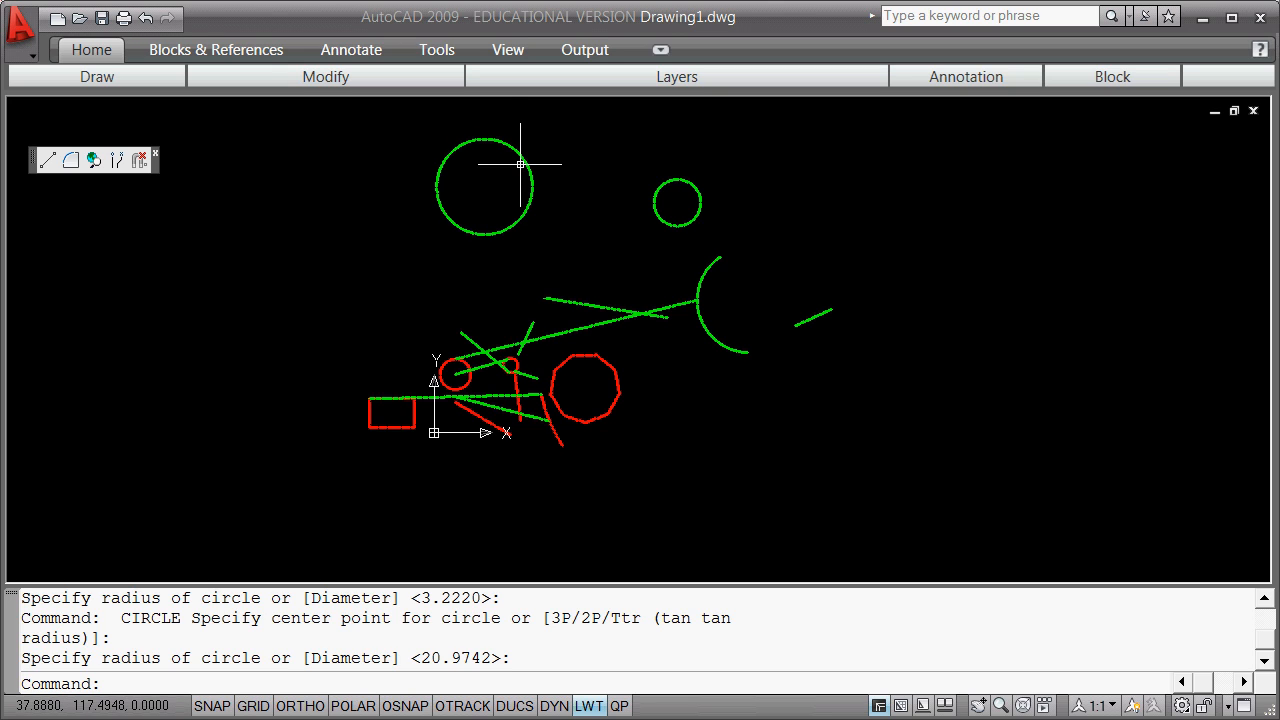
Draw a line tangent to the large green circle's upper right side and ending at the midpoint of the green arc.
{"action": "left_click", "coordinate": [48, 161]}
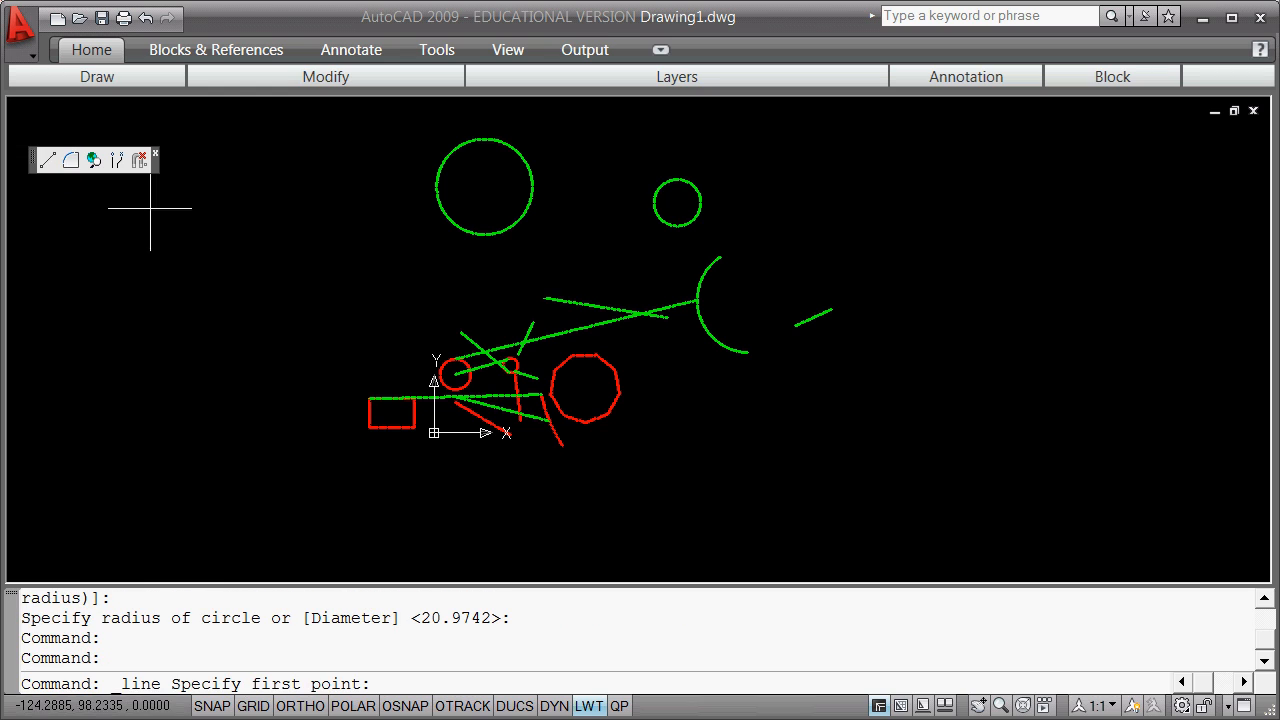
{"action": "right_click", "coordinate": [291, 254], "text": "shift"}
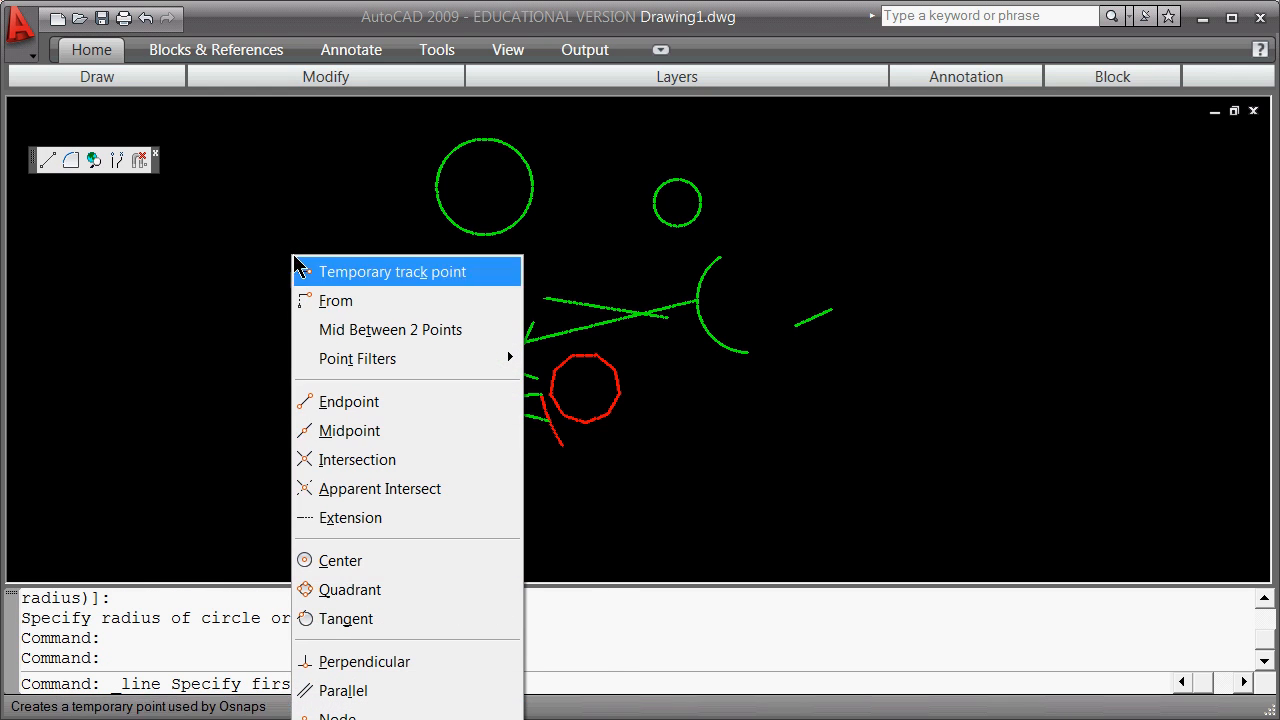
{"action": "left_click", "coordinate": [414, 614]}
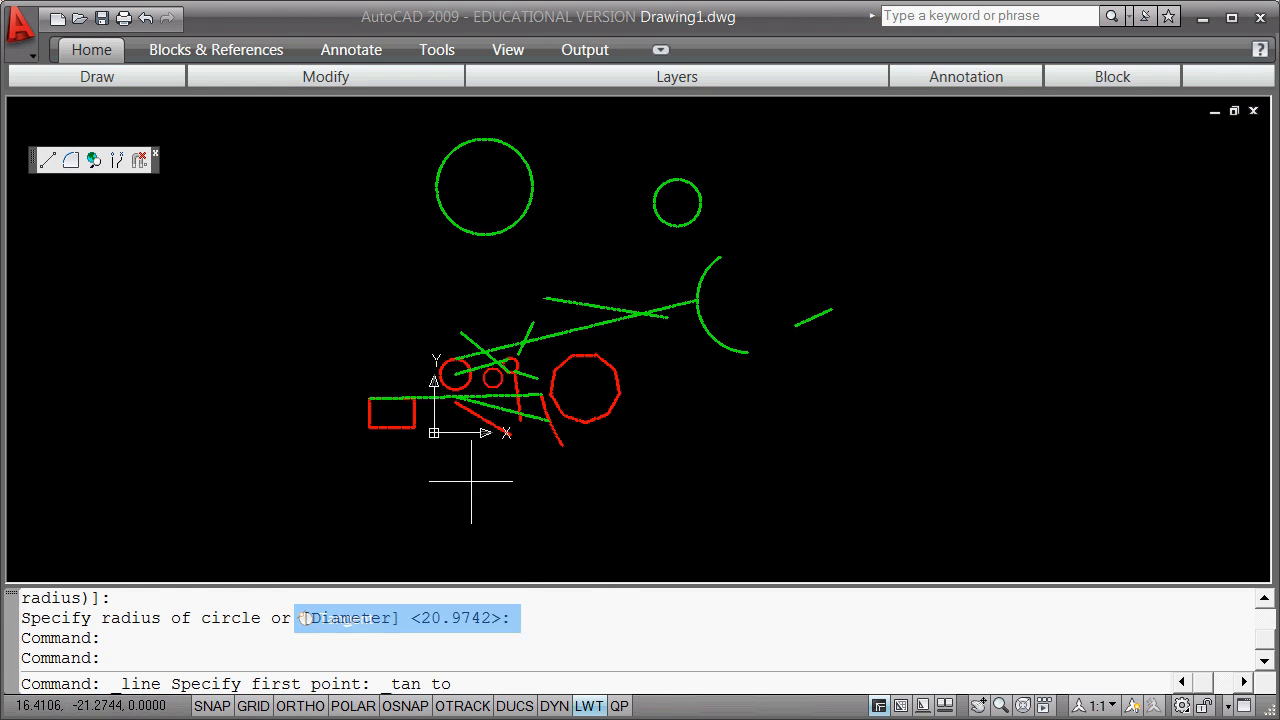
{"action": "left_click", "coordinate": [514, 143]}
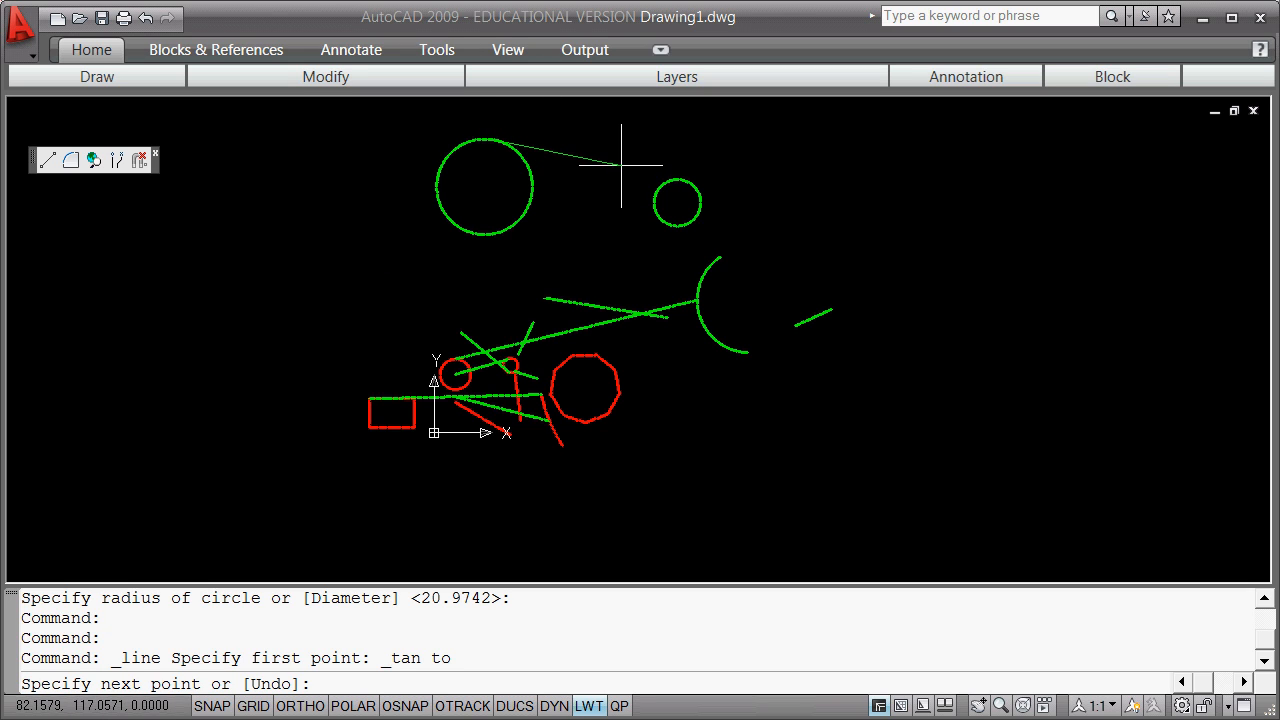
{"action": "right_click", "coordinate": [624, 250], "text": "shift"}
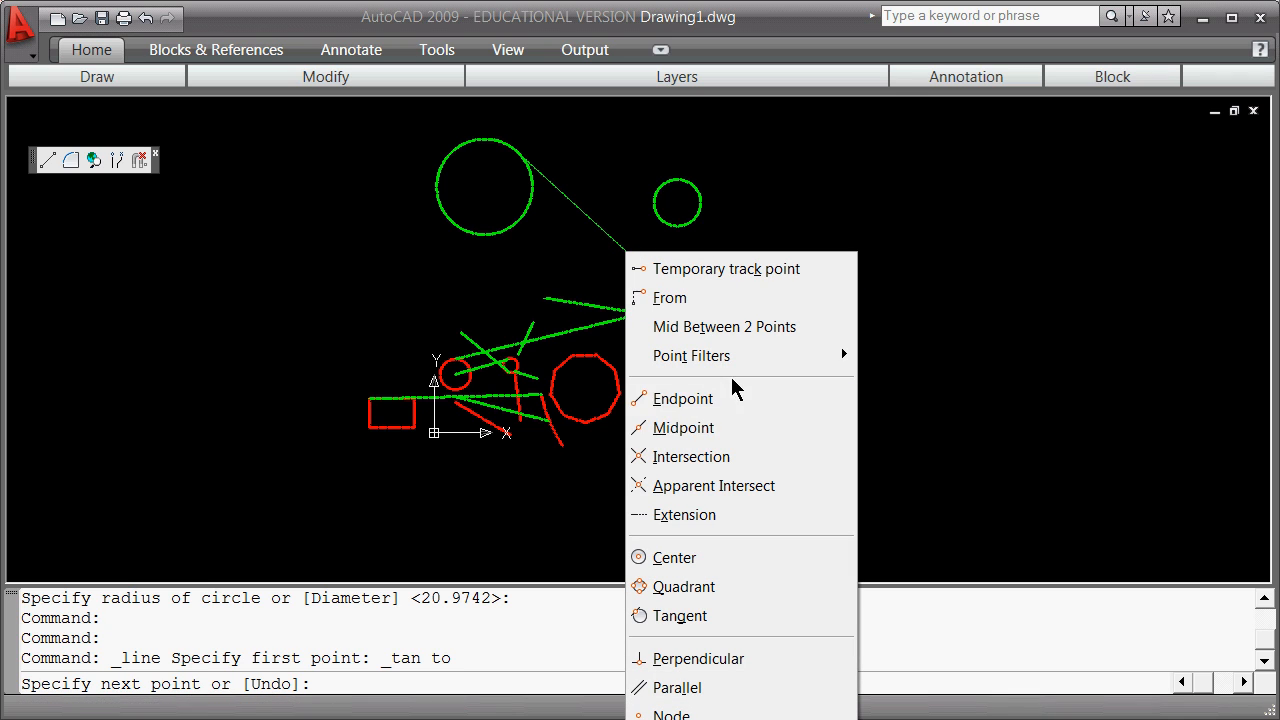
{"action": "left_click", "coordinate": [734, 430]}
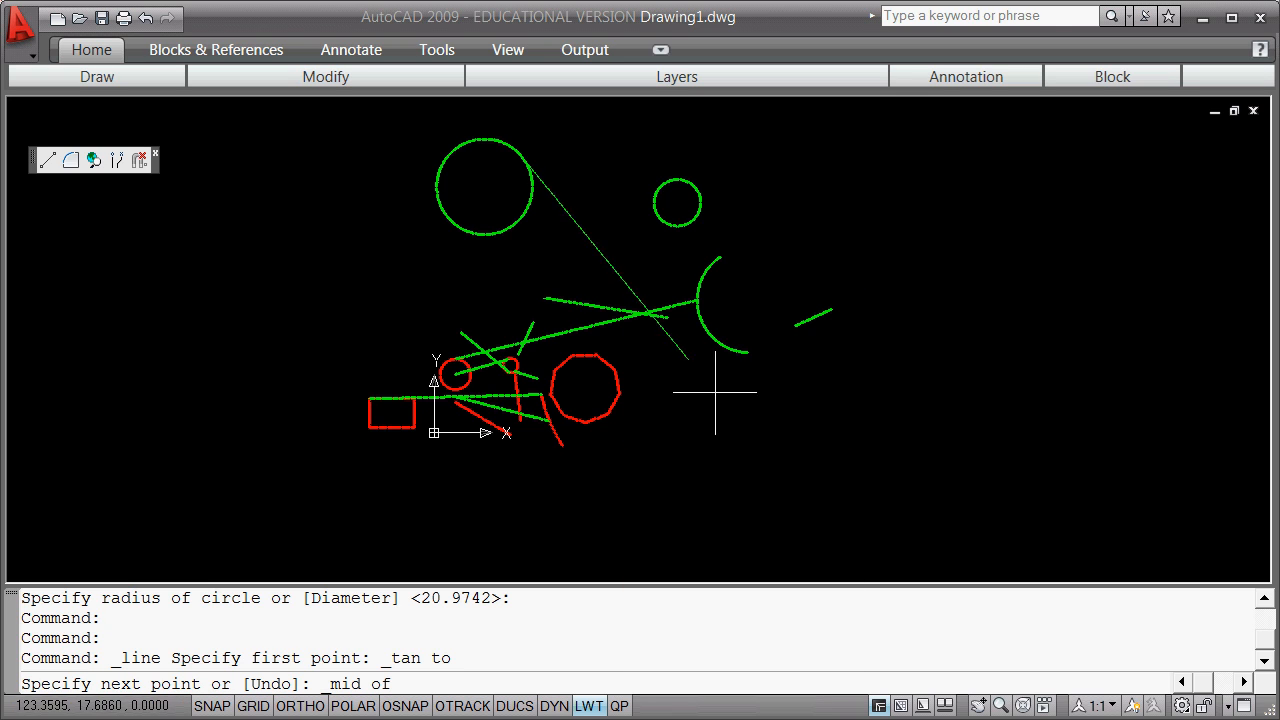
{"action": "left_click", "coordinate": [695, 320]}
{"action": "key", "text": "Return"}
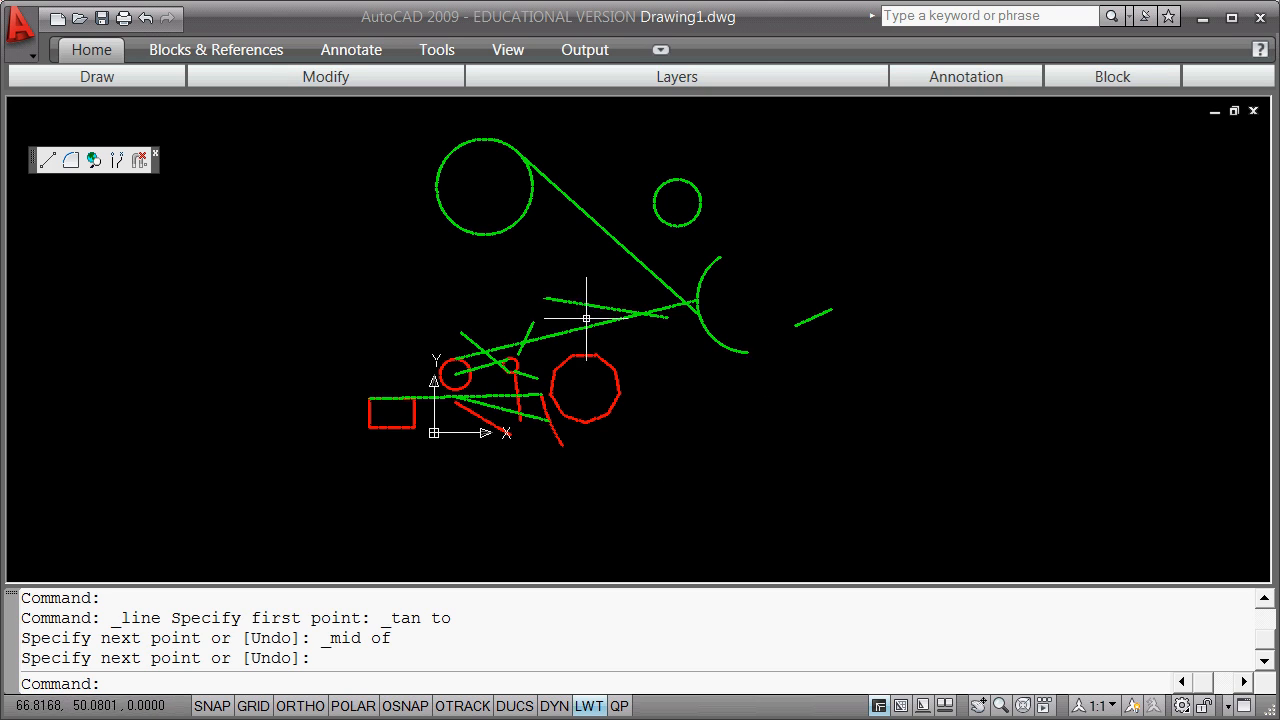
Draw a line tangent to both the lower part of the green arc and the underside of the large green circle.
{"action": "left_click", "coordinate": [54, 164]}
{"action": "right_click", "coordinate": [233, 266], "text": "shift"}
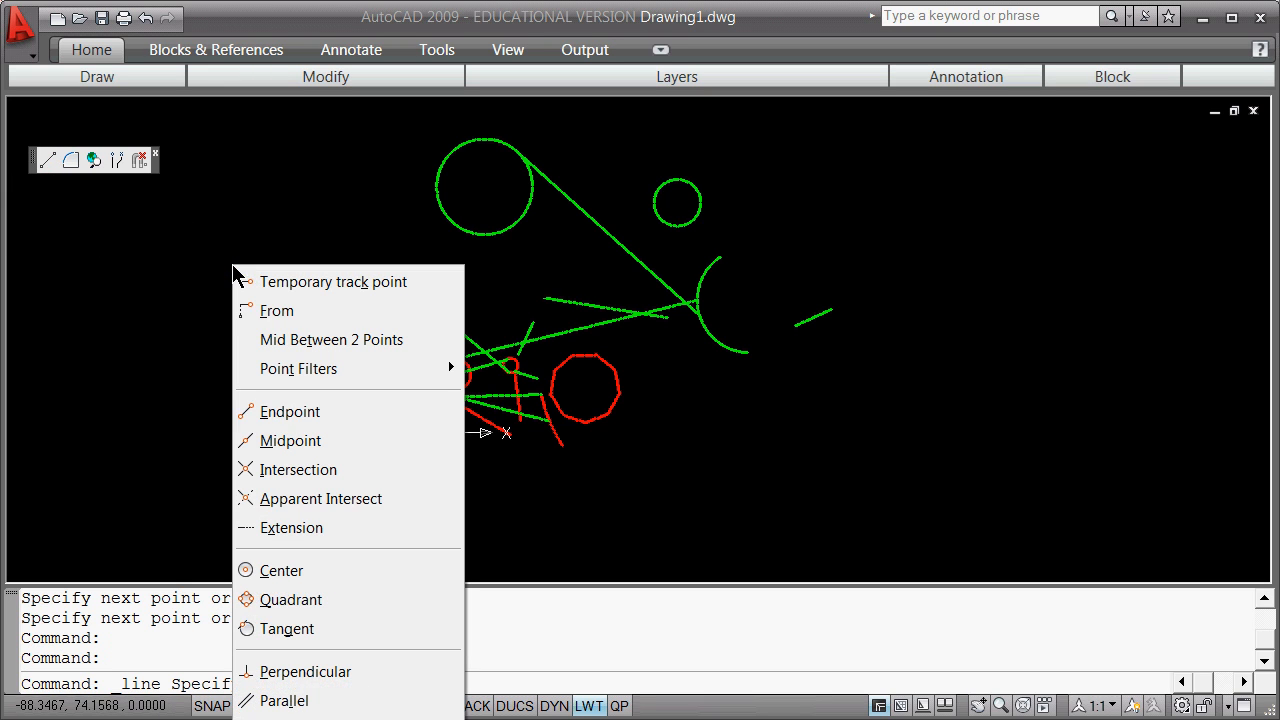
{"action": "left_click", "coordinate": [352, 632]}
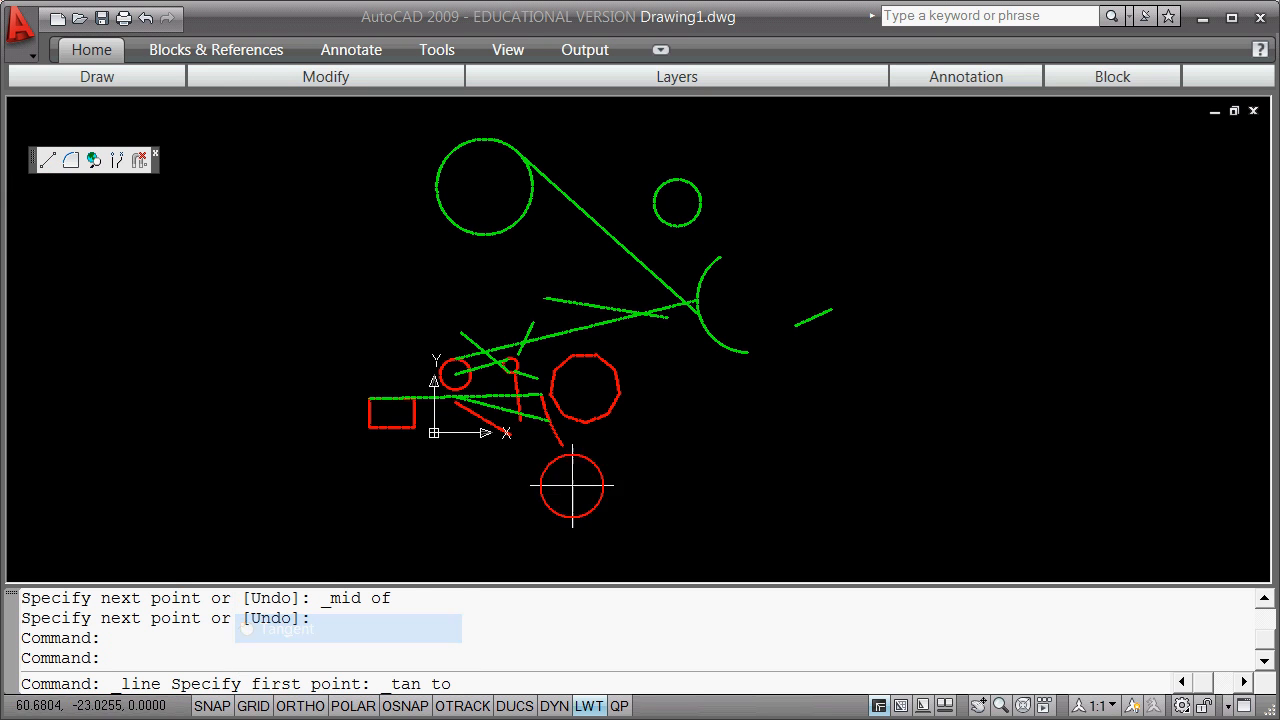
{"action": "left_click", "coordinate": [730, 350]}
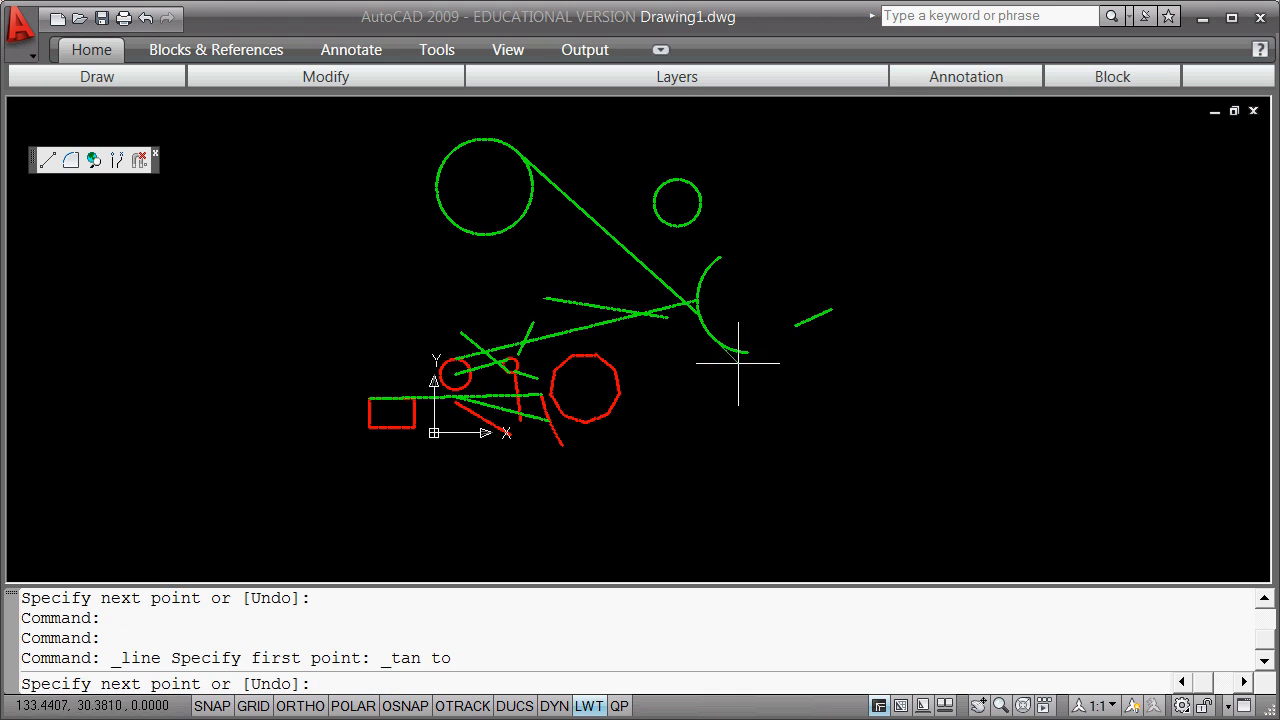
{"action": "right_click", "coordinate": [474, 301], "text": "shift"}
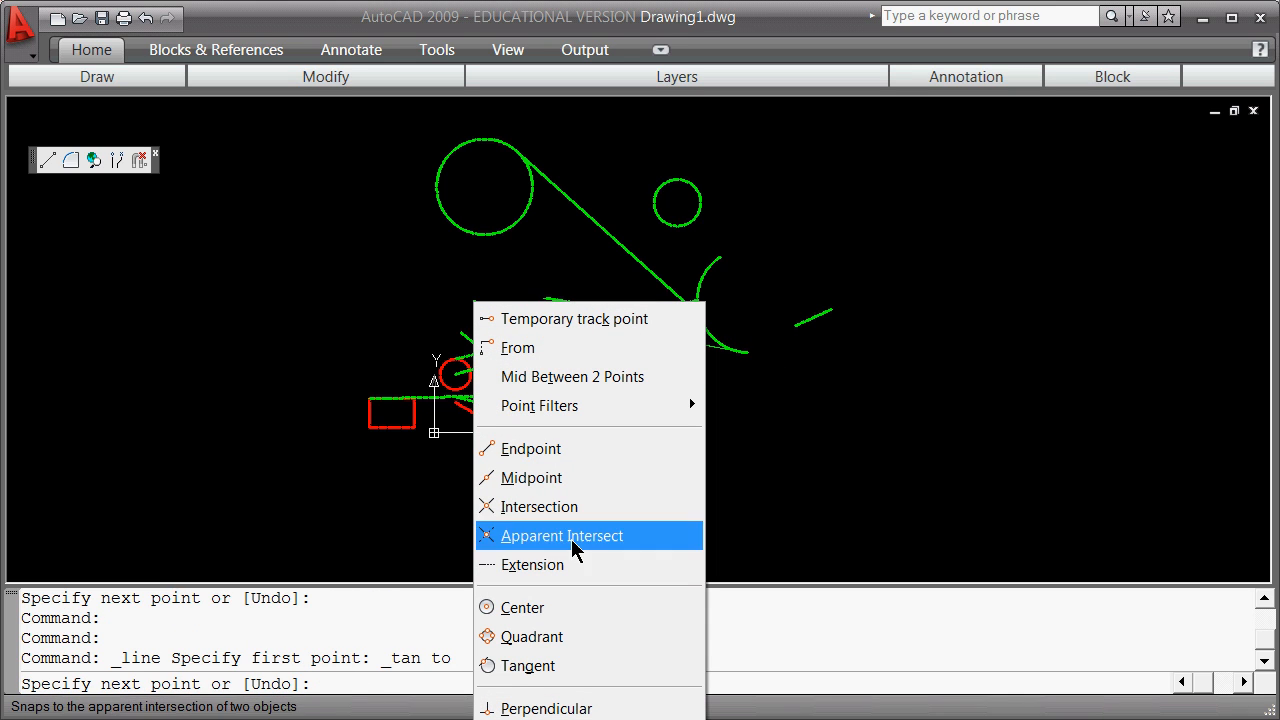
{"action": "left_click", "coordinate": [545, 666]}
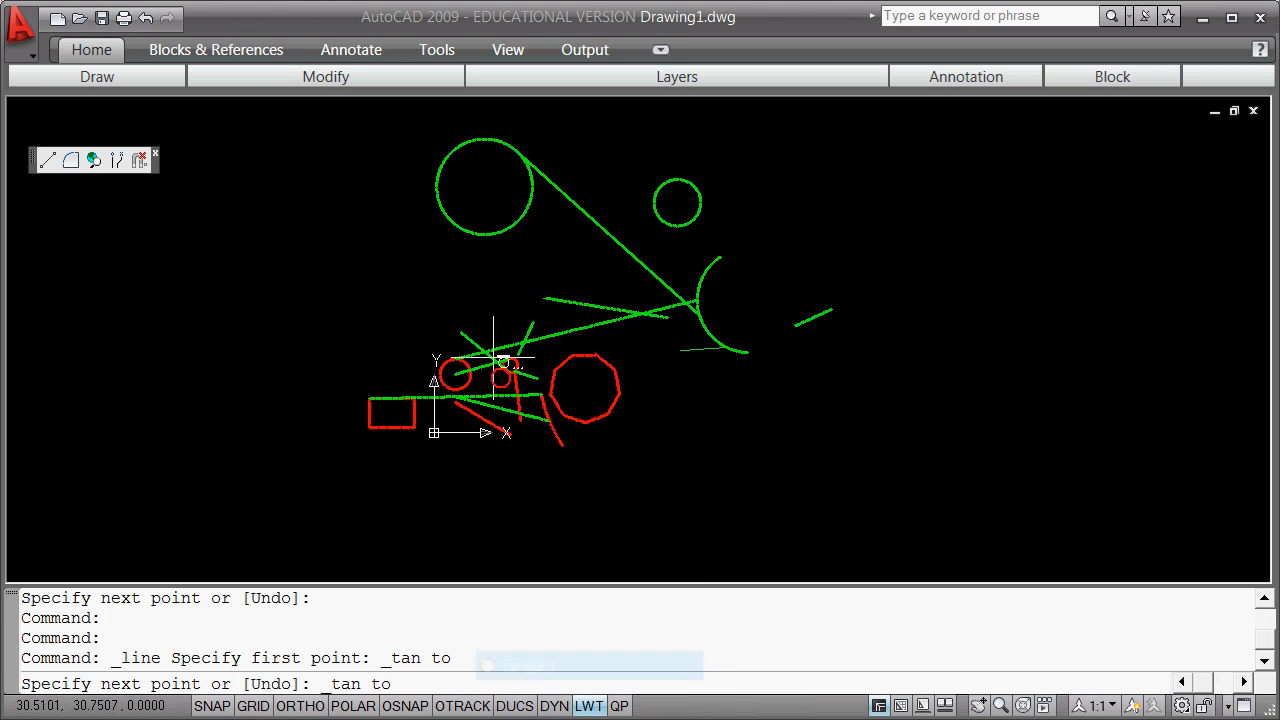
{"action": "left_click", "coordinate": [469, 232]}
{"action": "key", "text": "Return"}
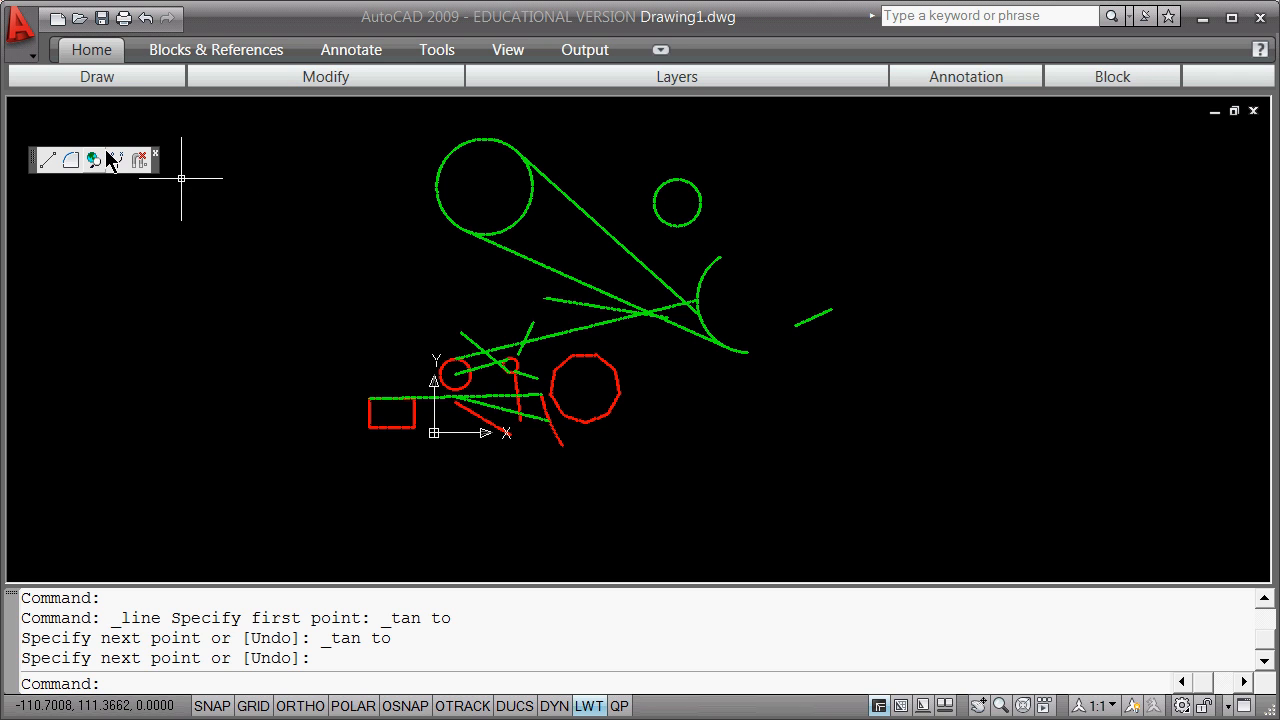
Draw a line tangent to both the small green circle's right side and the green arc below it.
{"action": "left_click", "coordinate": [47, 160]}
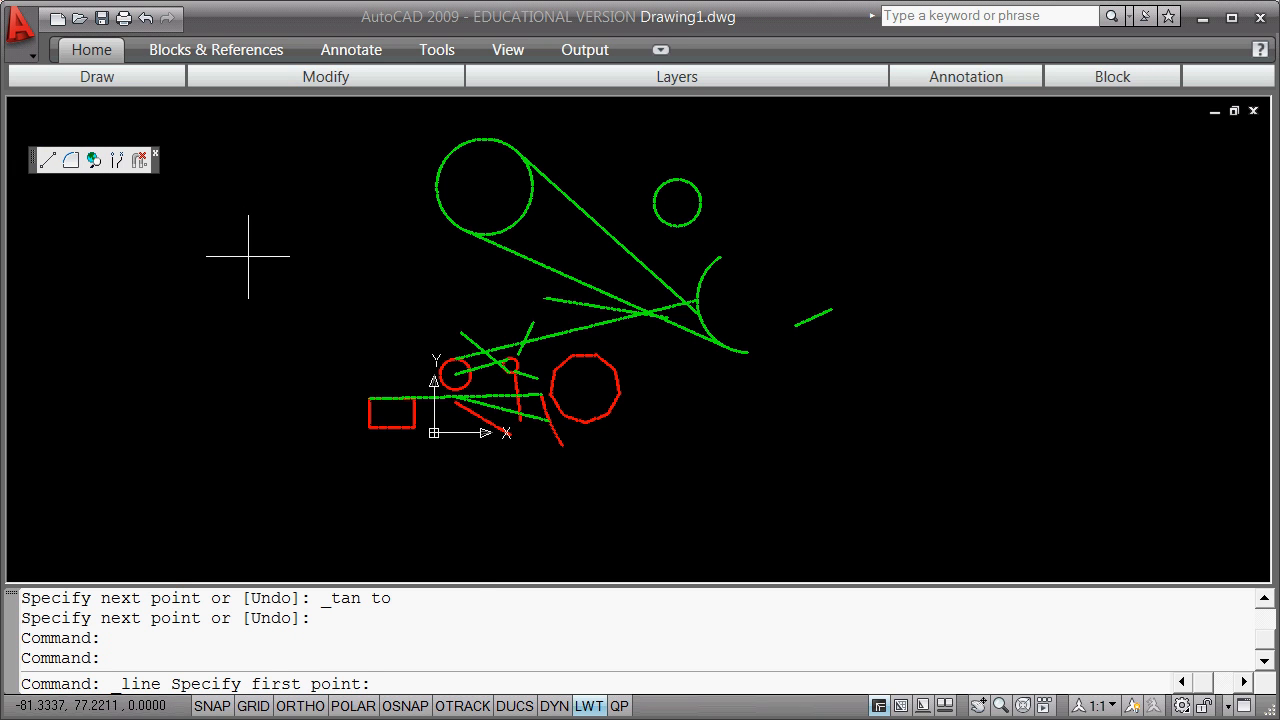
{"action": "right_click", "coordinate": [248, 256], "text": "shift"}
{"action": "left_click", "coordinate": [329, 617]}
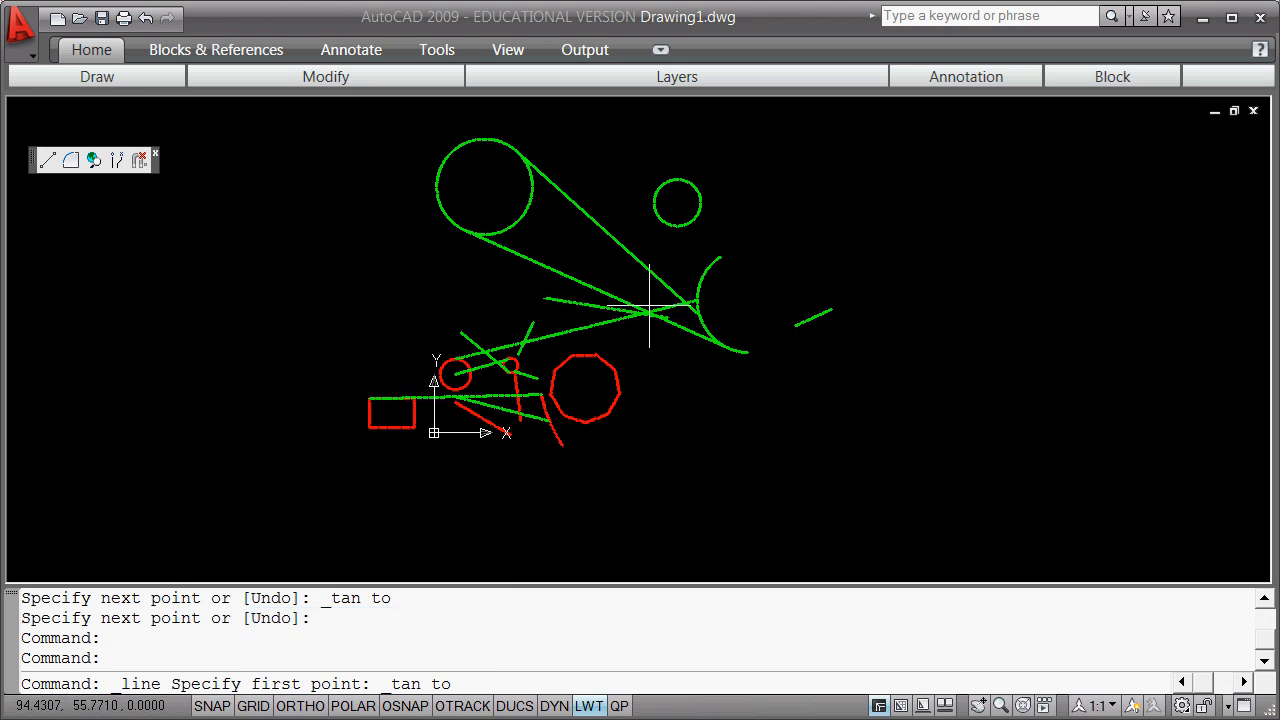
{"action": "left_click", "coordinate": [698, 208]}
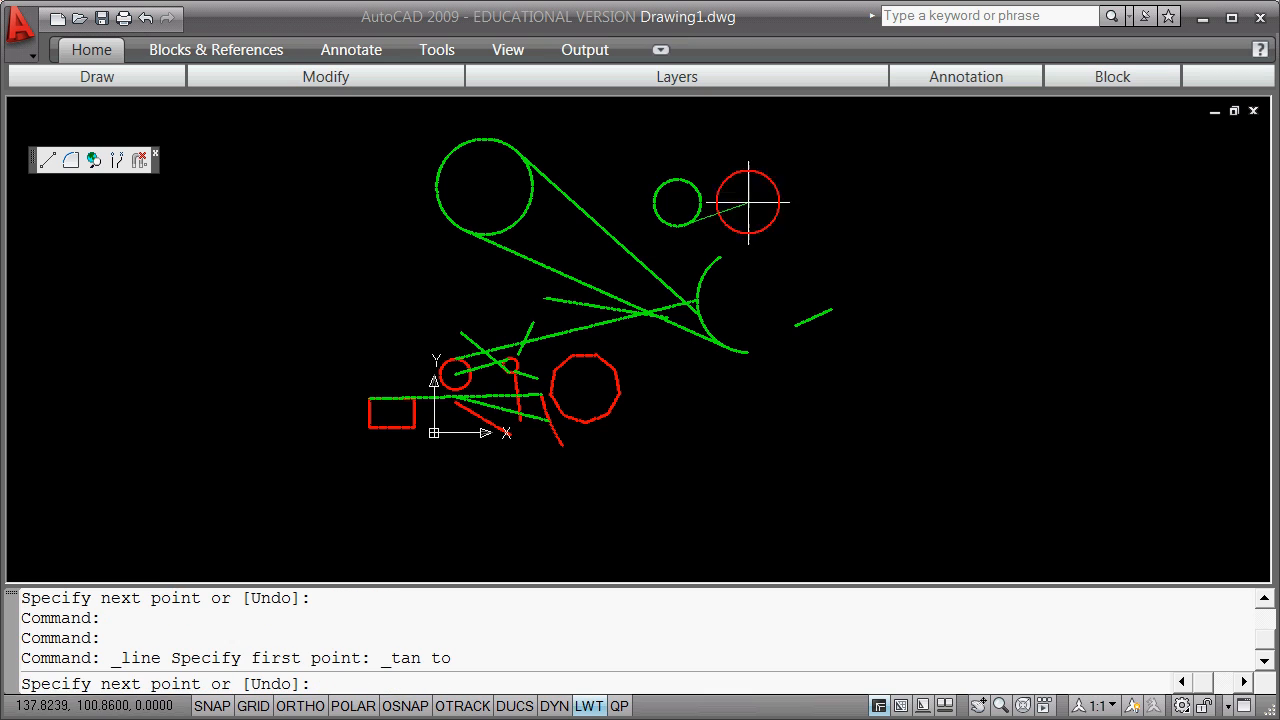
{"action": "right_click", "coordinate": [740, 252], "text": "shift"}
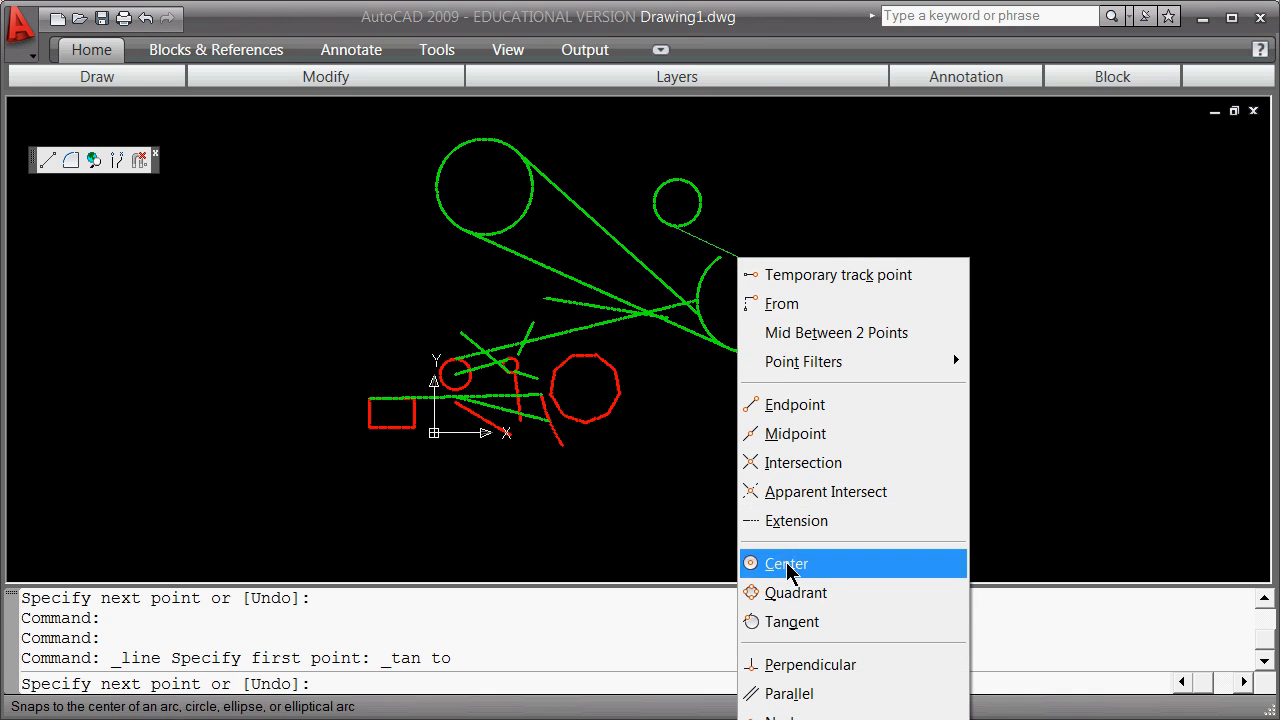
{"action": "left_click", "coordinate": [820, 621]}
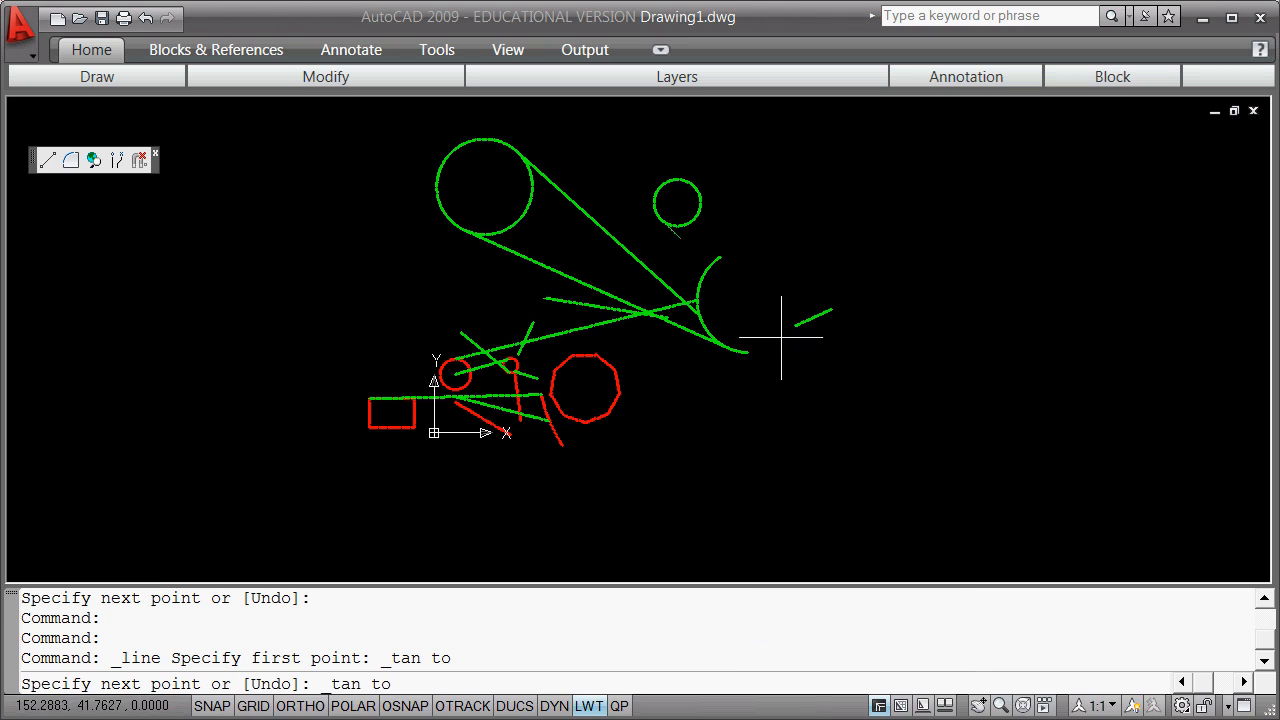
{"action": "left_click", "coordinate": [717, 262]}
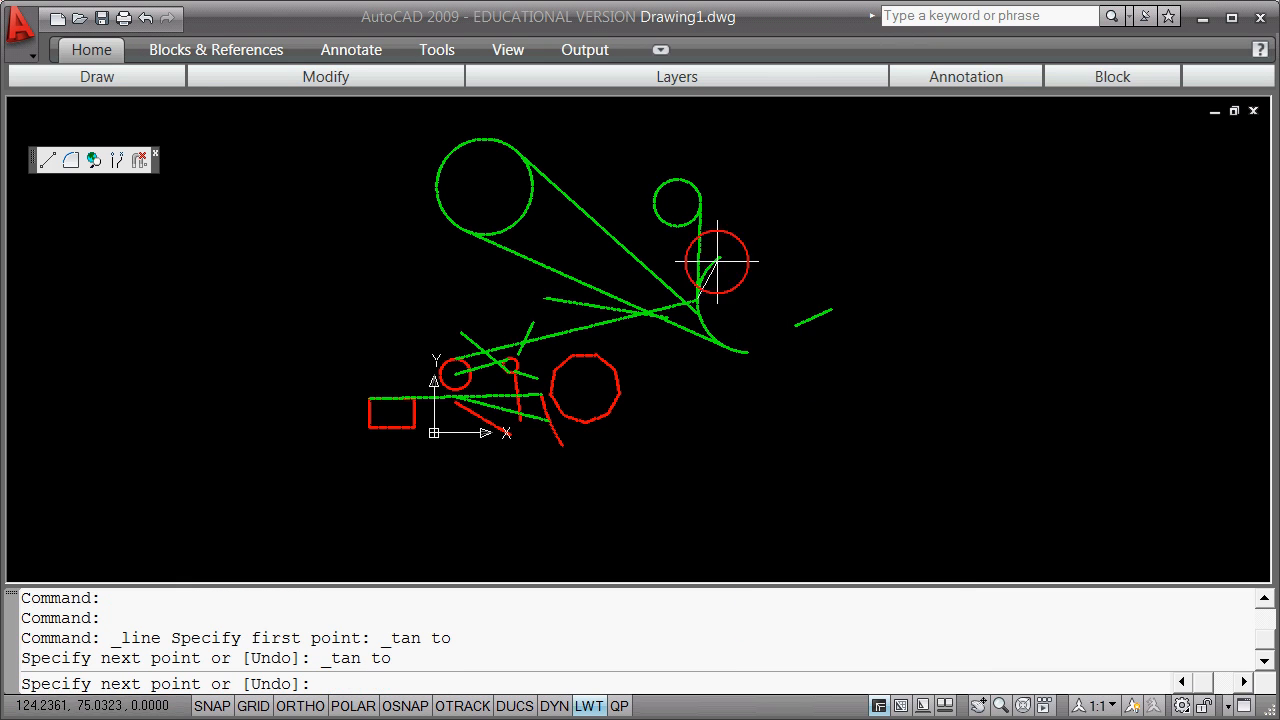
{"action": "key", "text": "Return"}
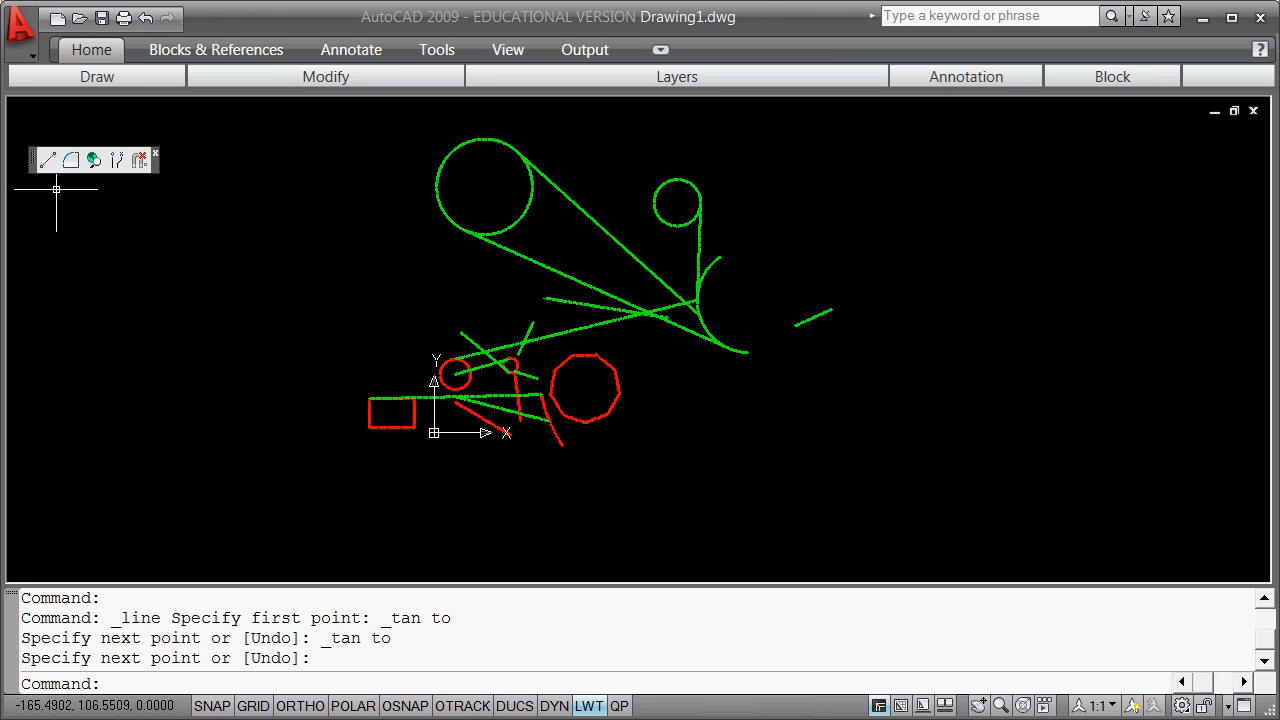
Draw a line tangent to the top of the large green circle and the top of the small green circle, using Tangent overrides.
{"action": "left_click", "coordinate": [48, 160]}
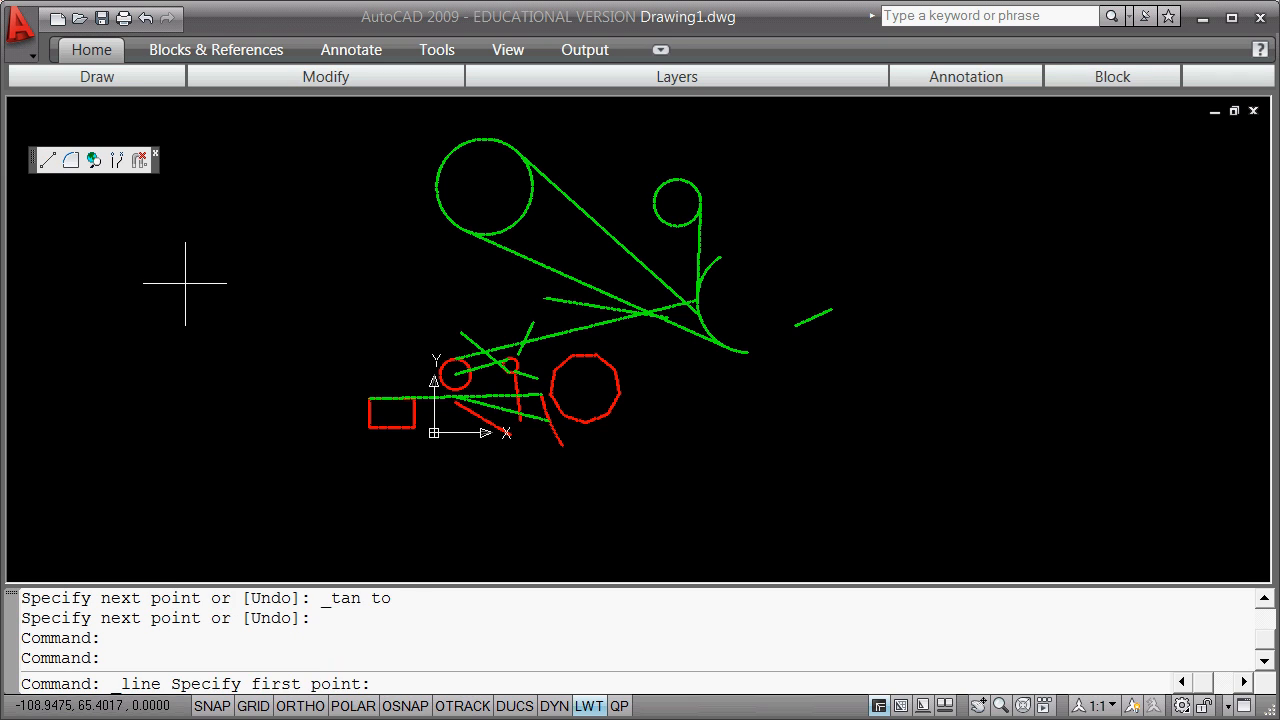
{"action": "right_click", "coordinate": [185, 283], "text": "shift"}
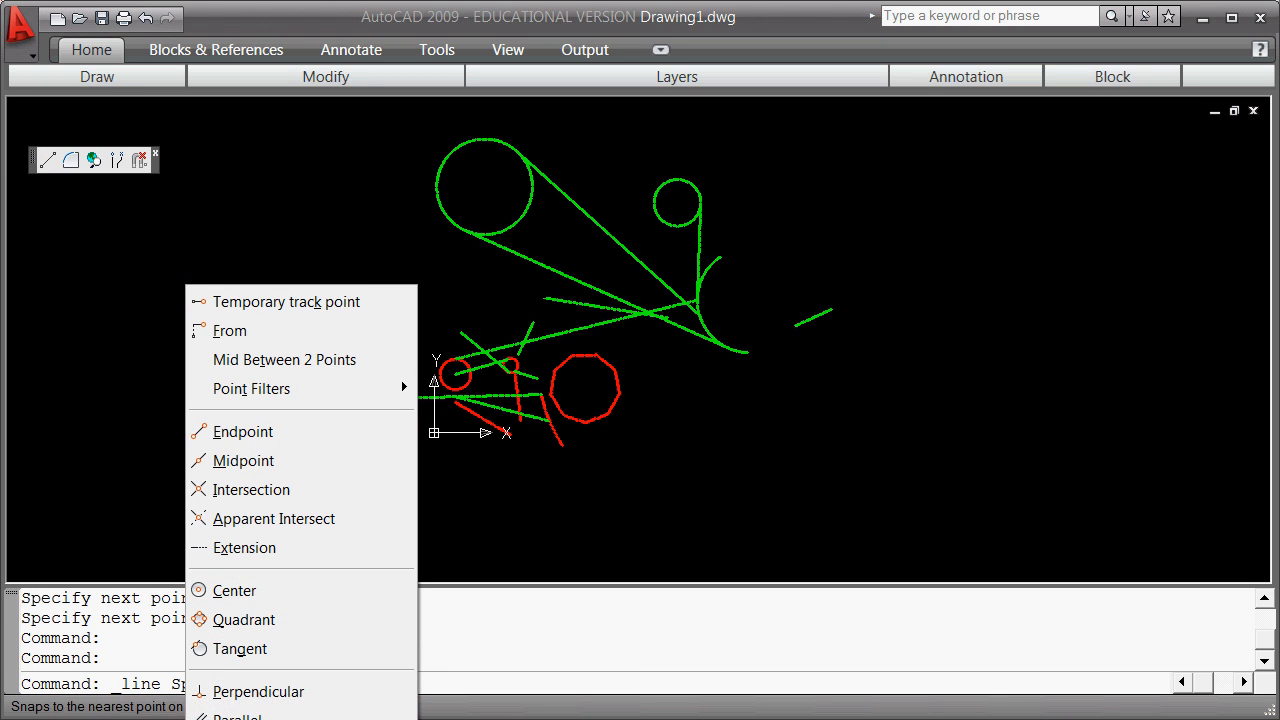
{"action": "left_click", "coordinate": [258, 650]}
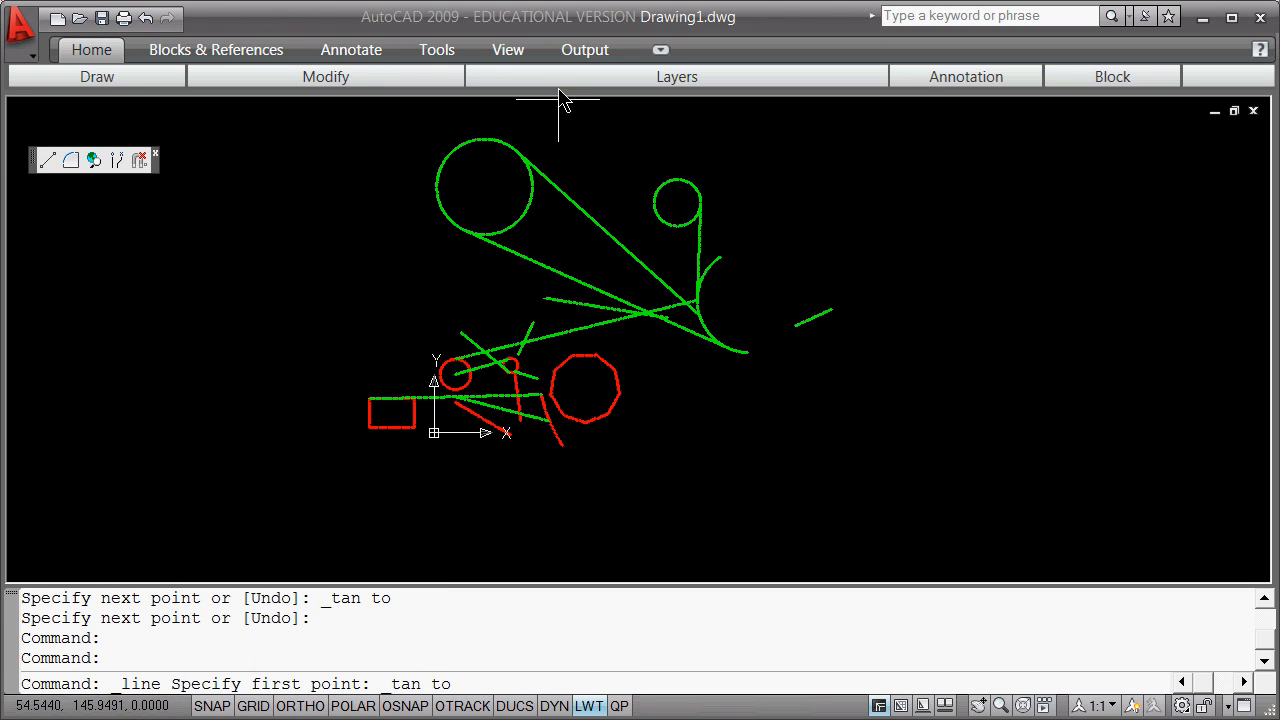
{"action": "left_click", "coordinate": [513, 140]}
{"action": "right_click", "coordinate": [665, 160], "text": "shift"}
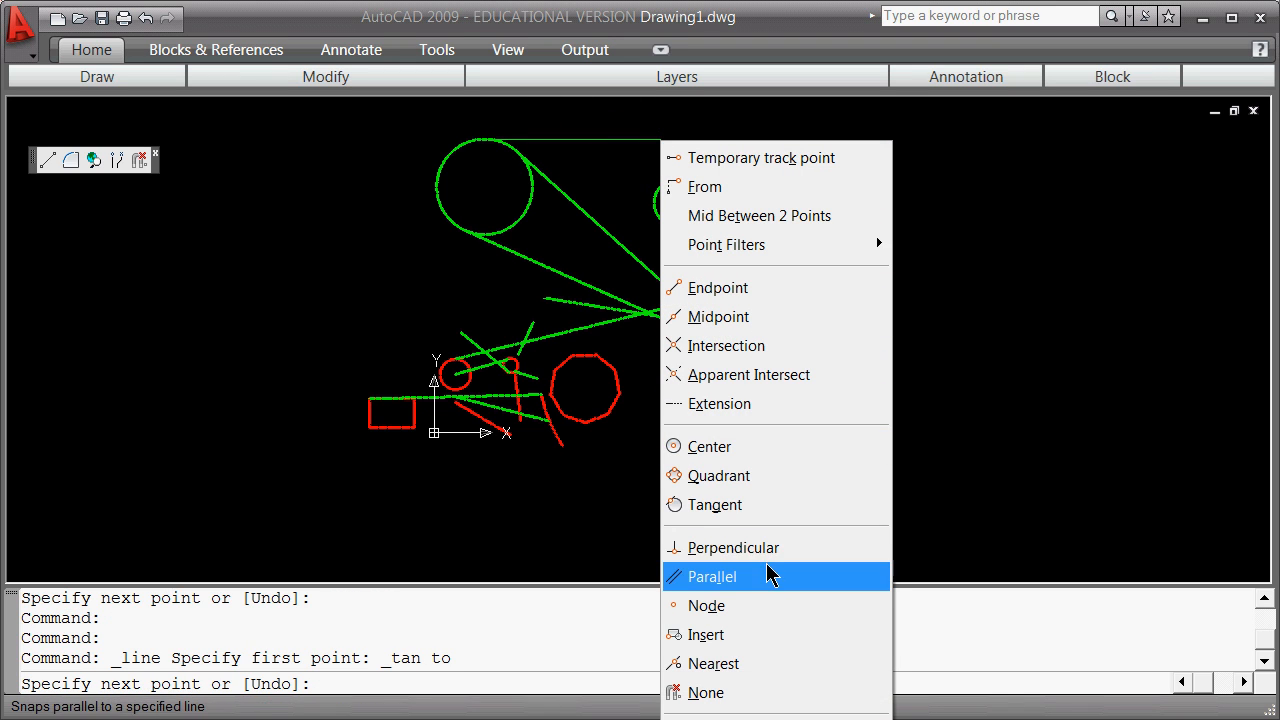
{"action": "left_click", "coordinate": [758, 506]}
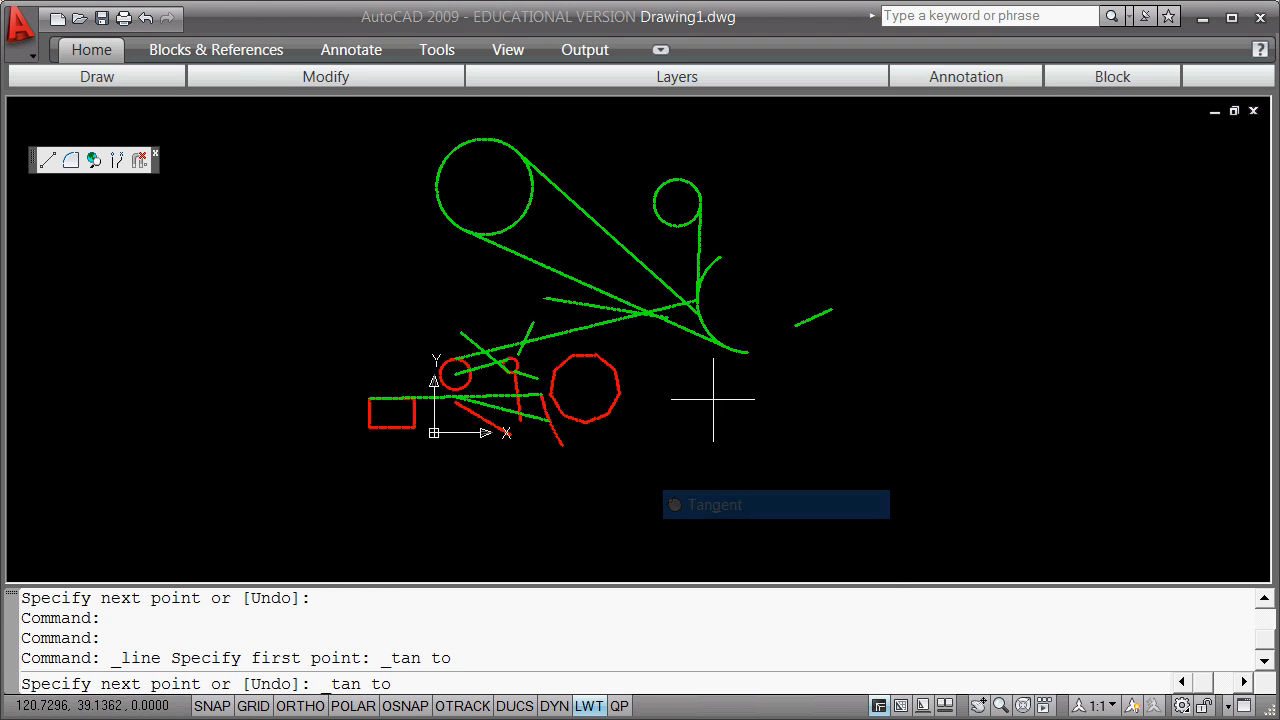
{"action": "left_click", "coordinate": [690, 182]}
{"action": "key", "text": "Return"}
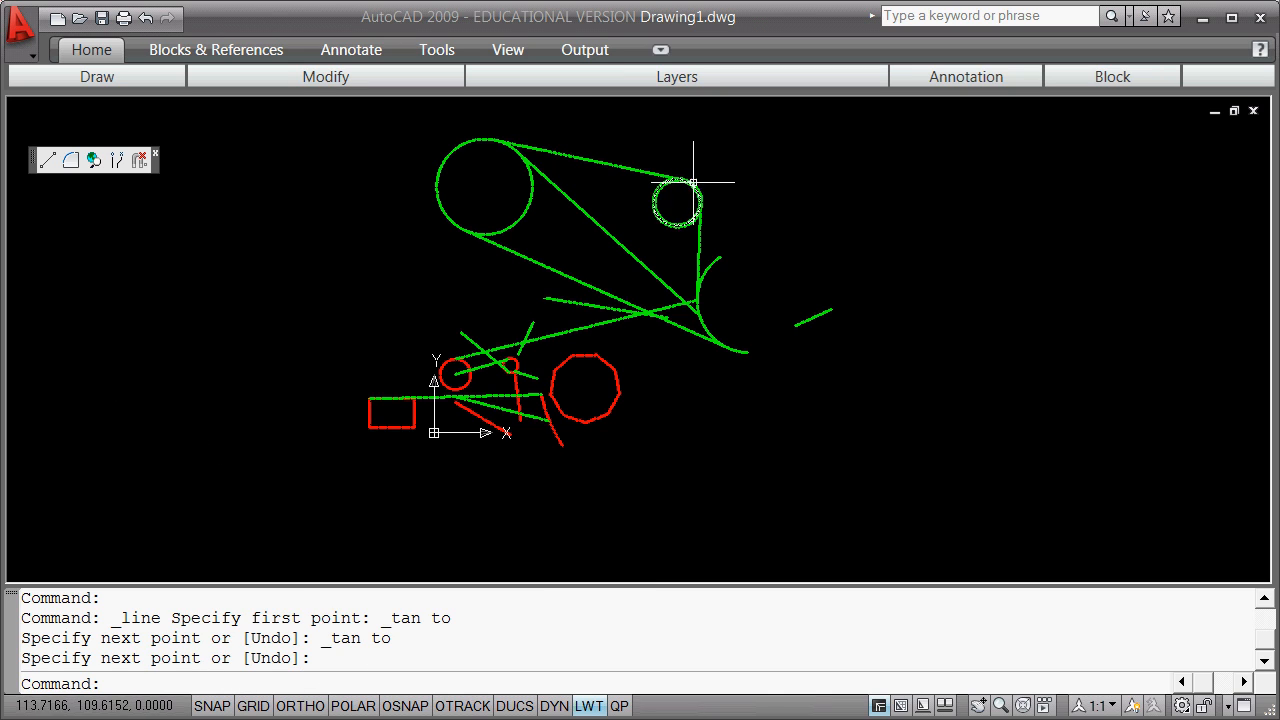
Enable Tangent as a running object snap mode in the drafting settings.
{"action": "right_click", "coordinate": [271, 286], "text": "shift"}
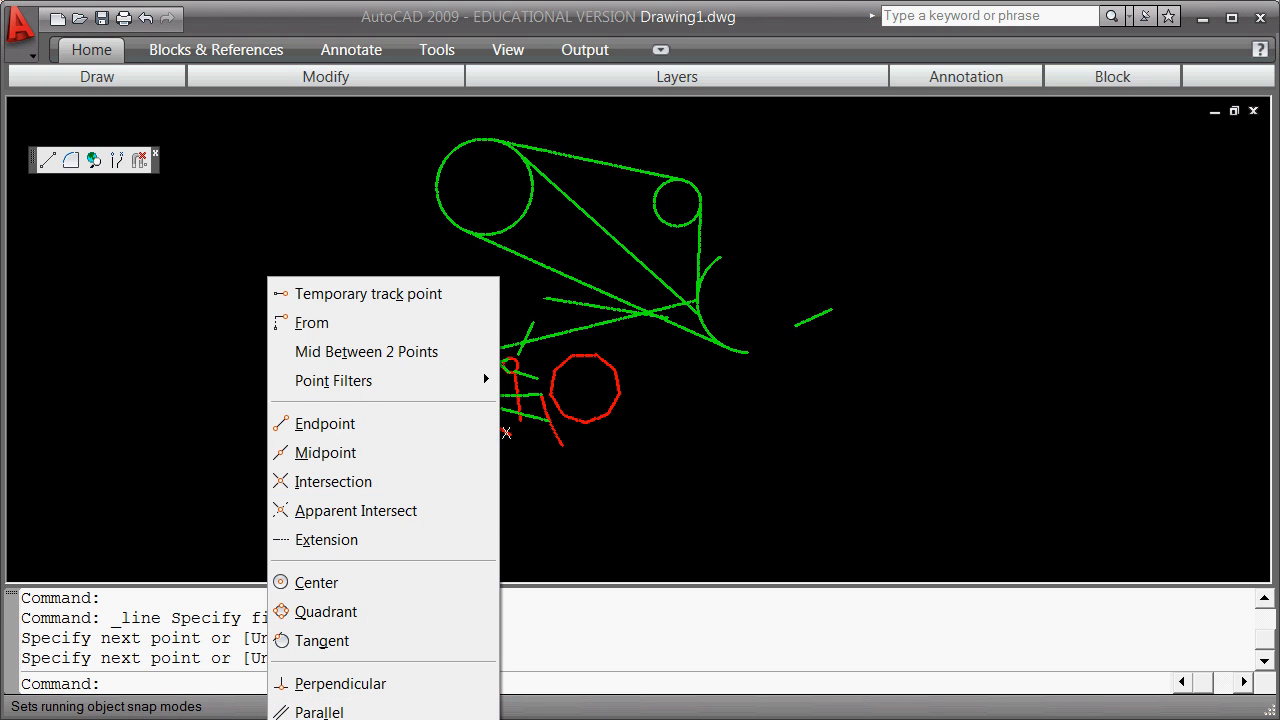
{"action": "left_click", "coordinate": [360, 717]}
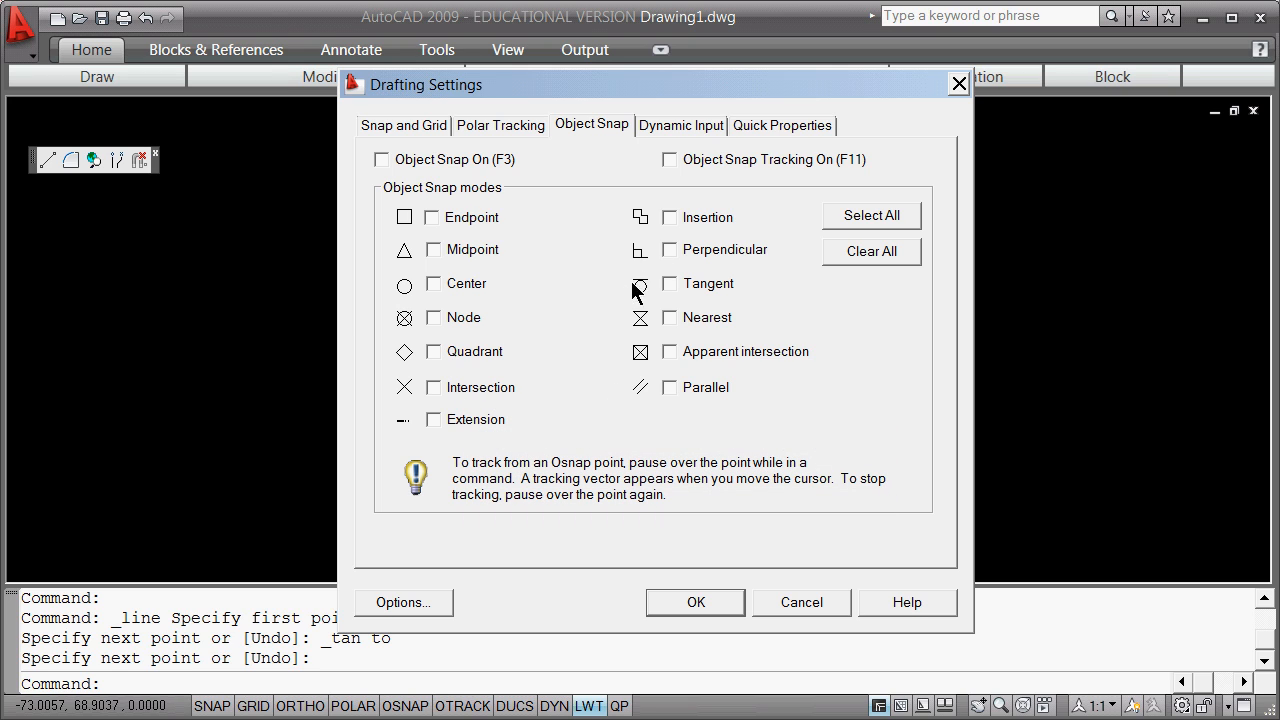
{"action": "left_click", "coordinate": [668, 284]}
{"action": "left_click", "coordinate": [708, 602]}
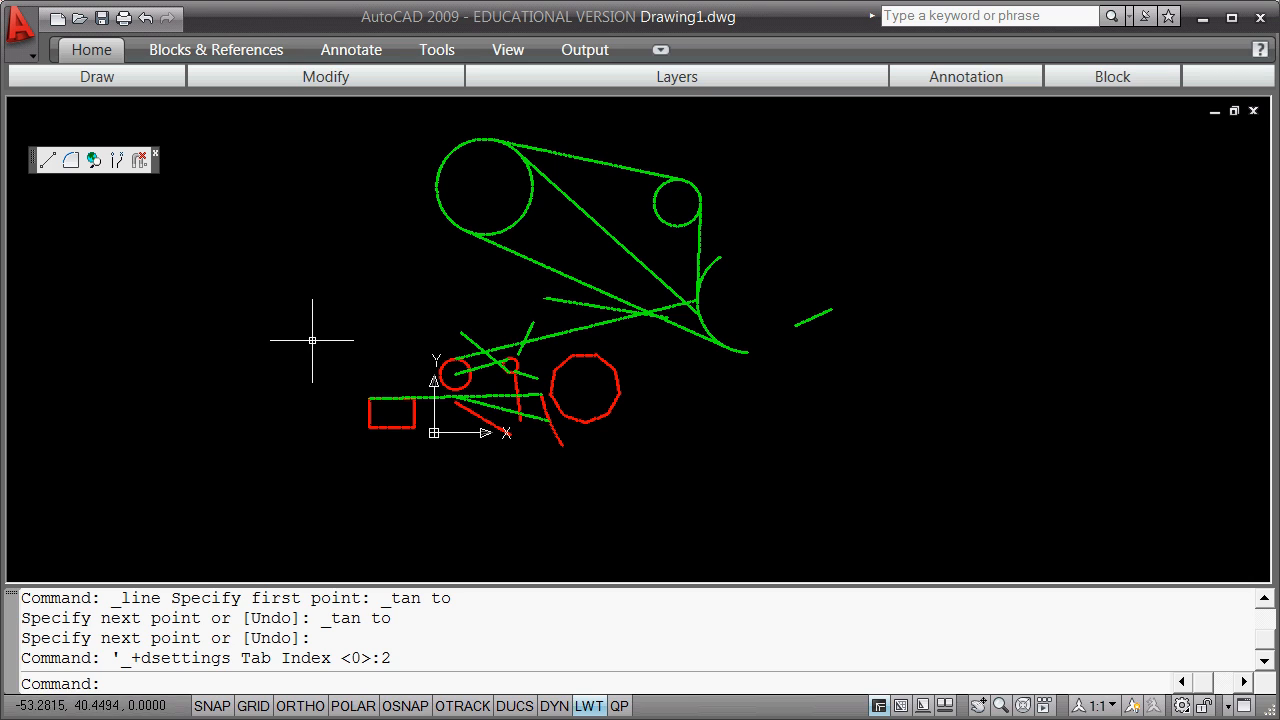
Move the large green circle by its center grip to the empty area right of the existing geometry, at about 243, 95.
{"action": "left_click", "coordinate": [533, 237]}
{"action": "left_click", "coordinate": [483, 186]}
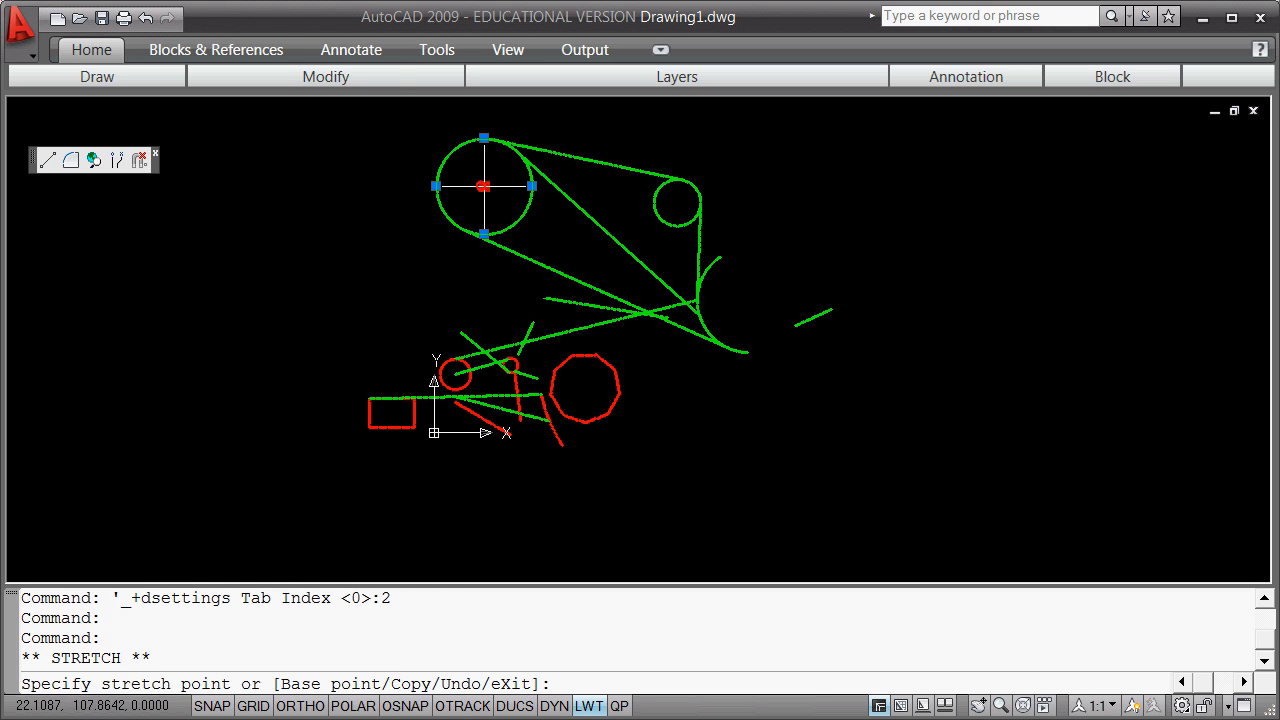
{"action": "key", "text": "space"}
{"action": "key", "text": "space"}
{"action": "key", "text": "space"}
{"action": "key", "text": "space"}
{"action": "key", "text": "space"}
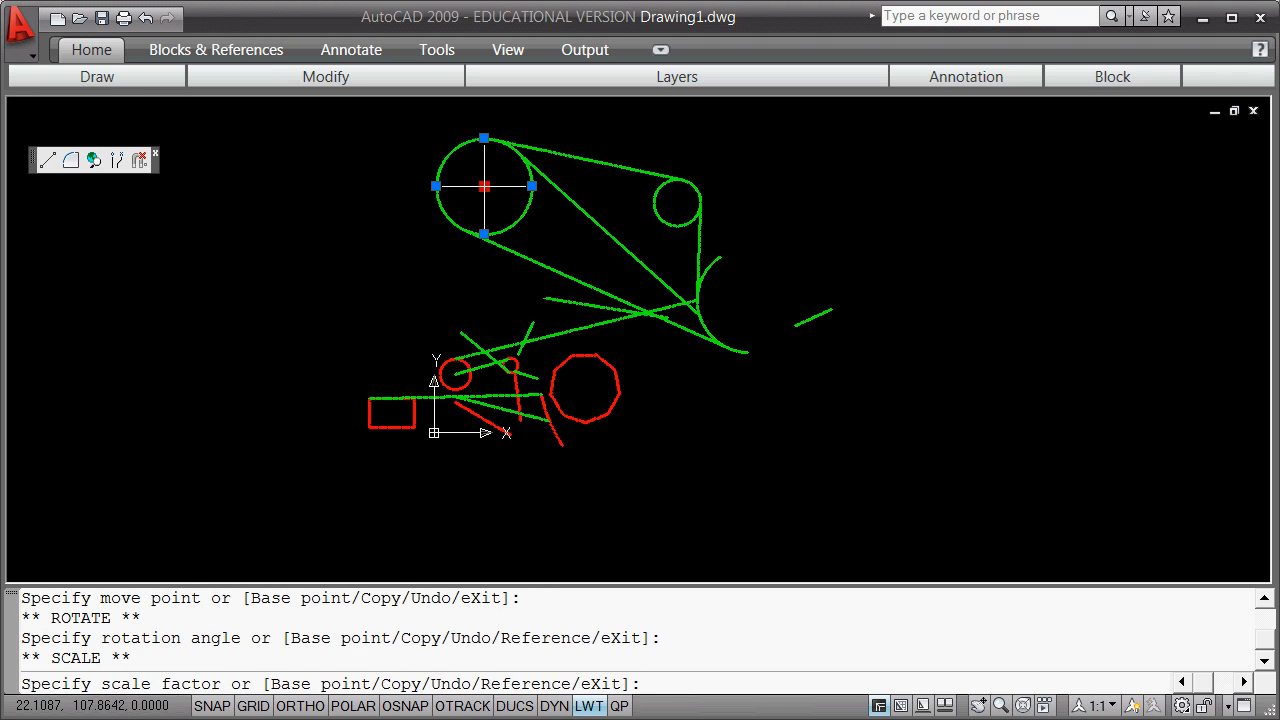
{"action": "key", "text": "space"}
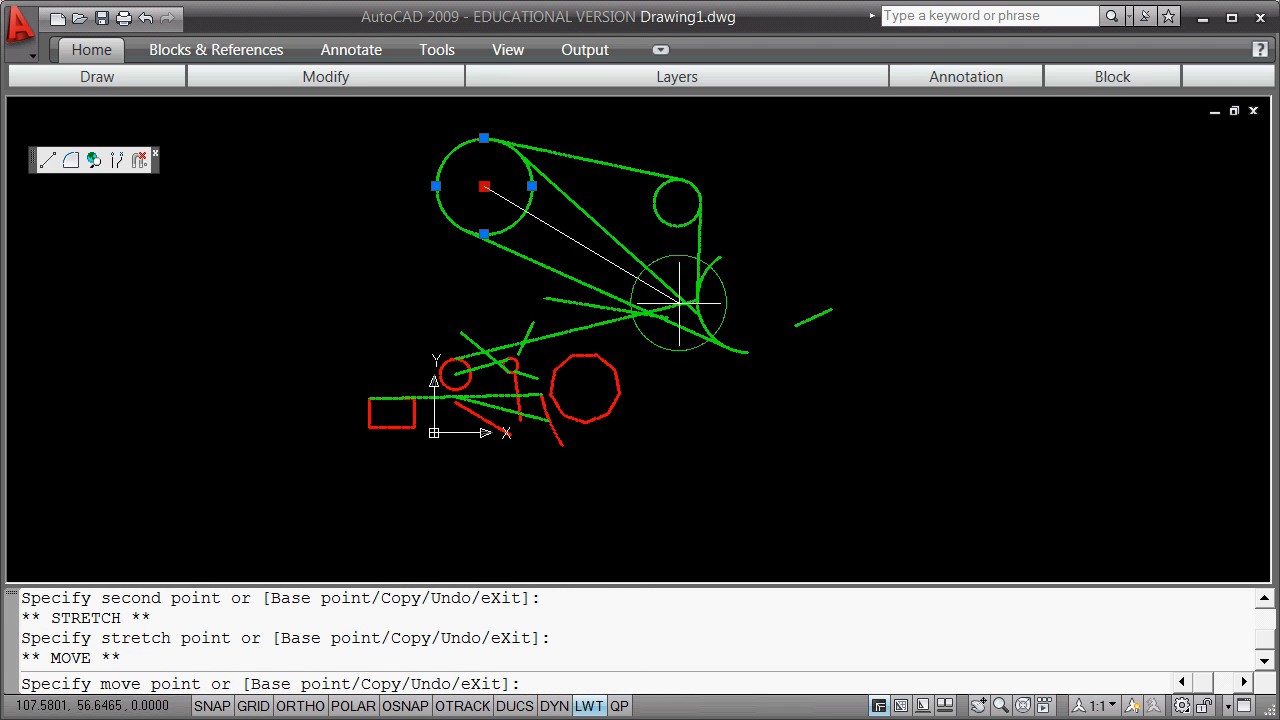
{"action": "left_click", "coordinate": [988, 216]}
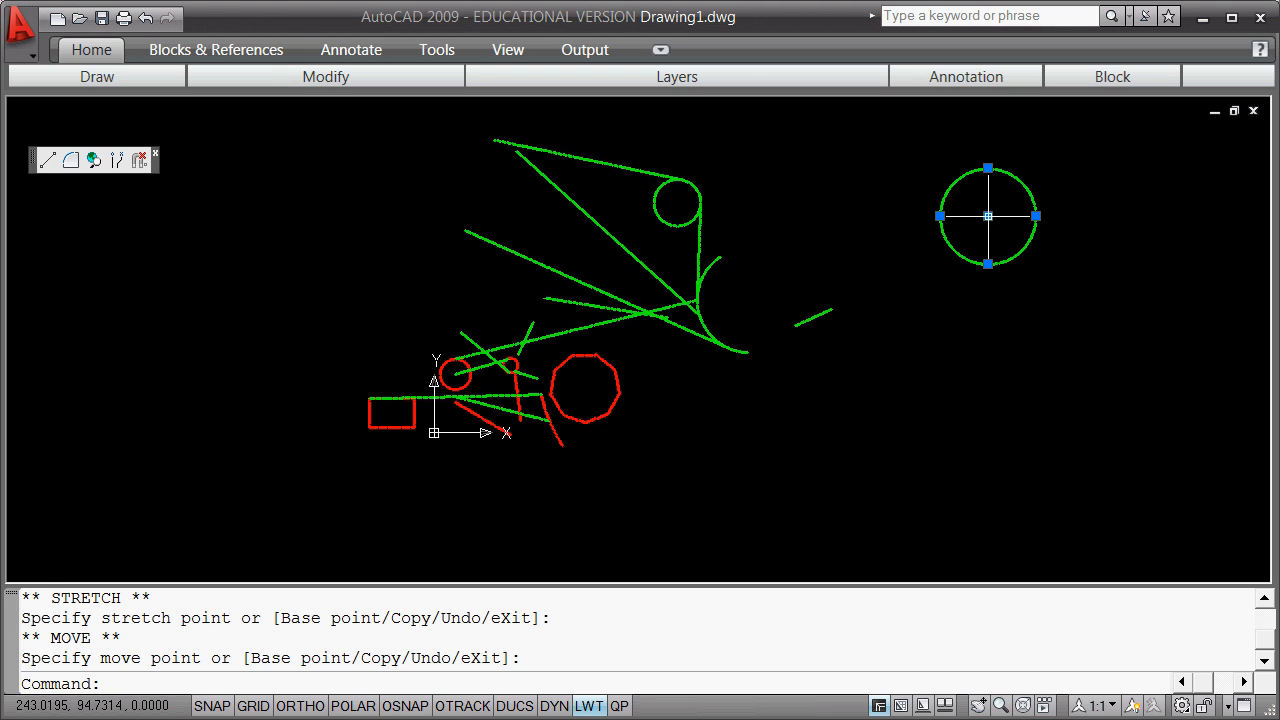
Make seven copies of the moved circle with the grip Move Copy option, scattered around it in the empty area.
{"action": "left_click", "coordinate": [988, 216]}
{"action": "key", "text": "space"}
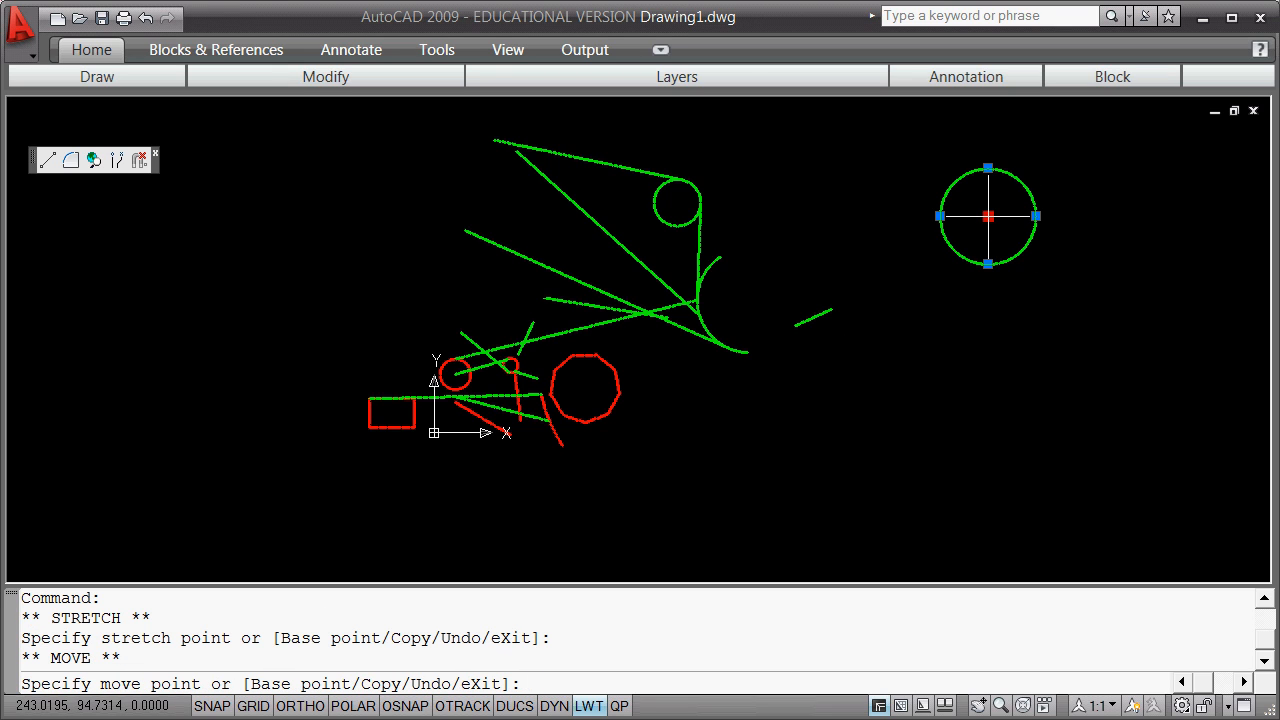
{"action": "type", "text": "c"}
{"action": "key", "text": "Return"}
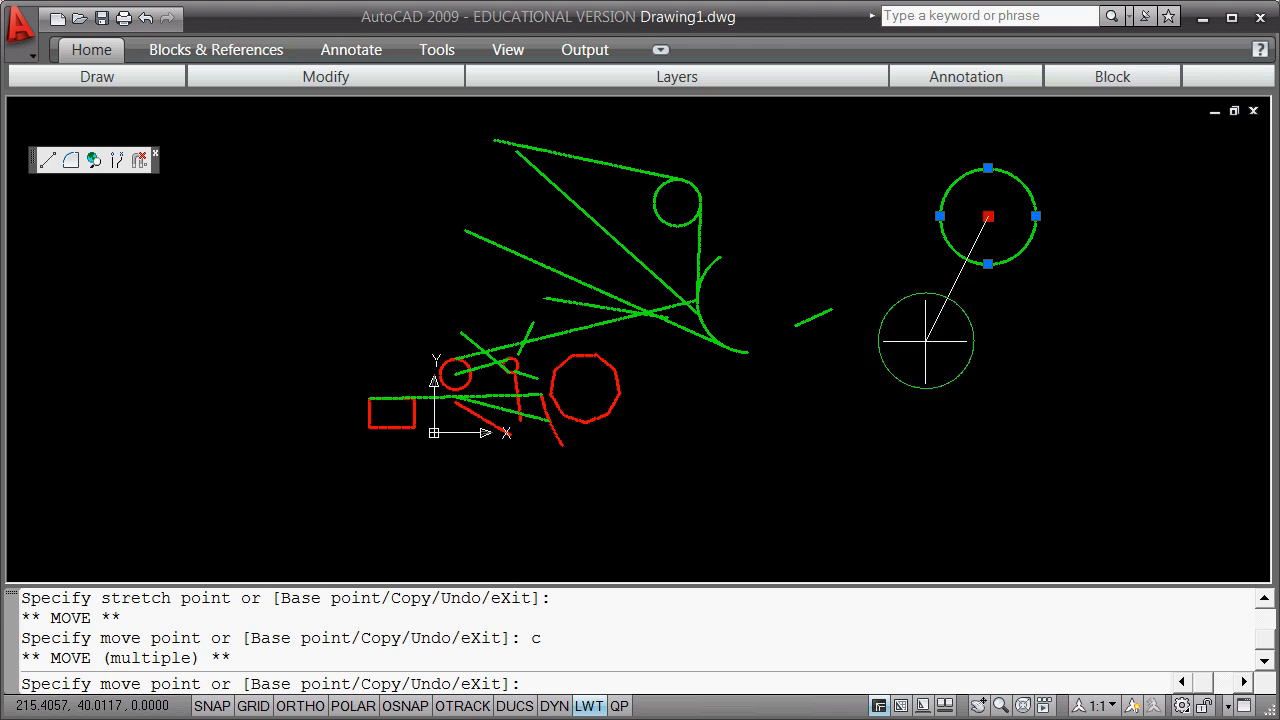
{"action": "left_click", "coordinate": [850, 404]}
{"action": "left_click", "coordinate": [1084, 382]}
{"action": "left_click", "coordinate": [1124, 184]}
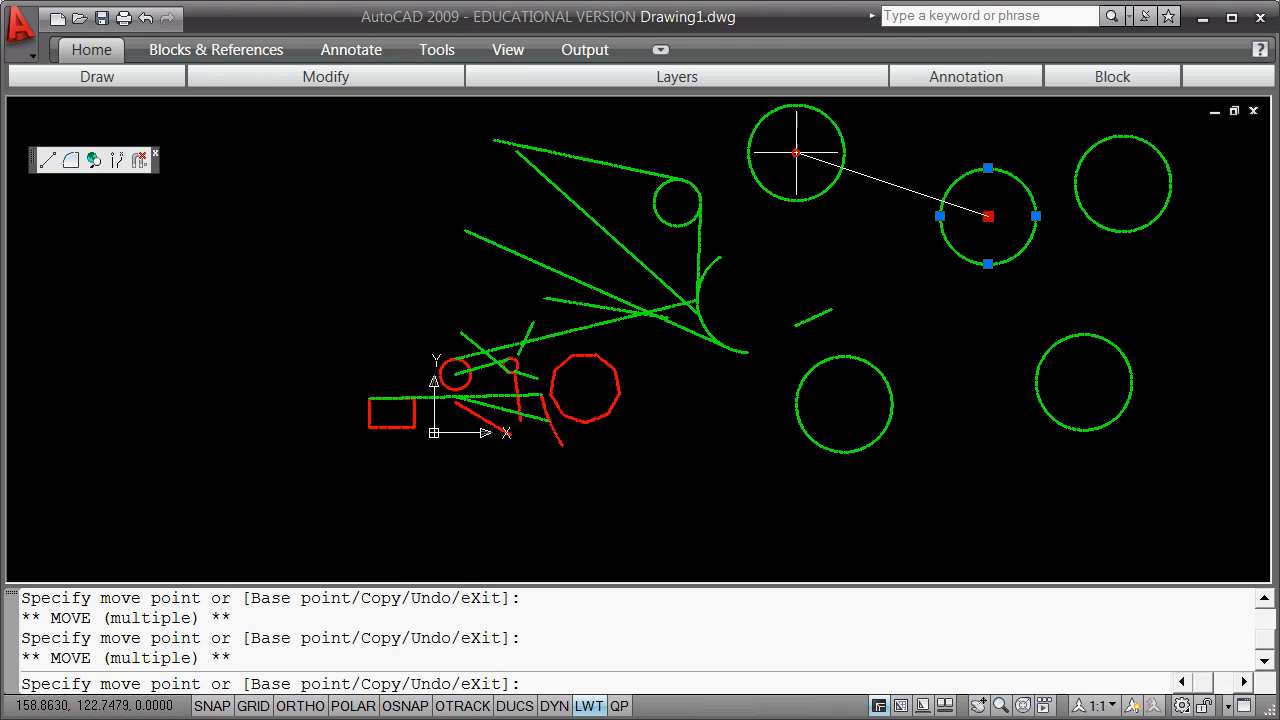
{"action": "left_click", "coordinate": [796, 152]}
{"action": "left_click", "coordinate": [963, 350]}
{"action": "left_click", "coordinate": [1148, 290]}
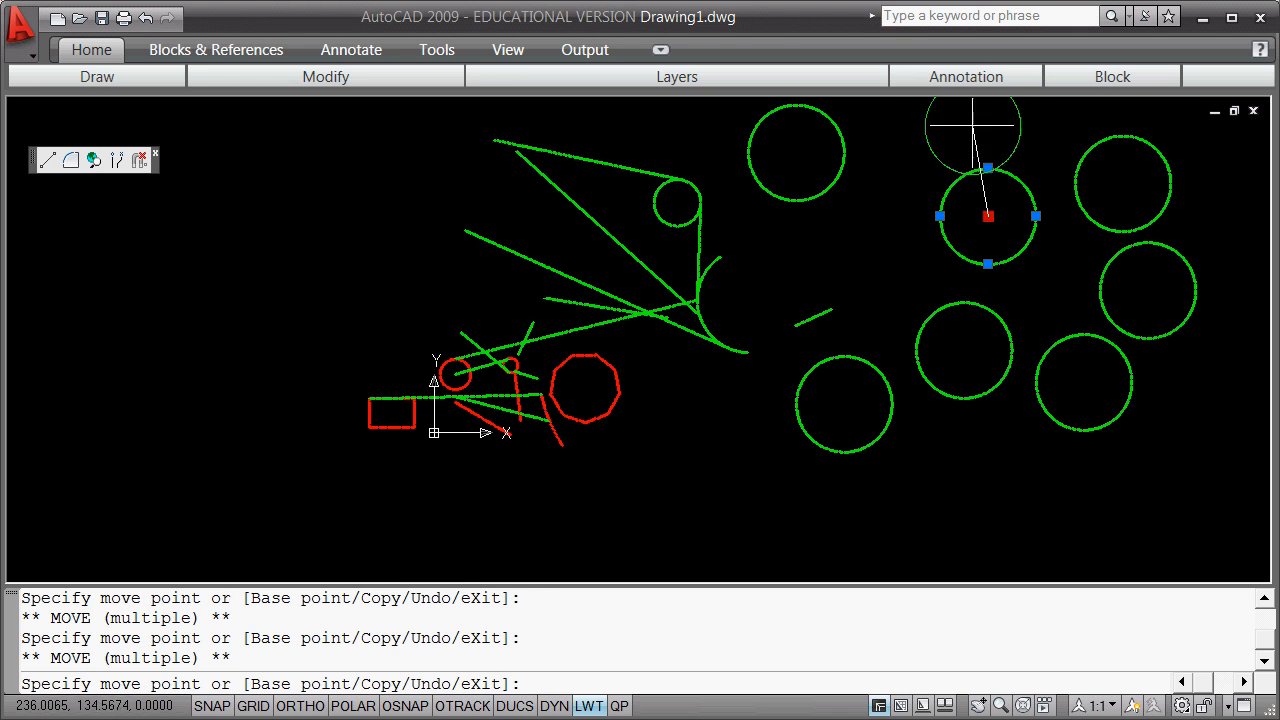
{"action": "left_click", "coordinate": [921, 122]}
{"action": "key", "text": "Escape"}
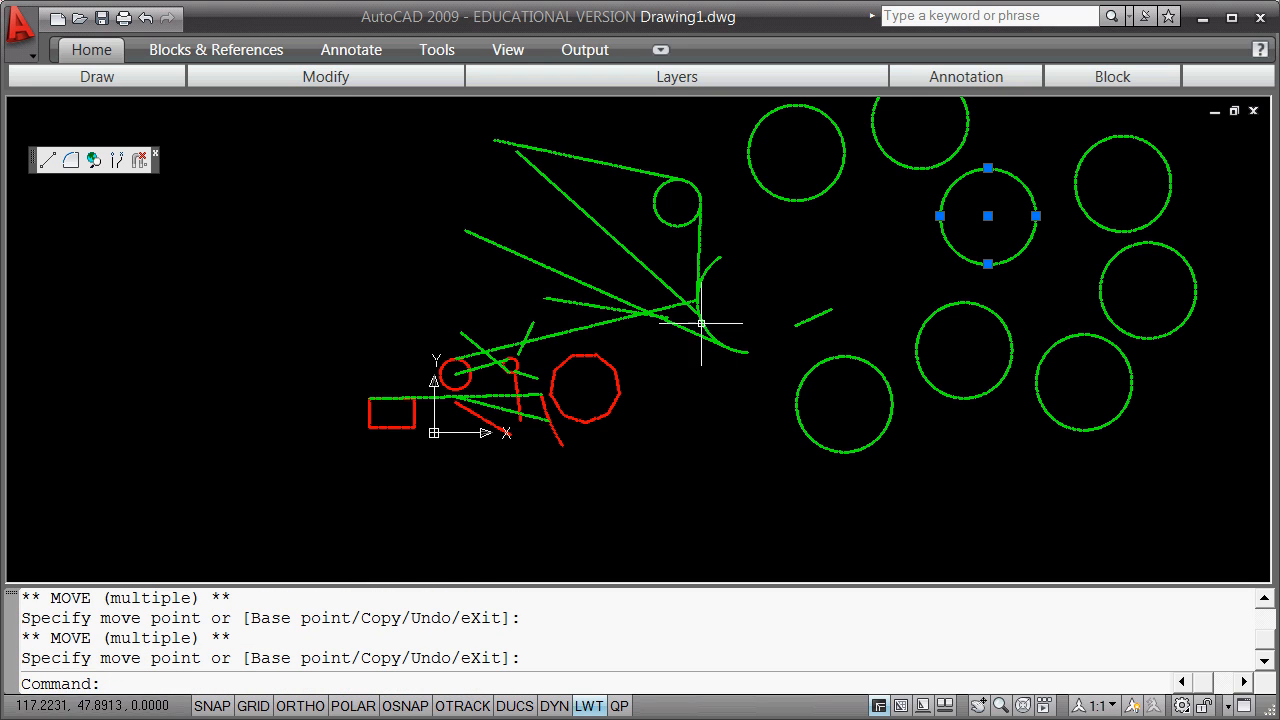
Turn running object snap on and draw a line tangent to the upper-right circle's left side and the original circle's lower right side.
{"action": "left_click", "coordinate": [47, 160]}
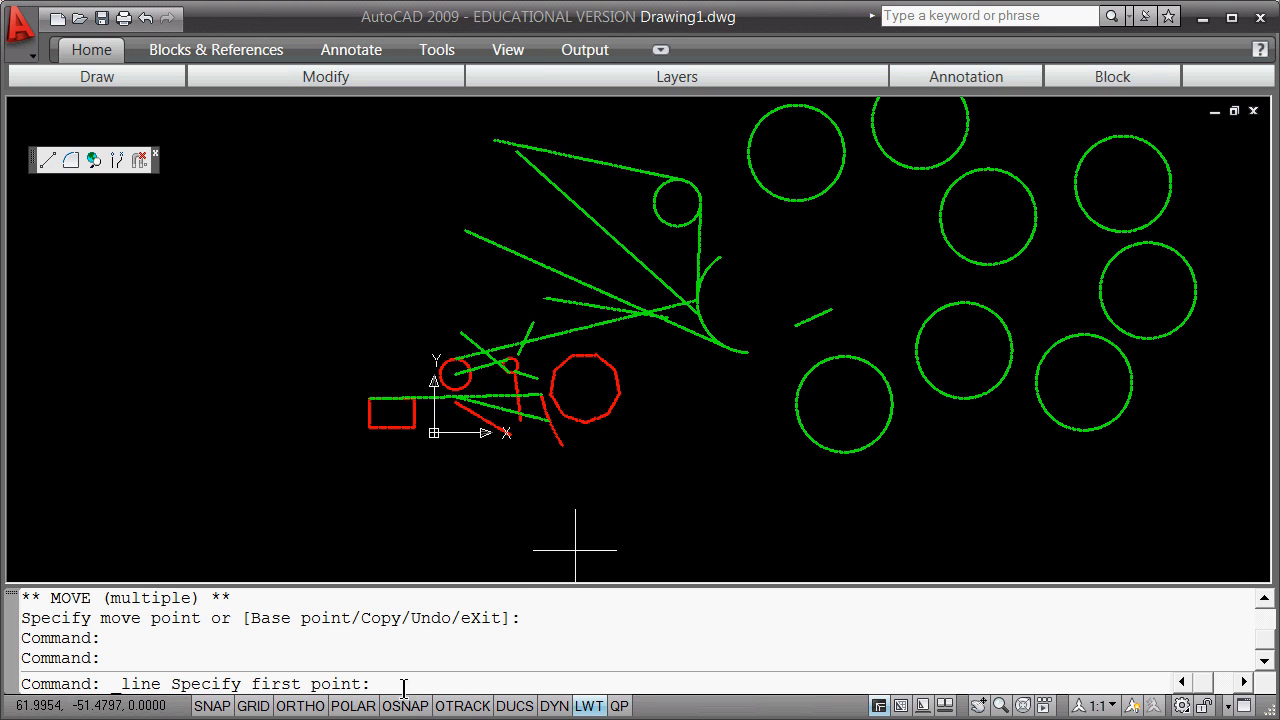
{"action": "key", "text": "F3"}
{"action": "left_click", "coordinate": [1094, 137]}
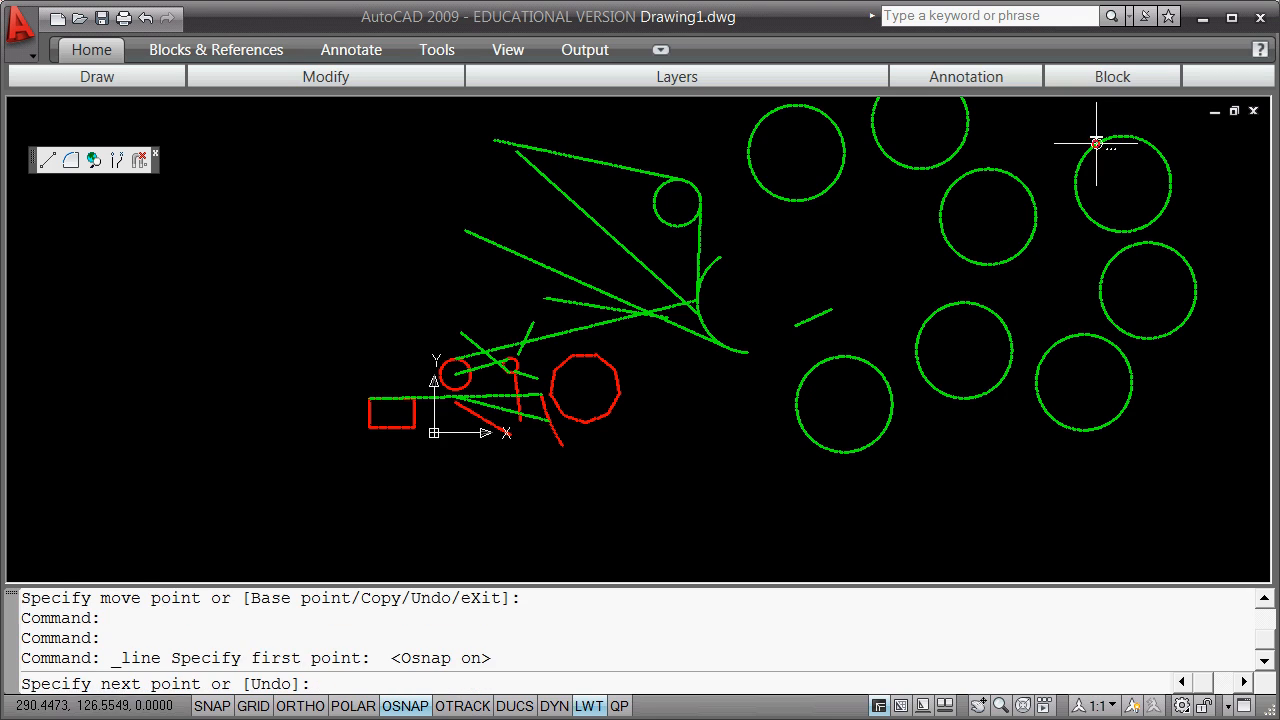
{"action": "left_click", "coordinate": [1017, 256]}
{"action": "key", "text": "Return"}
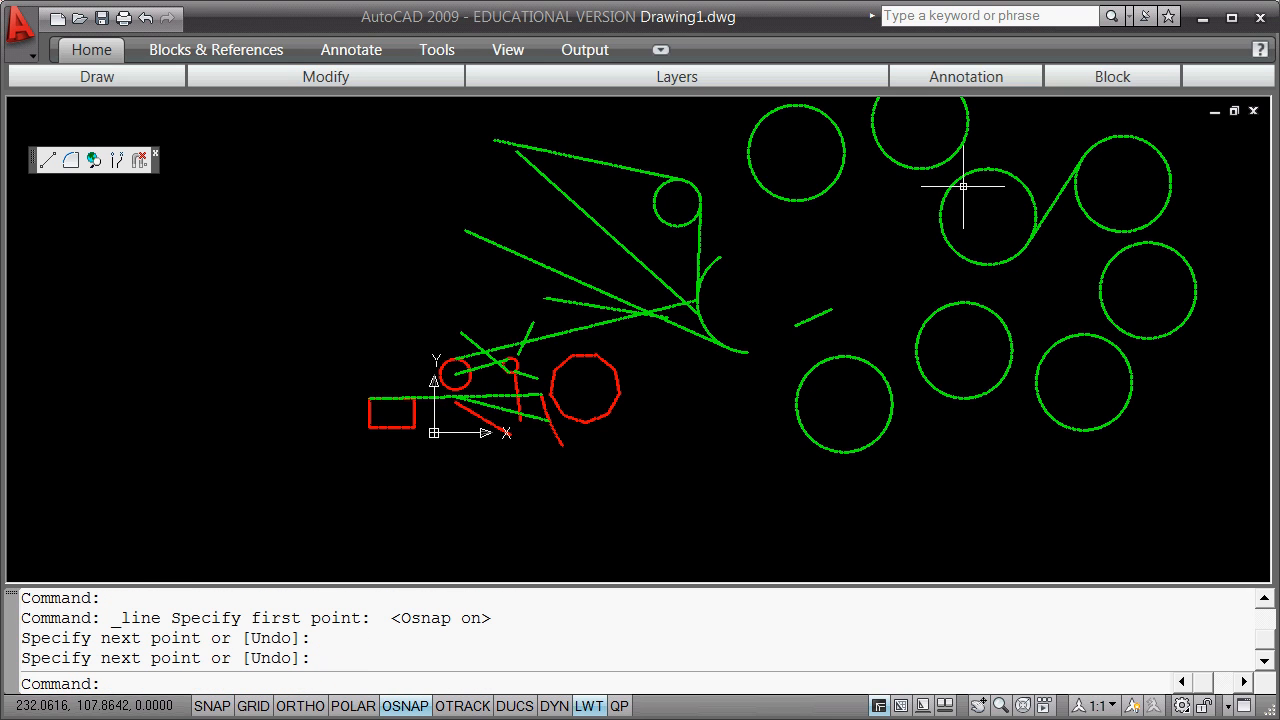
Draw tangent lines from the original circle to the topmost circle, and from the topmost circle to the upper-left copy.
{"action": "key", "text": "Return"}
{"action": "left_click", "coordinate": [958, 170]}
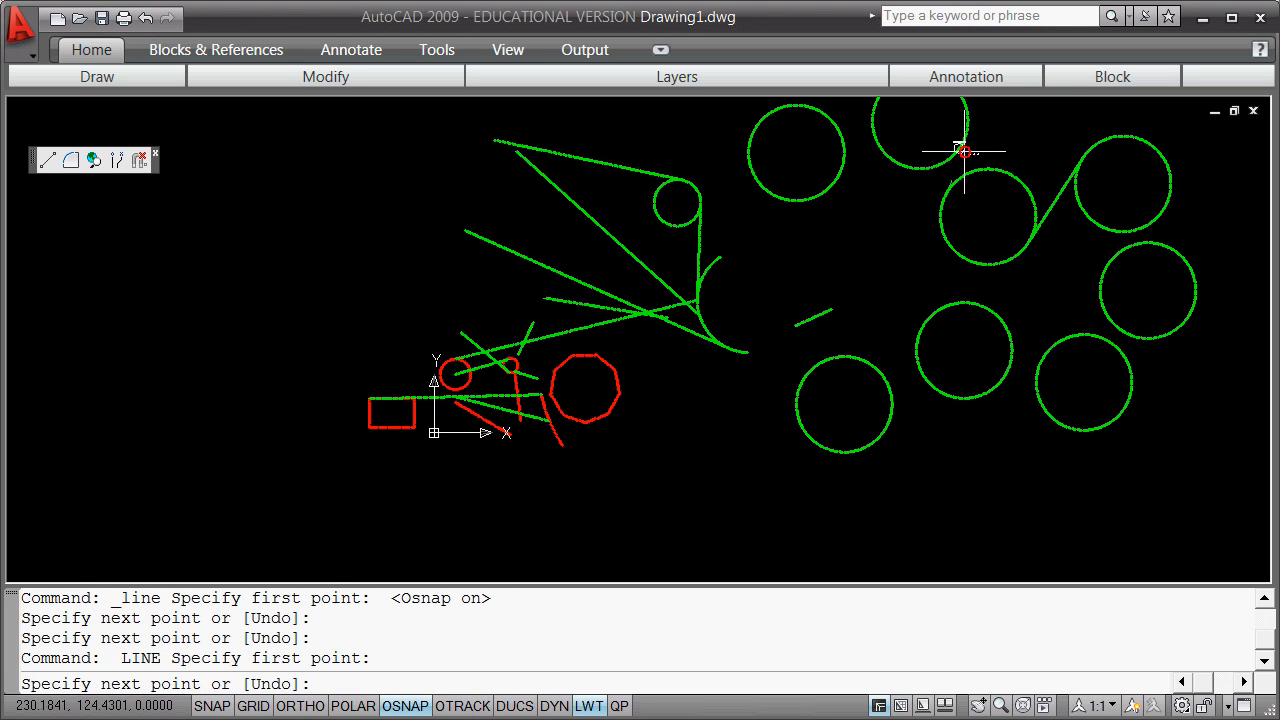
{"action": "left_click", "coordinate": [968, 130]}
{"action": "key", "text": "Return"}
{"action": "key", "text": "Return"}
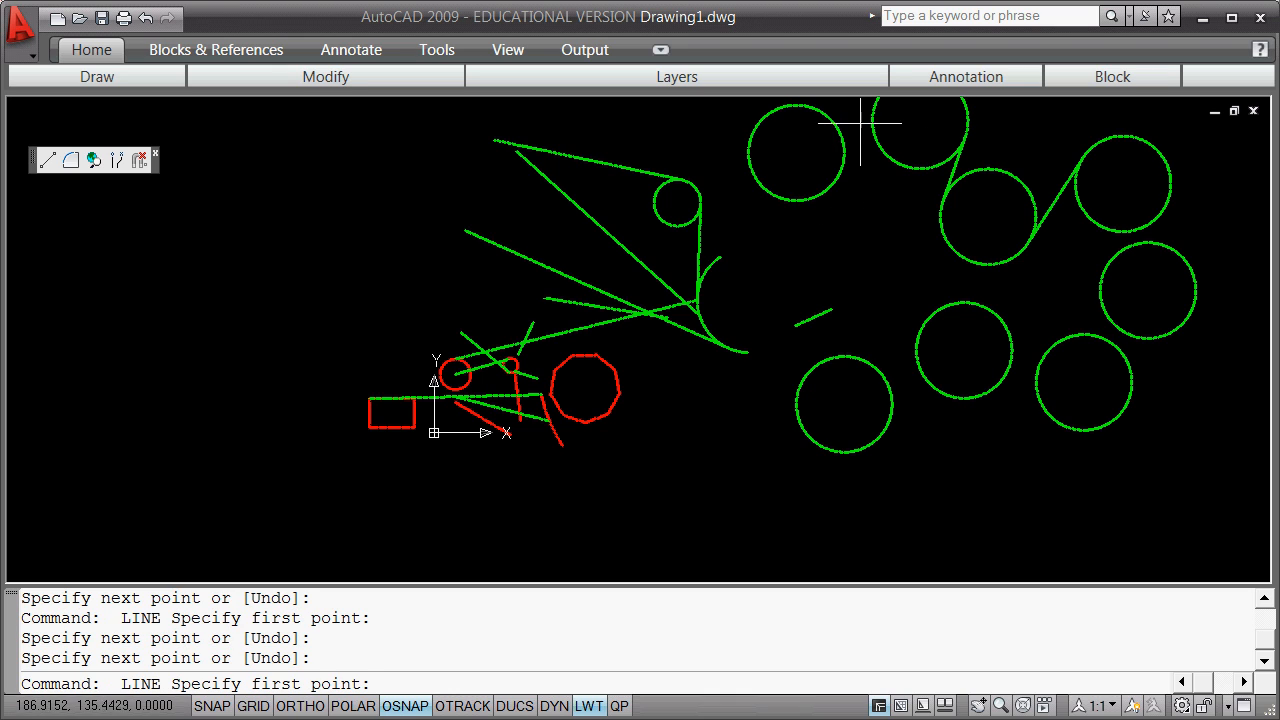
{"action": "left_click", "coordinate": [873, 110]}
{"action": "left_click", "coordinate": [840, 168]}
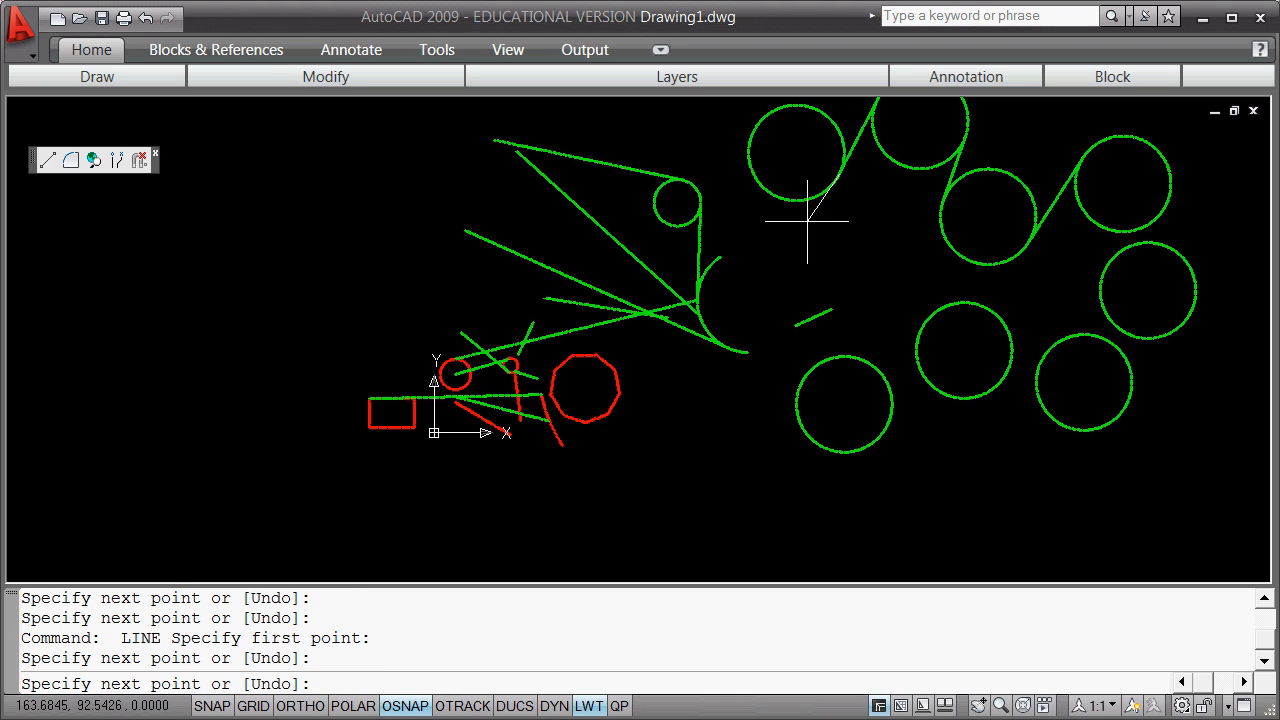
{"action": "key", "text": "Return"}
Draw tangent lines from the upper-left copy to the lower-left copy, and from there to the lower-middle copy.
{"action": "key", "text": "Return"}
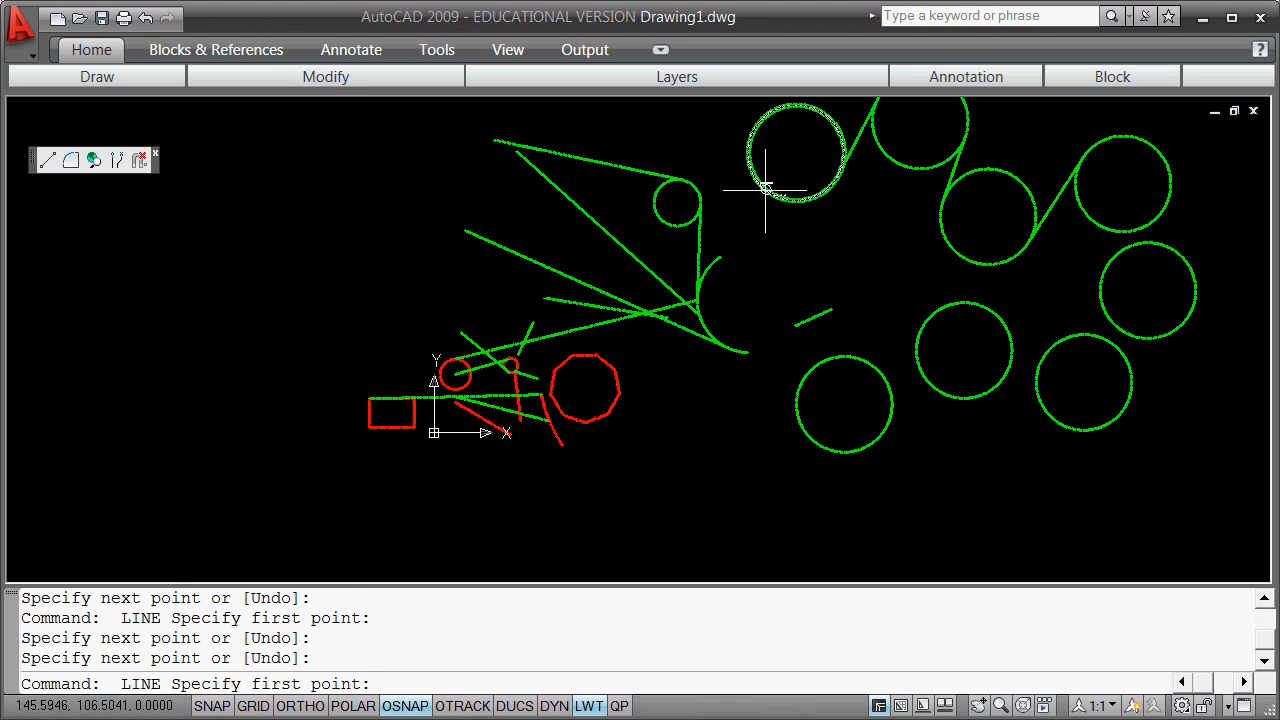
{"action": "left_click", "coordinate": [762, 190]}
{"action": "left_click", "coordinate": [794, 404]}
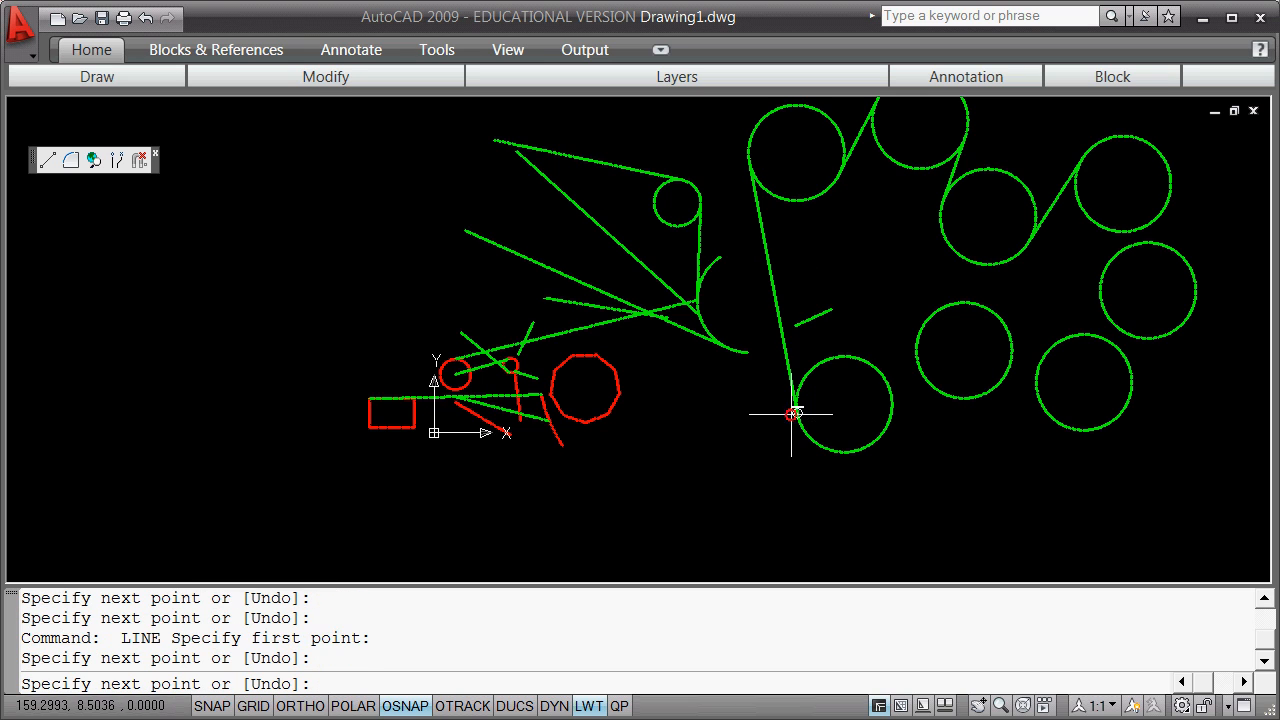
{"action": "key", "text": "Return"}
{"action": "key", "text": "Return"}
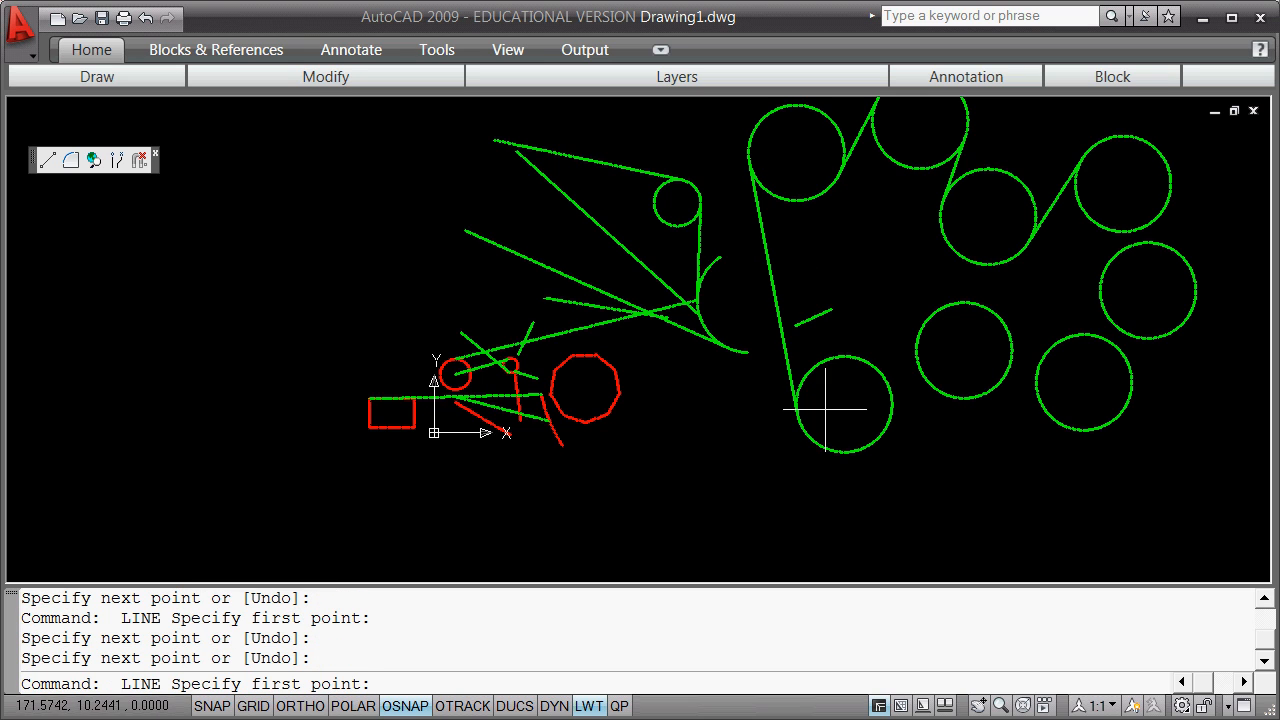
{"action": "left_click", "coordinate": [889, 397]}
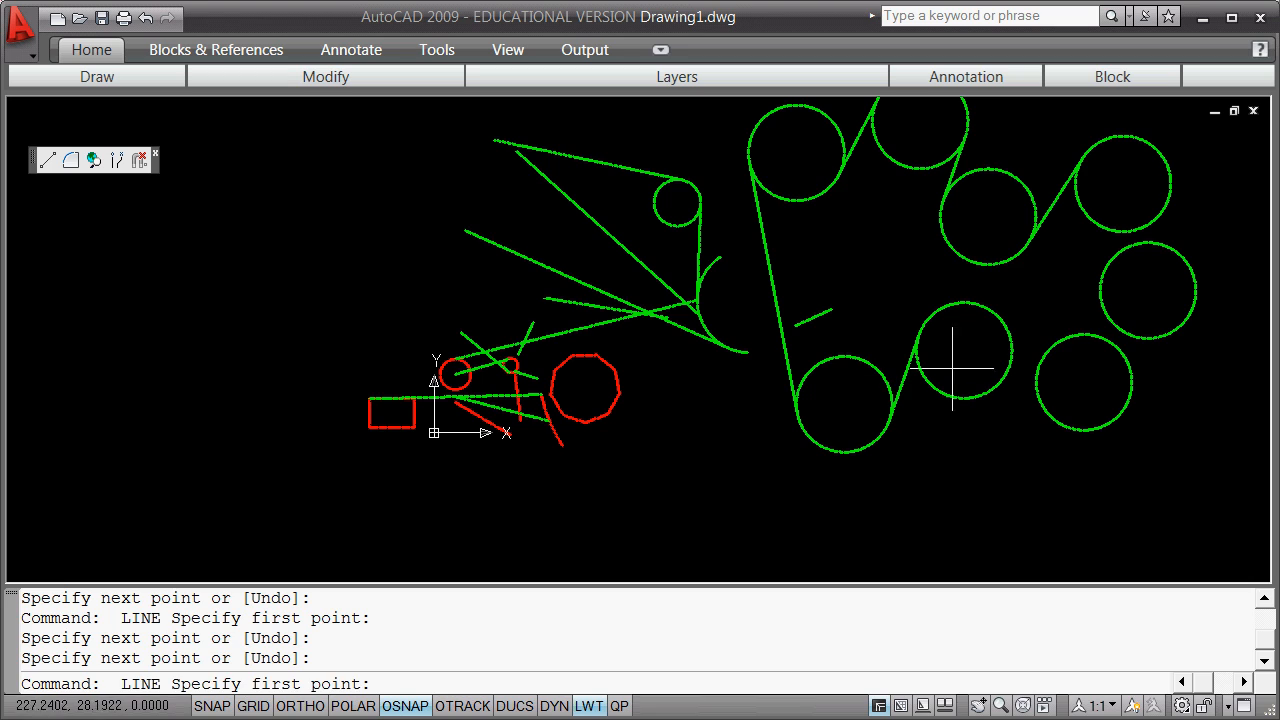
Draw tangent lines from the lower-middle copy to the lower-right copy, and from there to the rightmost copy's left side.
{"action": "key", "text": "Return"}
{"action": "left_click", "coordinate": [1012, 345]}
{"action": "left_click", "coordinate": [1045, 420]}
{"action": "key", "text": "Return"}
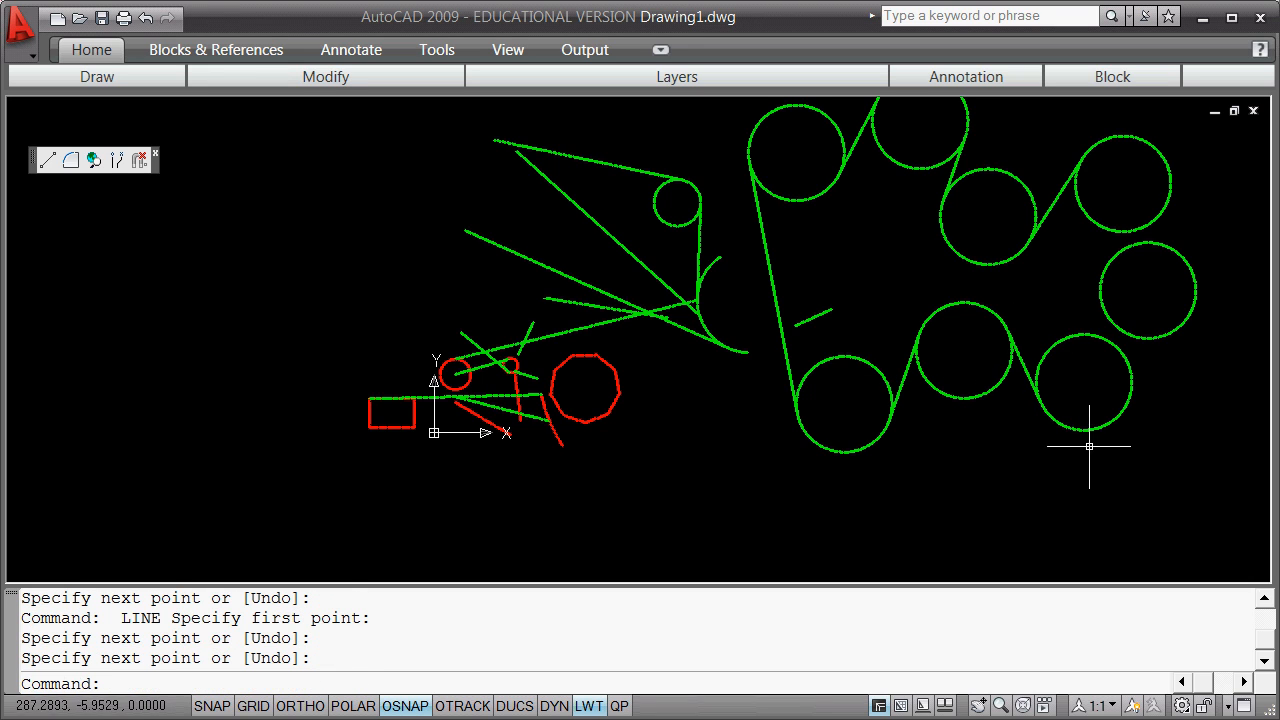
{"action": "key", "text": "Return"}
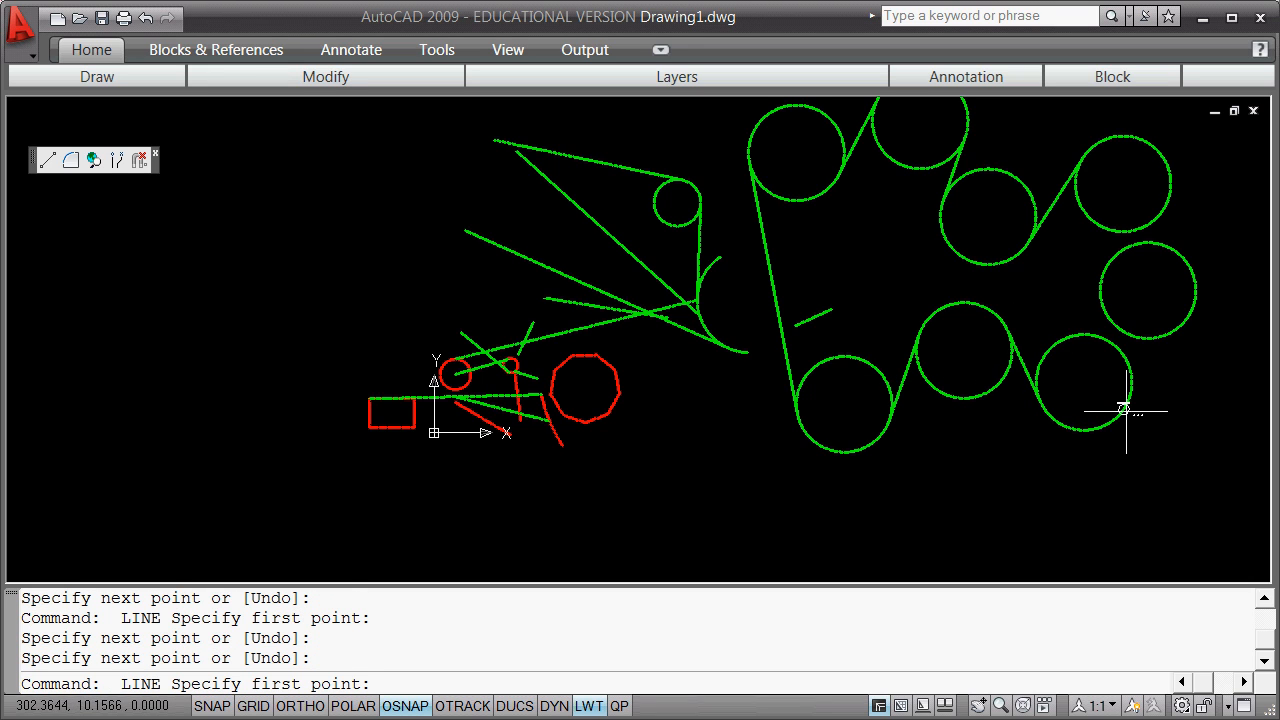
{"action": "left_click", "coordinate": [1123, 412]}
{"action": "left_click", "coordinate": [1105, 312]}
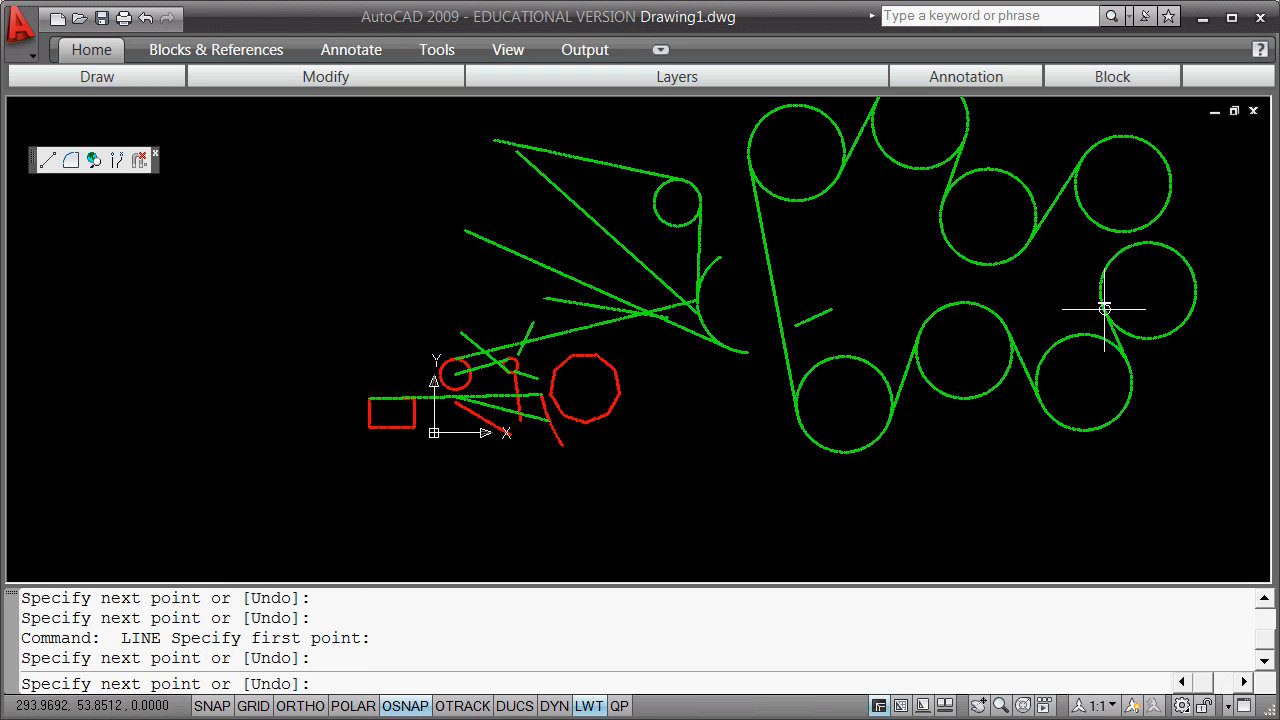
{"action": "key", "text": "Return"}
Close the chain with a line tangent to the rightmost copy's left side and the underside of the upper-right copy.
{"action": "key", "text": "Return"}
{"action": "left_click", "coordinate": [1101, 270]}
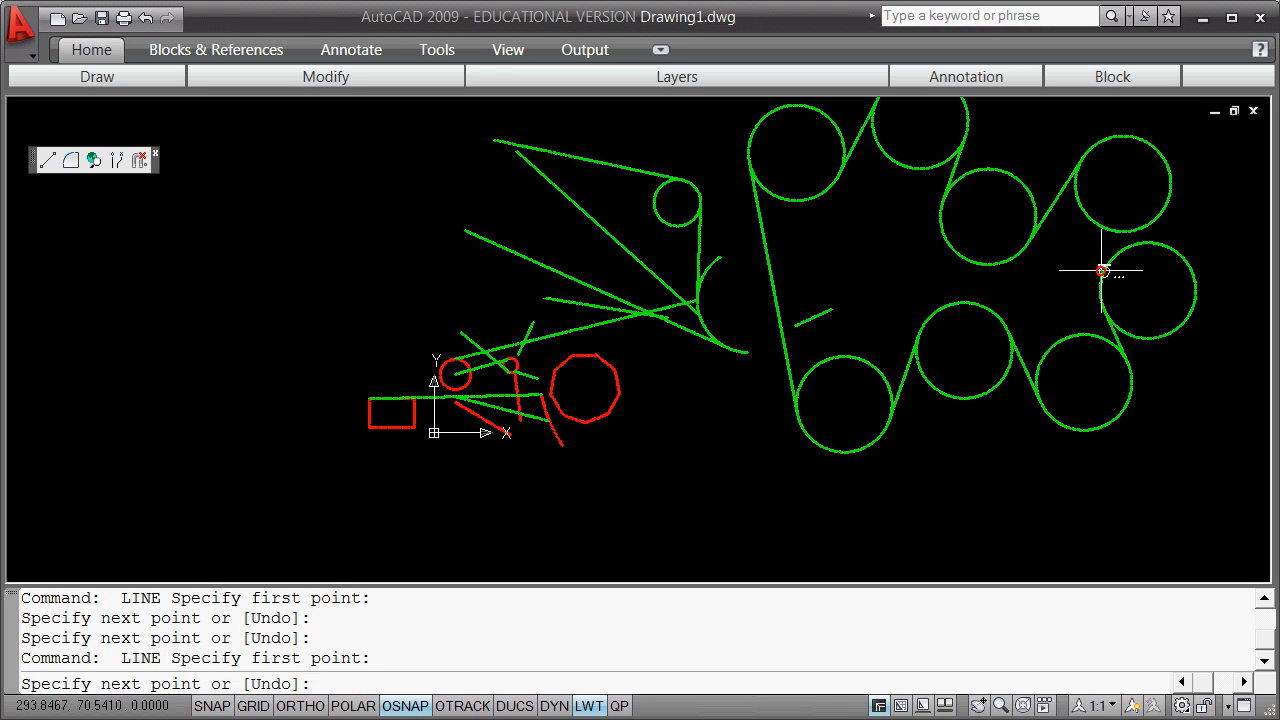
{"action": "left_click", "coordinate": [1151, 217]}
{"action": "key", "text": "Return"}
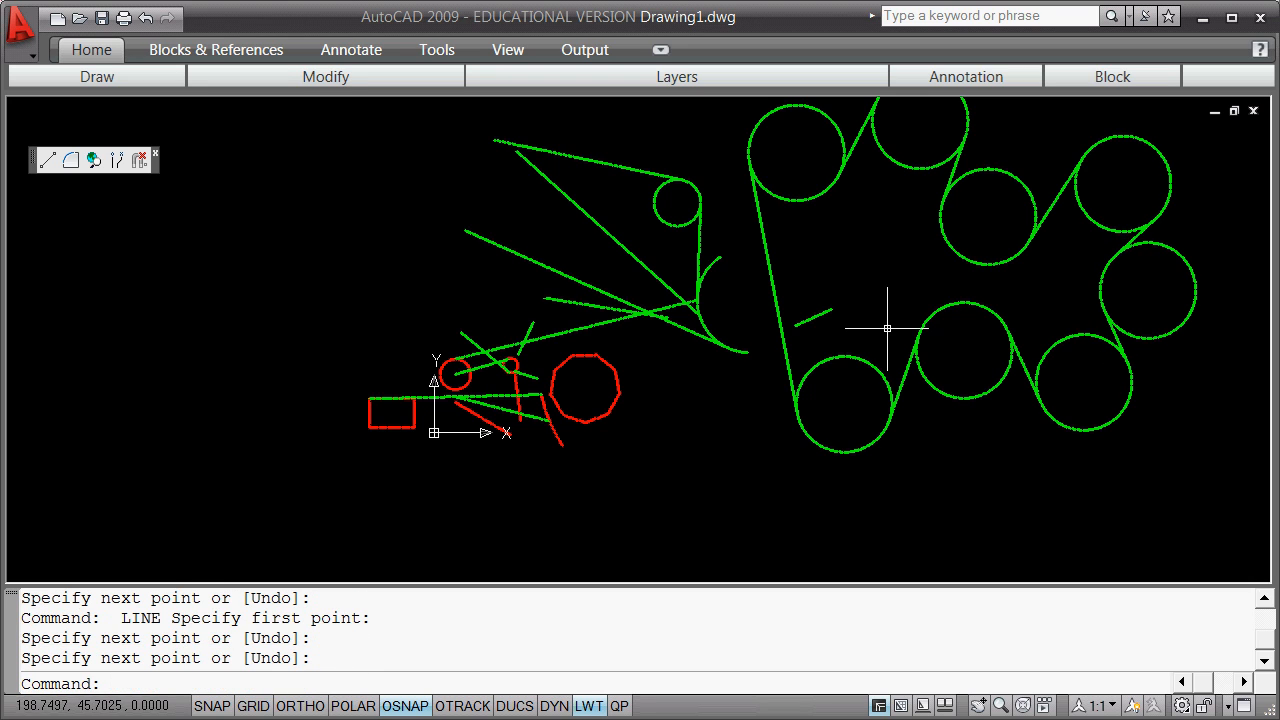
Draw a line from empty space above the fan of lines, perpendicular to the extension of the circle chain's long left tangent line.
{"action": "scroll", "coordinate": [900, 310], "scroll_direction": "down", "scroll_amount": 2}
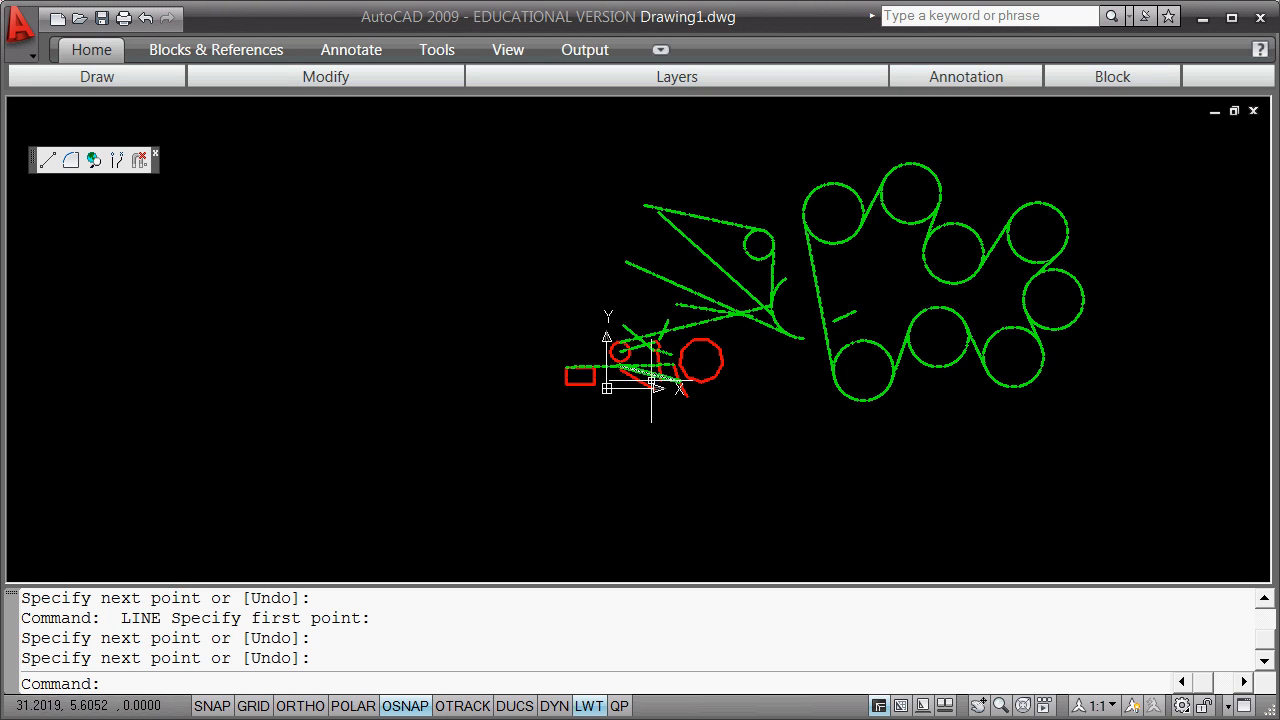
{"action": "right_click", "coordinate": [421, 307], "text": "shift"}
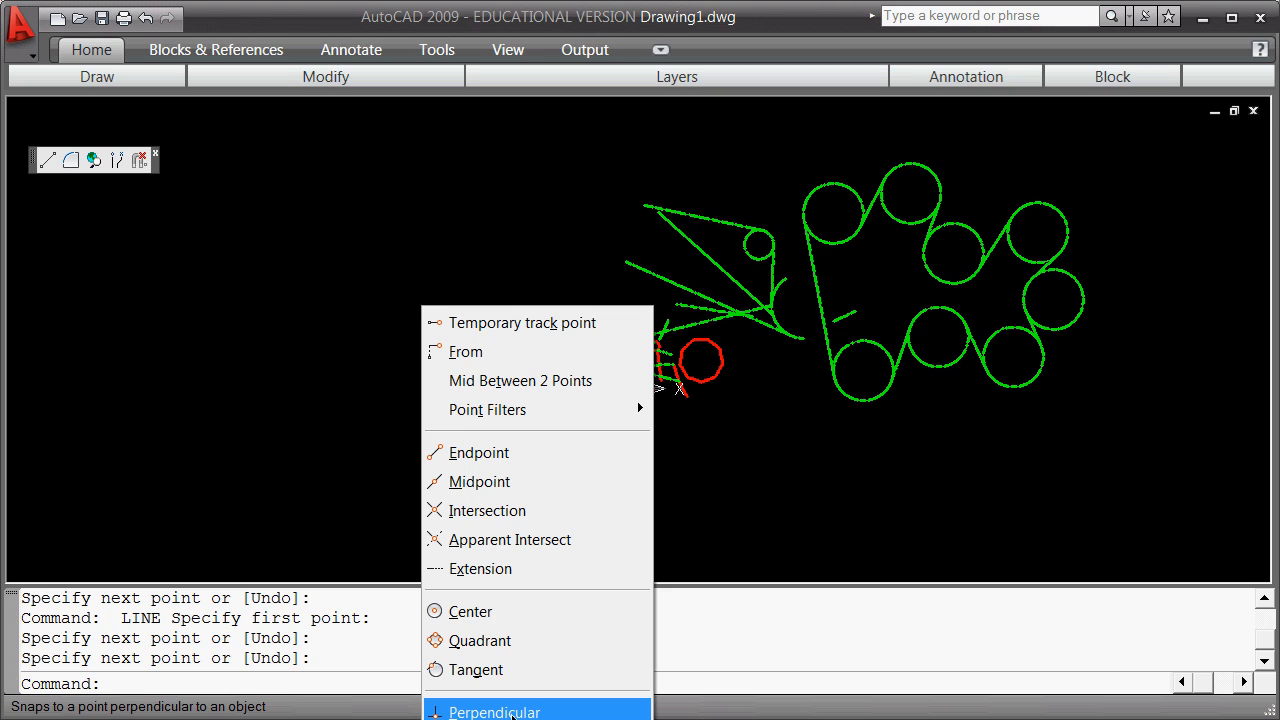
{"action": "key", "text": "Escape"}
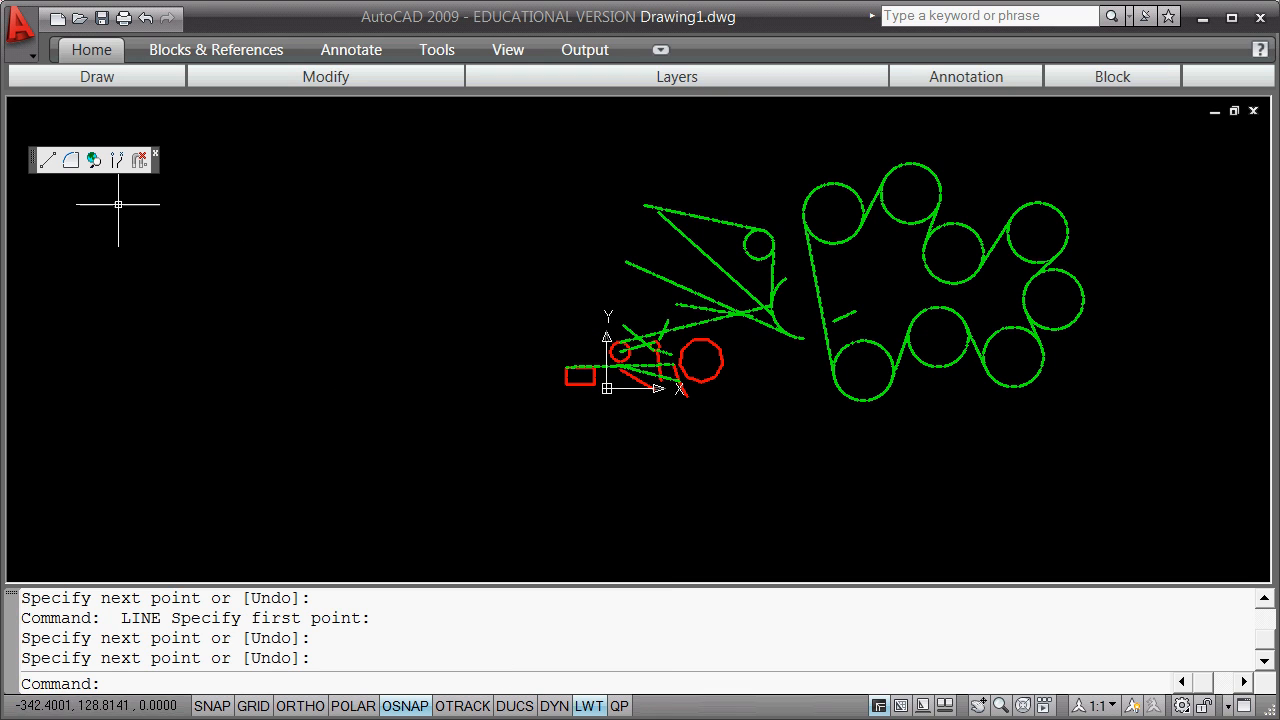
{"action": "left_click", "coordinate": [47, 161]}
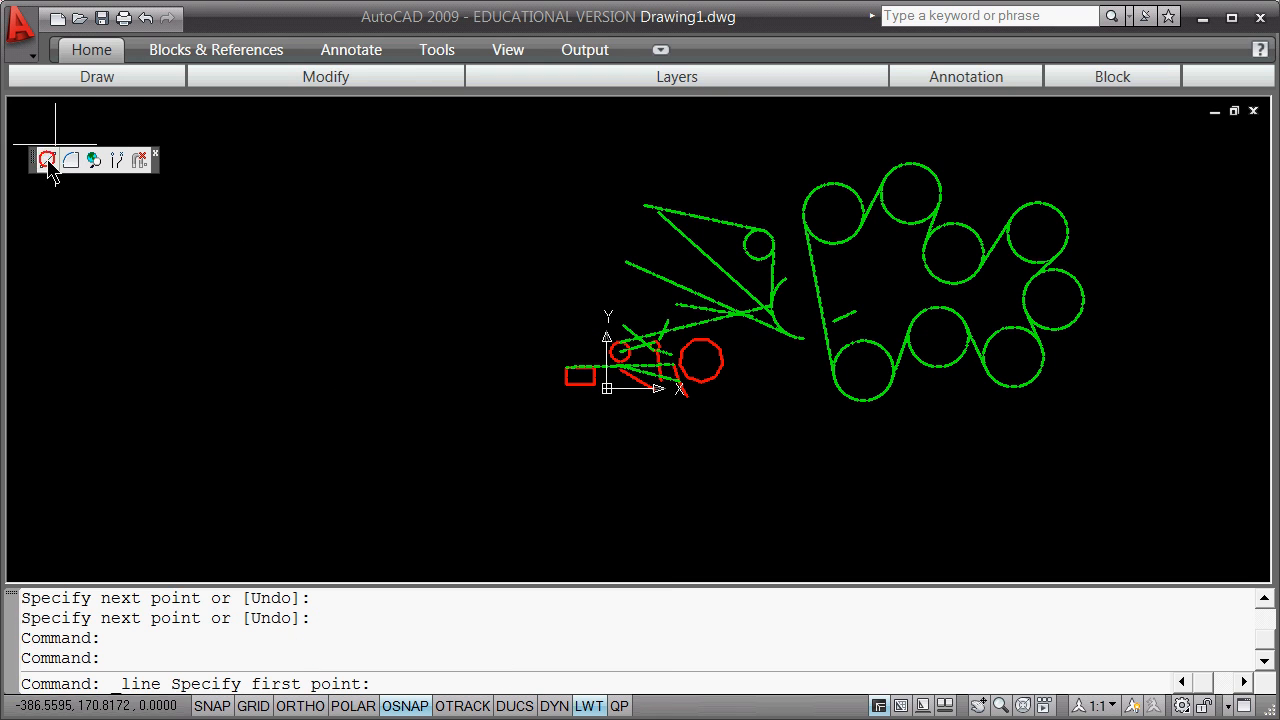
{"action": "left_click", "coordinate": [605, 155]}
{"action": "right_click", "coordinate": [667, 182], "text": "shift"}
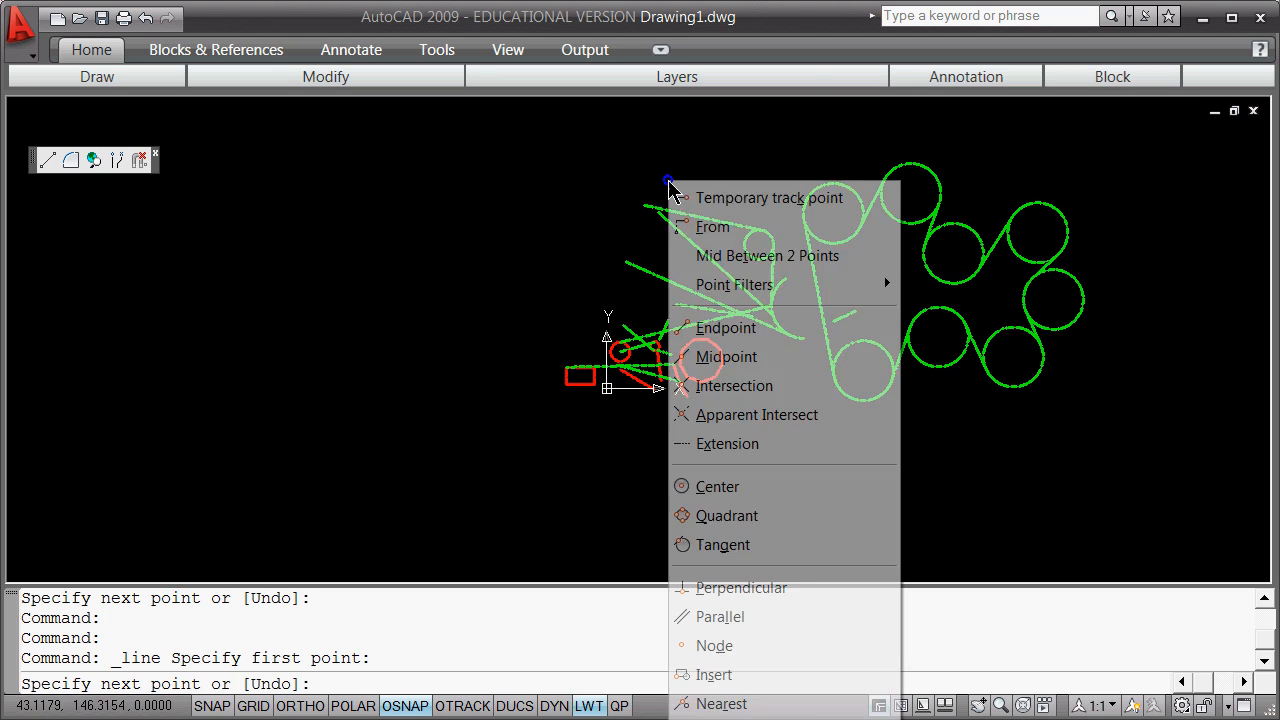
{"action": "left_click", "coordinate": [793, 590]}
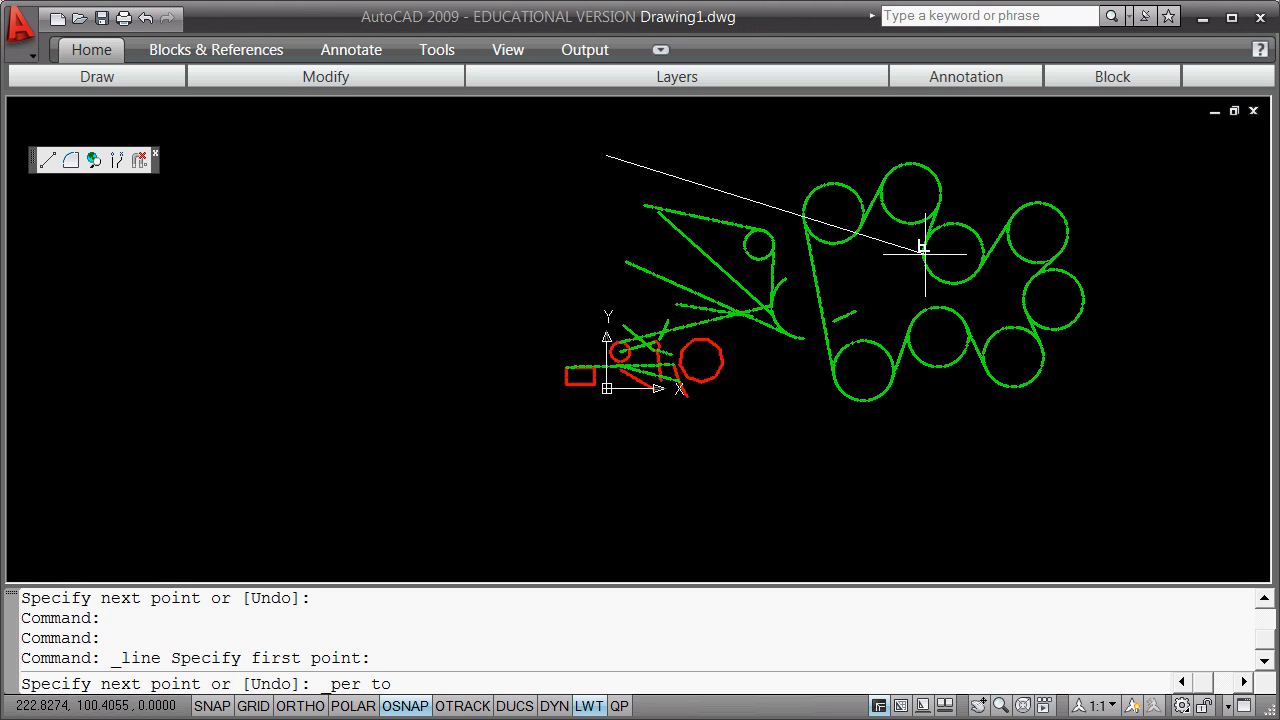
{"action": "left_click", "coordinate": [786, 122]}
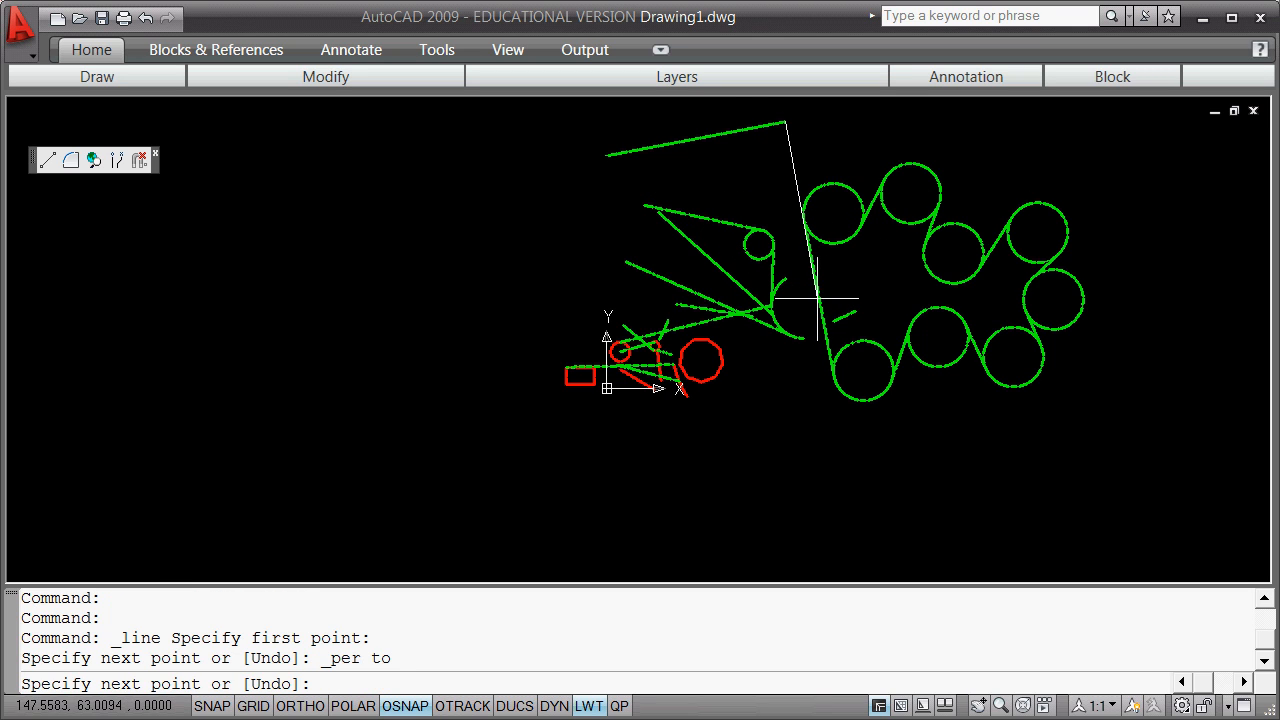
{"action": "key", "text": "Return"}
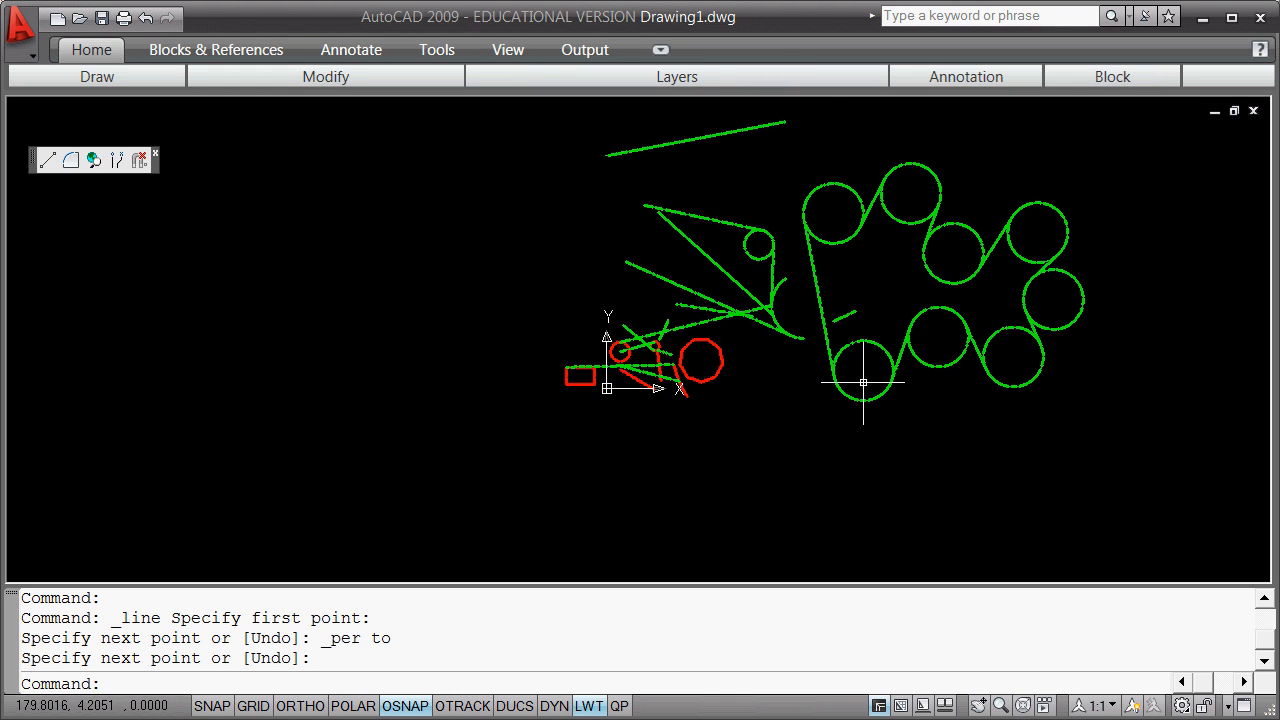
{"action": "right_click", "coordinate": [818, 301]}
{"action": "key", "text": "Escape"}
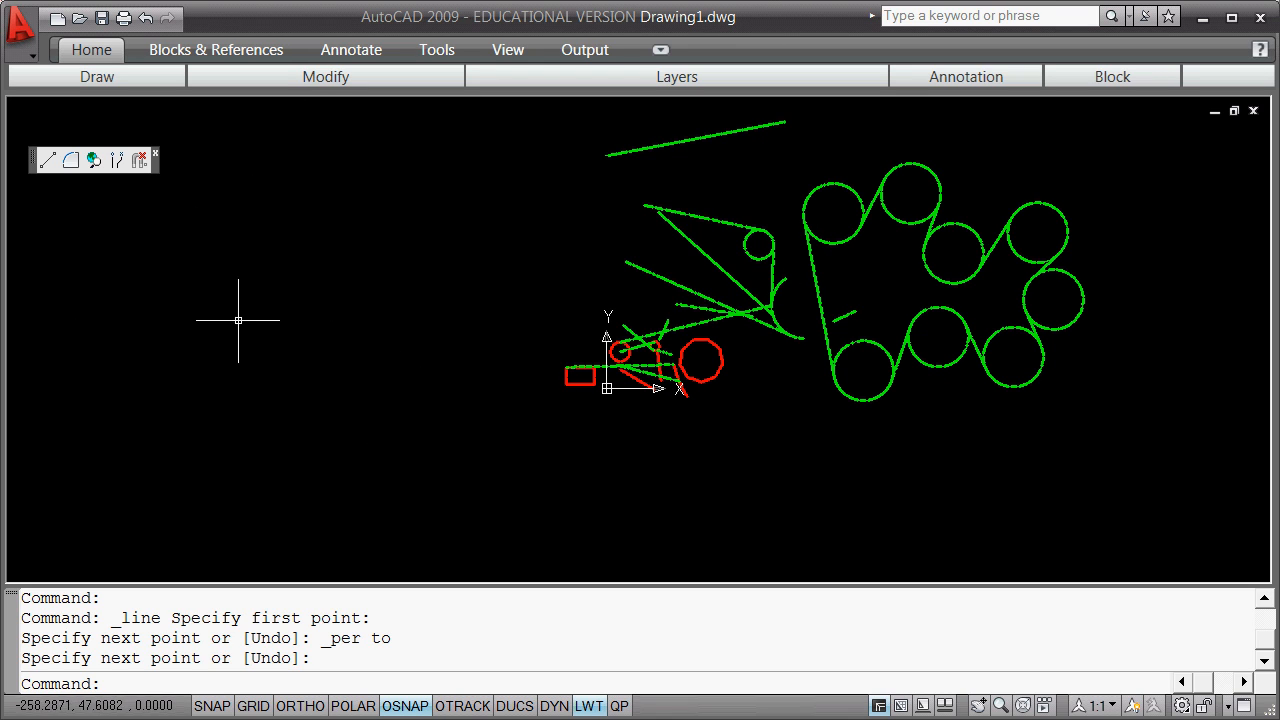
Try to start a line with the Parallel snap override on the sloping line above the fan of lines.
{"action": "left_click", "coordinate": [46, 163]}
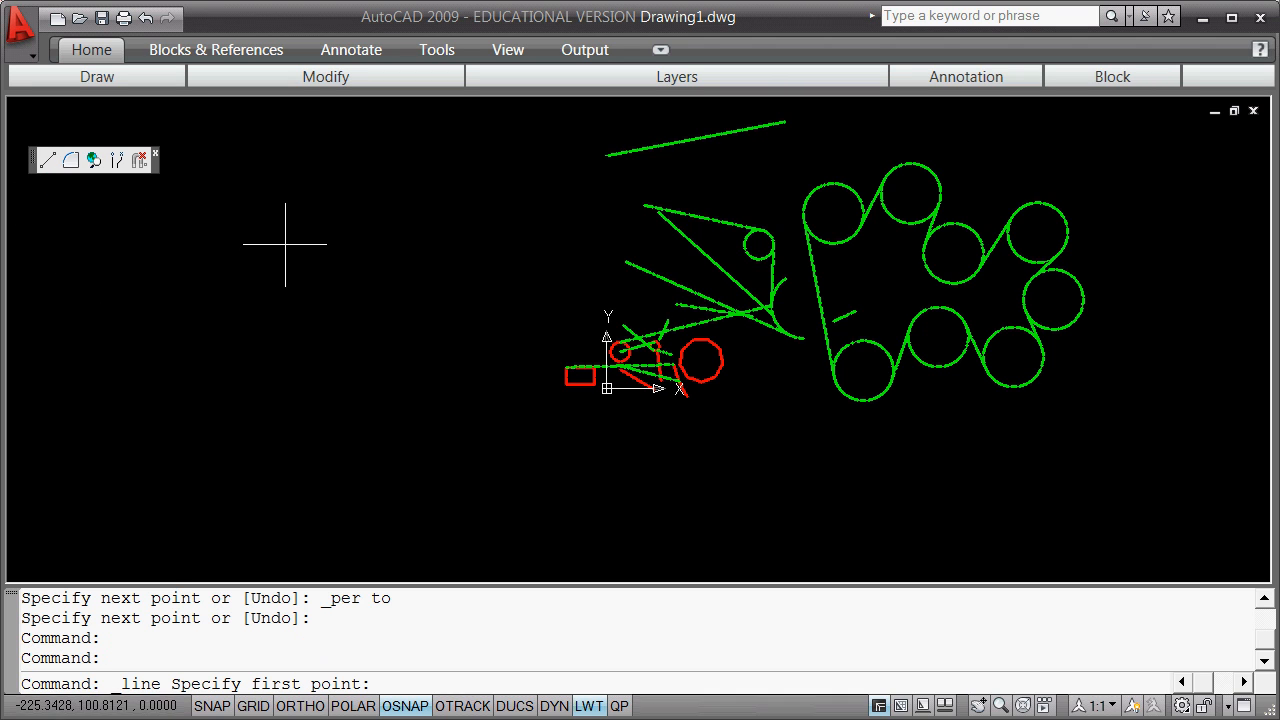
{"action": "right_click", "coordinate": [304, 236], "text": "shift"}
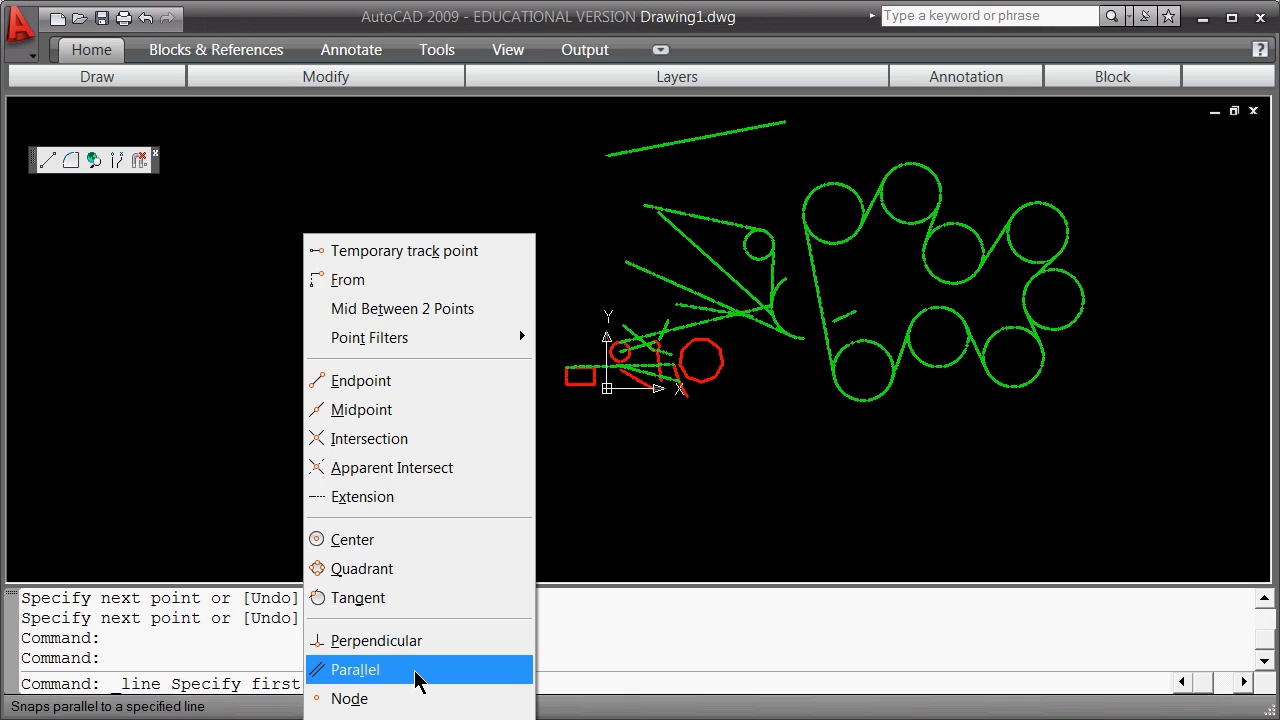
{"action": "left_click", "coordinate": [416, 672]}
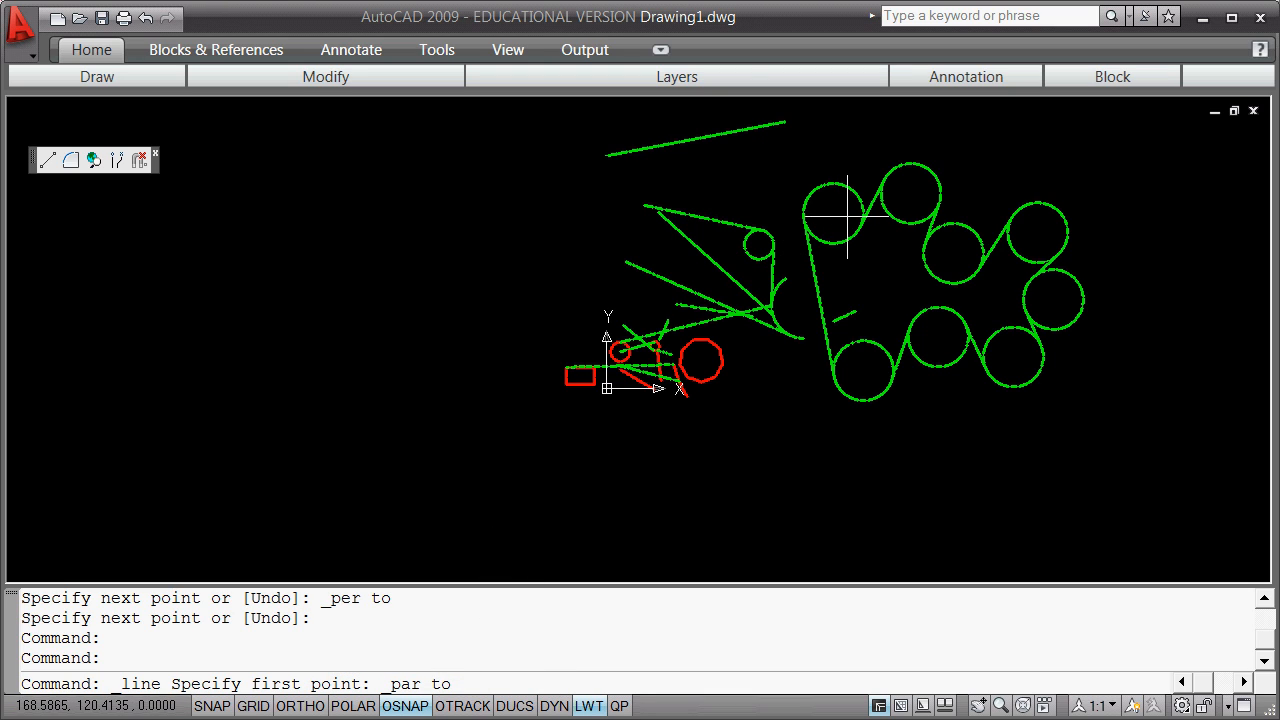
{"action": "left_click", "coordinate": [682, 146]}
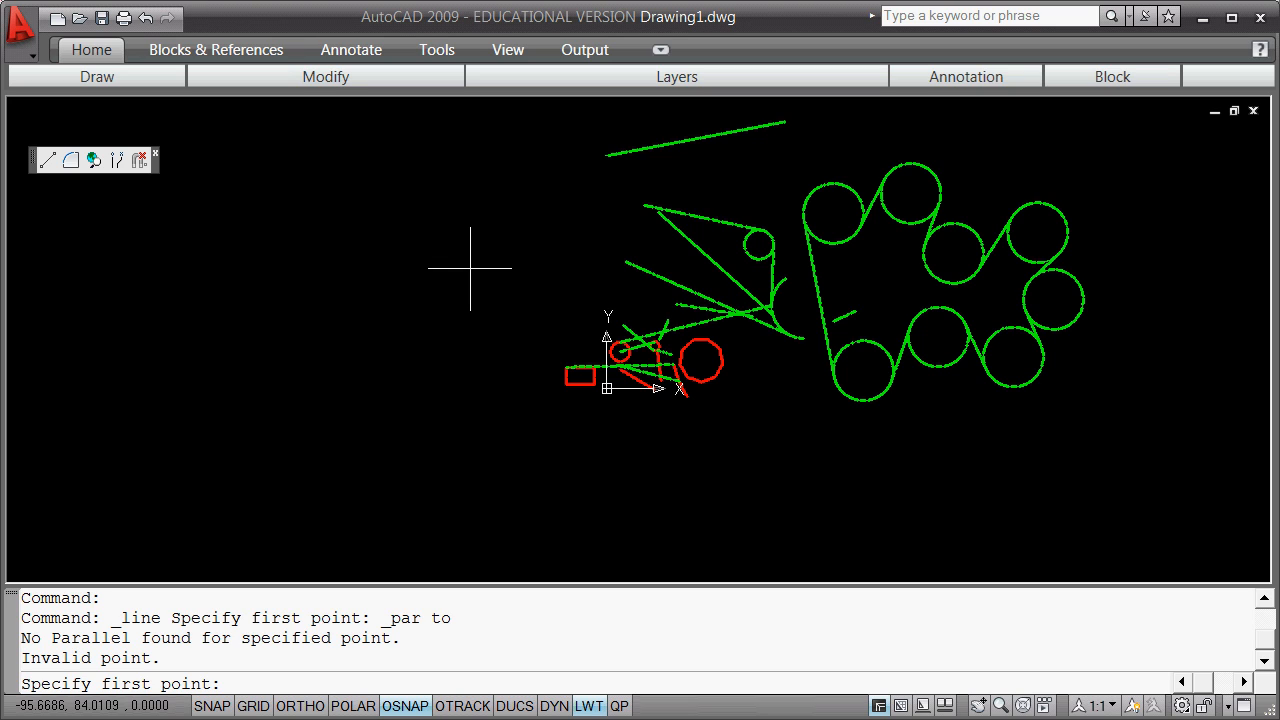
{"action": "key", "text": "Escape"}
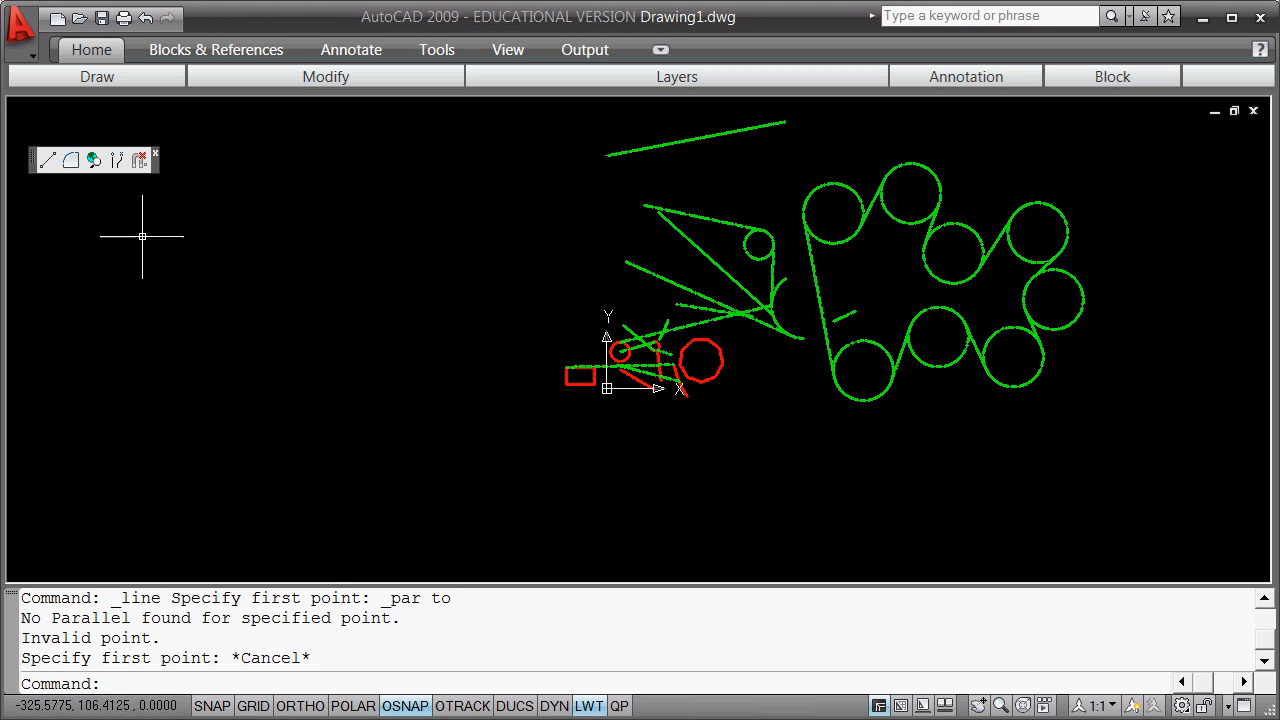
{"action": "left_click", "coordinate": [50, 161]}
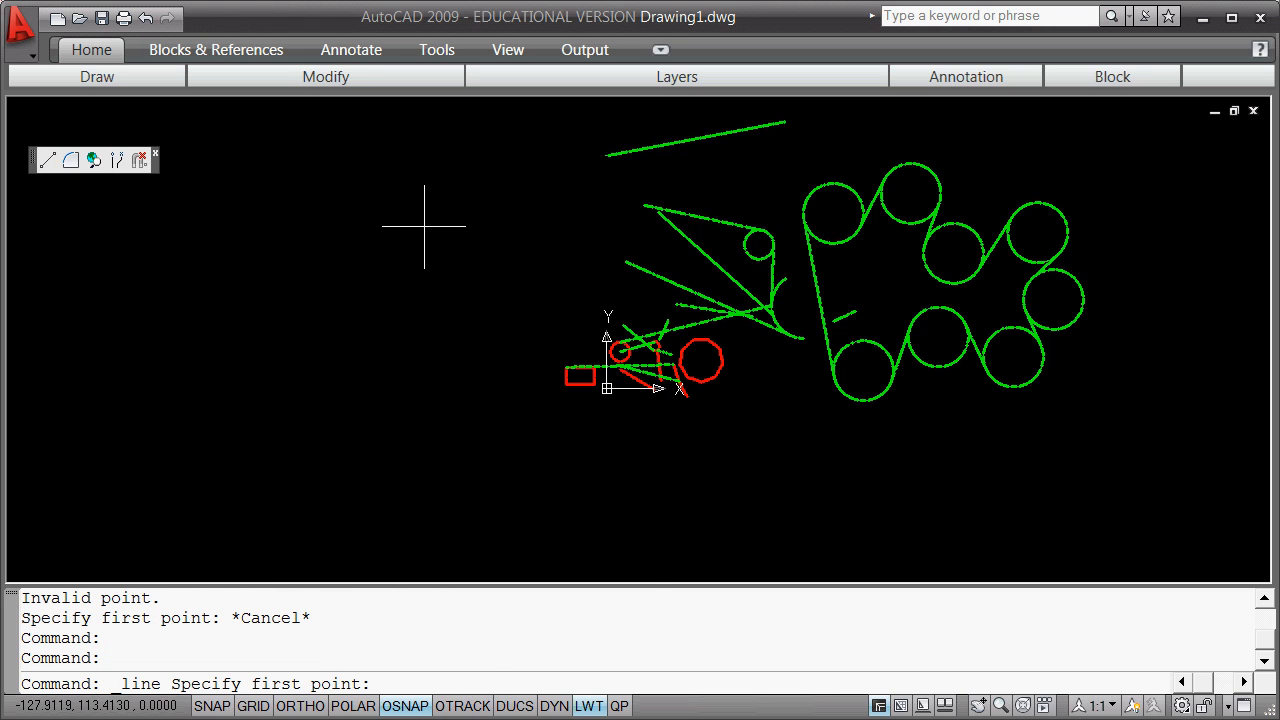
{"action": "right_click", "coordinate": [428, 230], "text": "shift"}
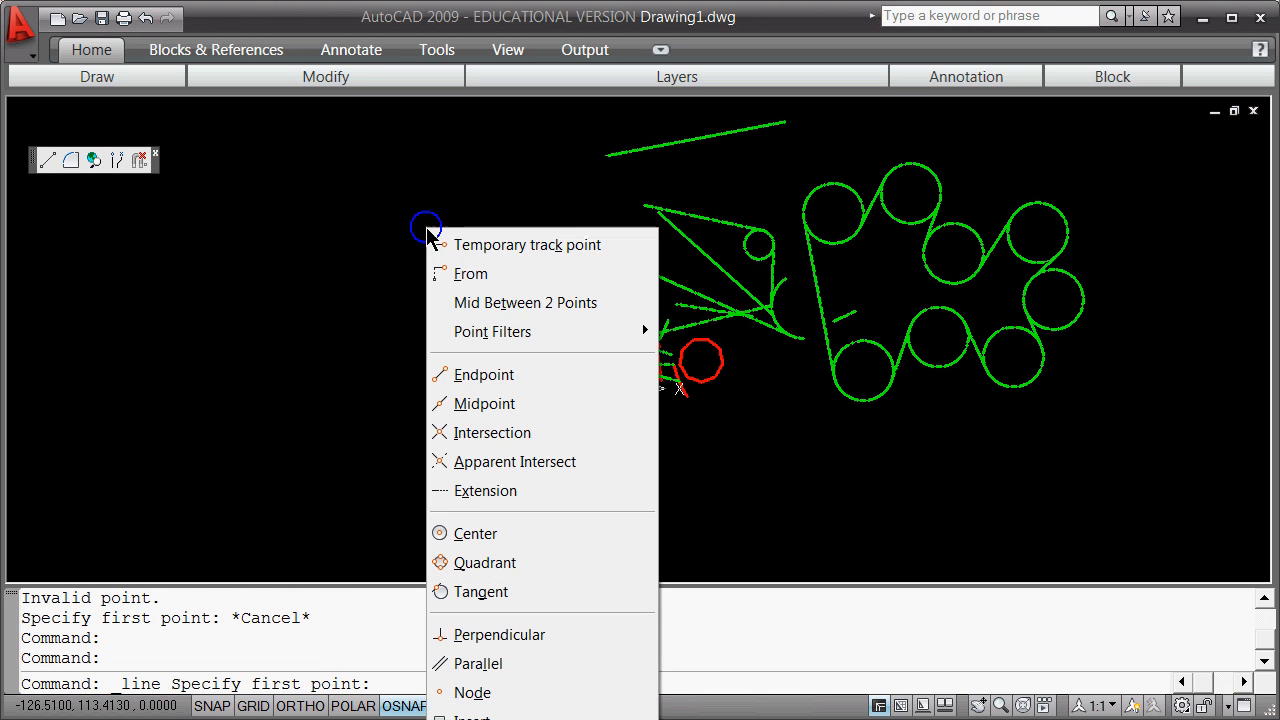
{"action": "left_click", "coordinate": [546, 693]}
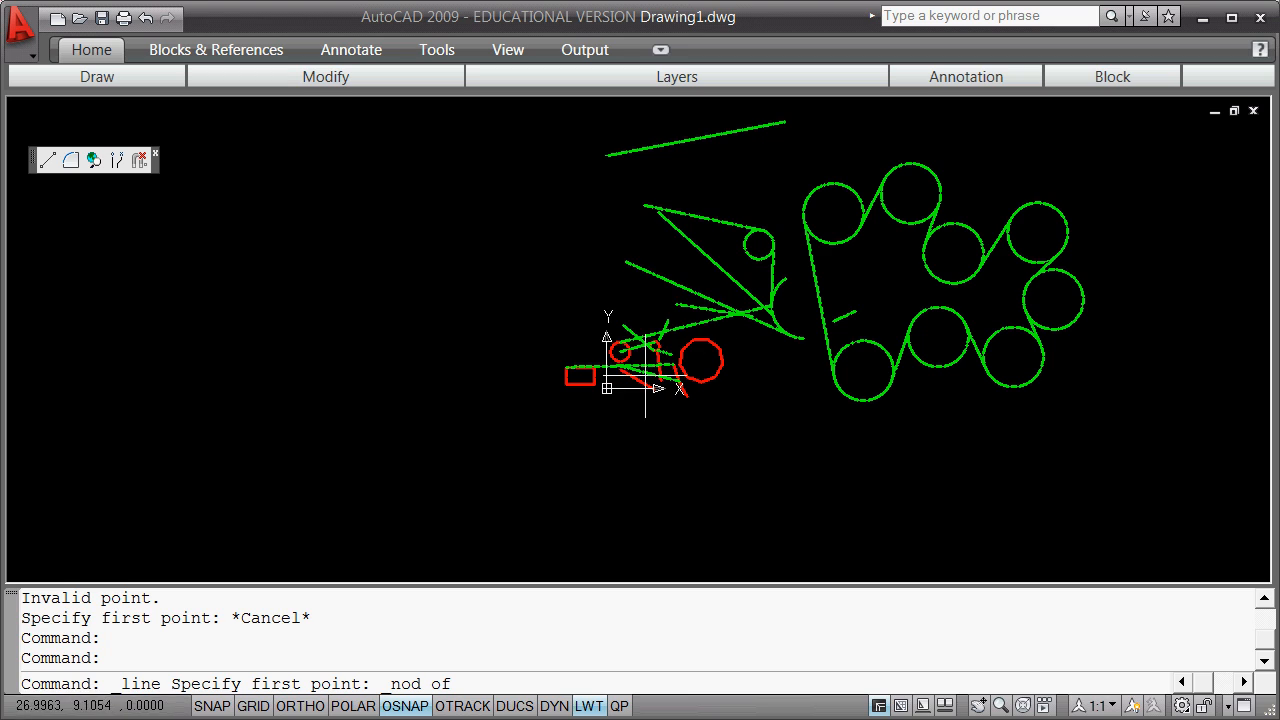
{"action": "key", "text": "Escape"}
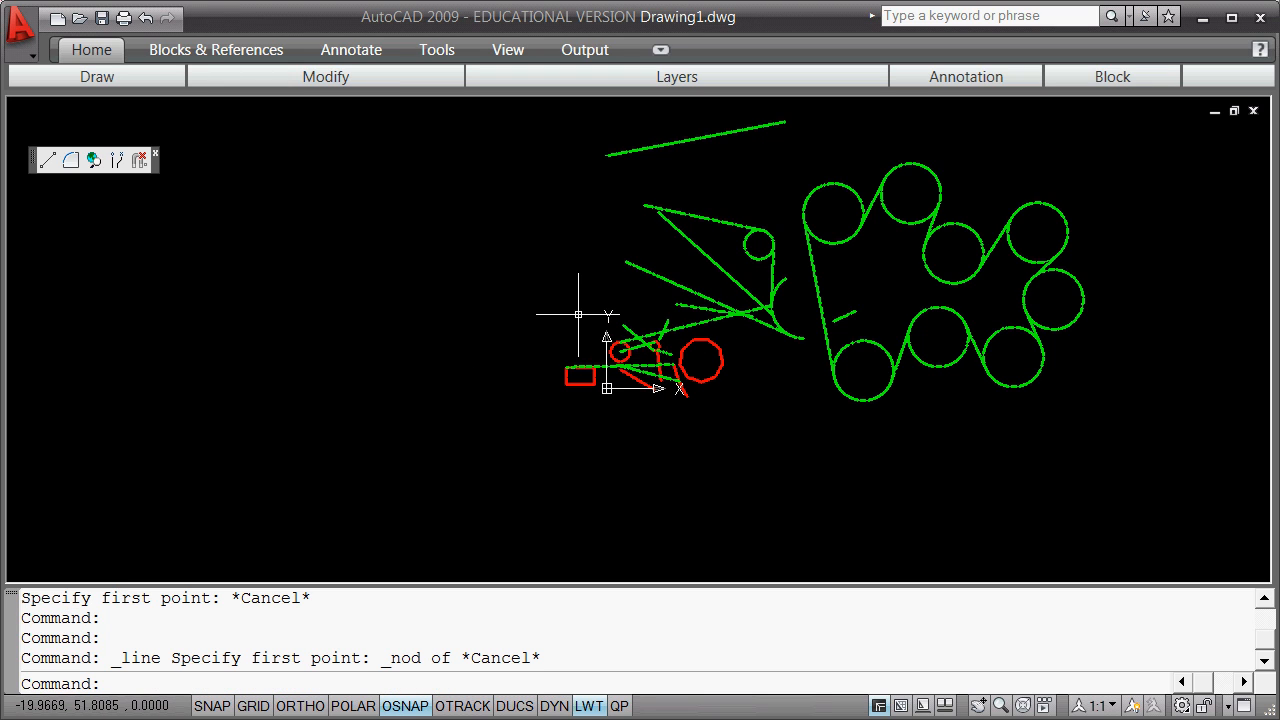
Place a point object in the empty area to the left of the fan of lines.
{"action": "type", "text": "point"}
{"action": "key", "text": "Return"}
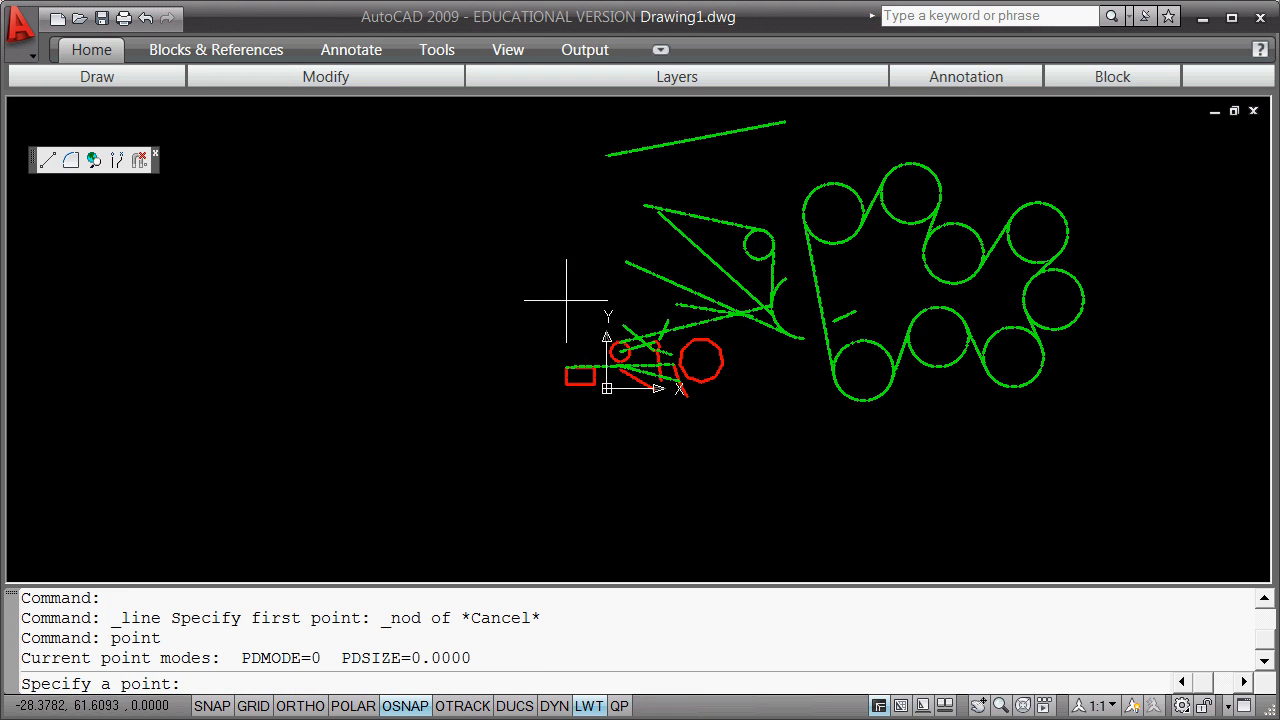
{"action": "left_click", "coordinate": [513, 236]}
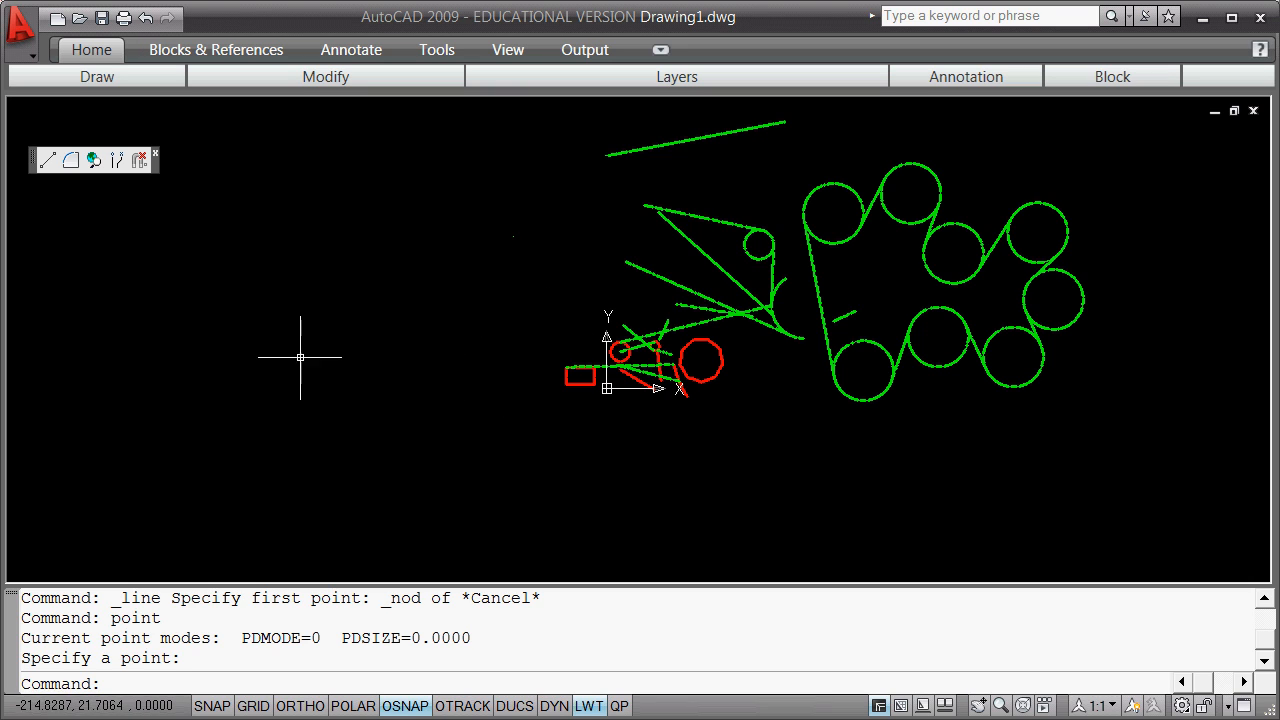
Draw a line from the point object, using the Node snap override, down and left into empty space.
{"action": "type", "text": "lin"}
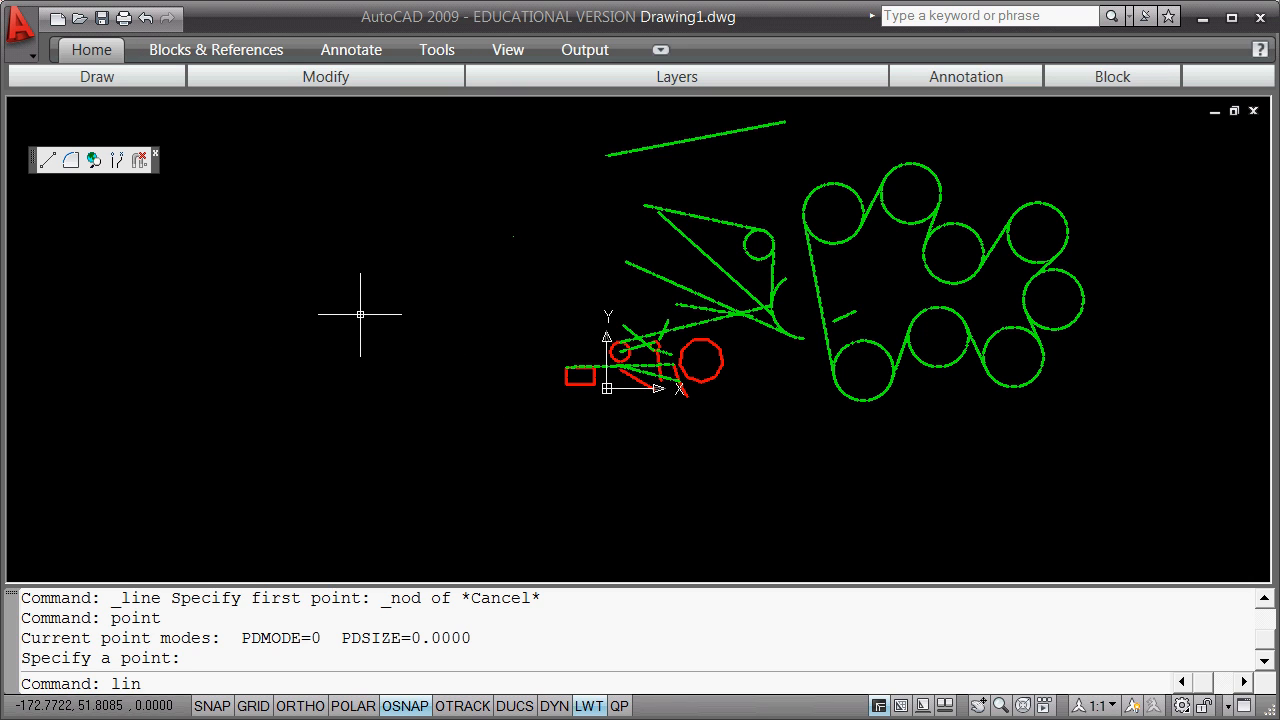
{"action": "type", "text": "e"}
{"action": "key", "text": "Return"}
{"action": "right_click", "coordinate": [357, 194], "text": "shift"}
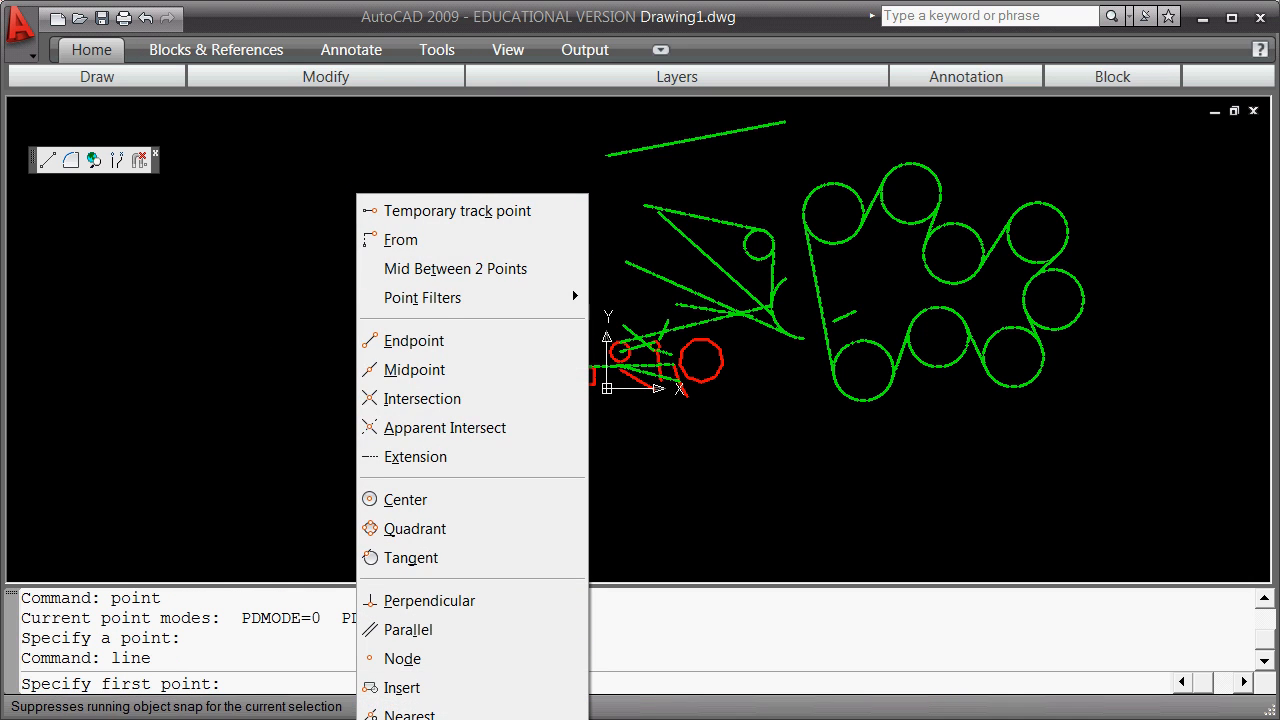
{"action": "left_click", "coordinate": [503, 658]}
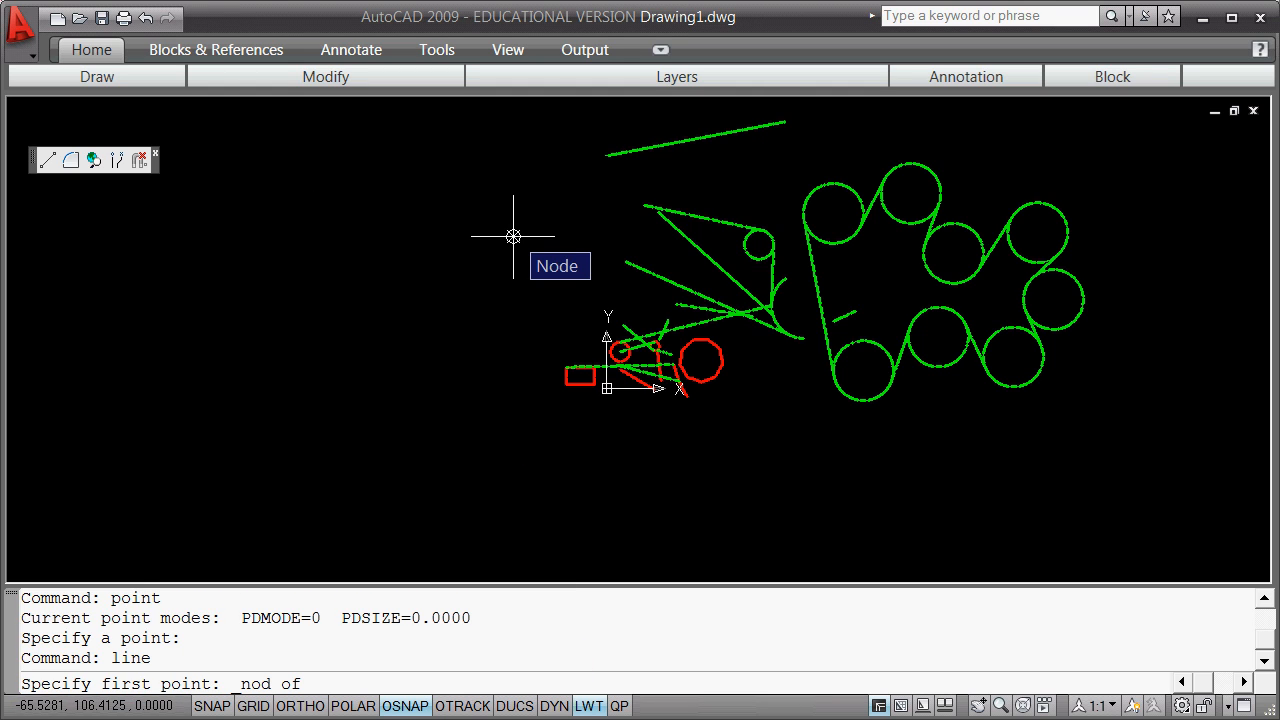
{"action": "left_click", "coordinate": [513, 236]}
{"action": "left_click", "coordinate": [458, 336]}
{"action": "key", "text": "Return"}
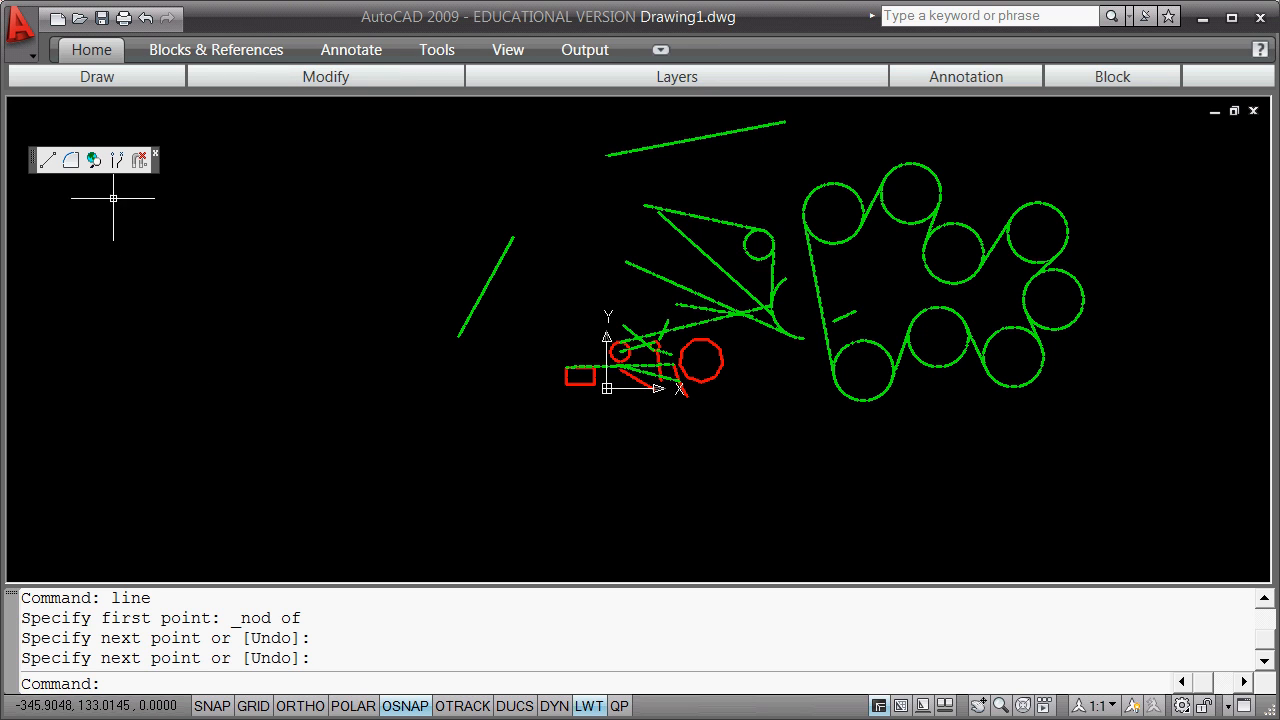
Draw a line from the Nearest snap near the long left tangent line's upper end, perpendicular to the steep diagonal line below the small circle.
{"action": "left_click", "coordinate": [47, 162]}
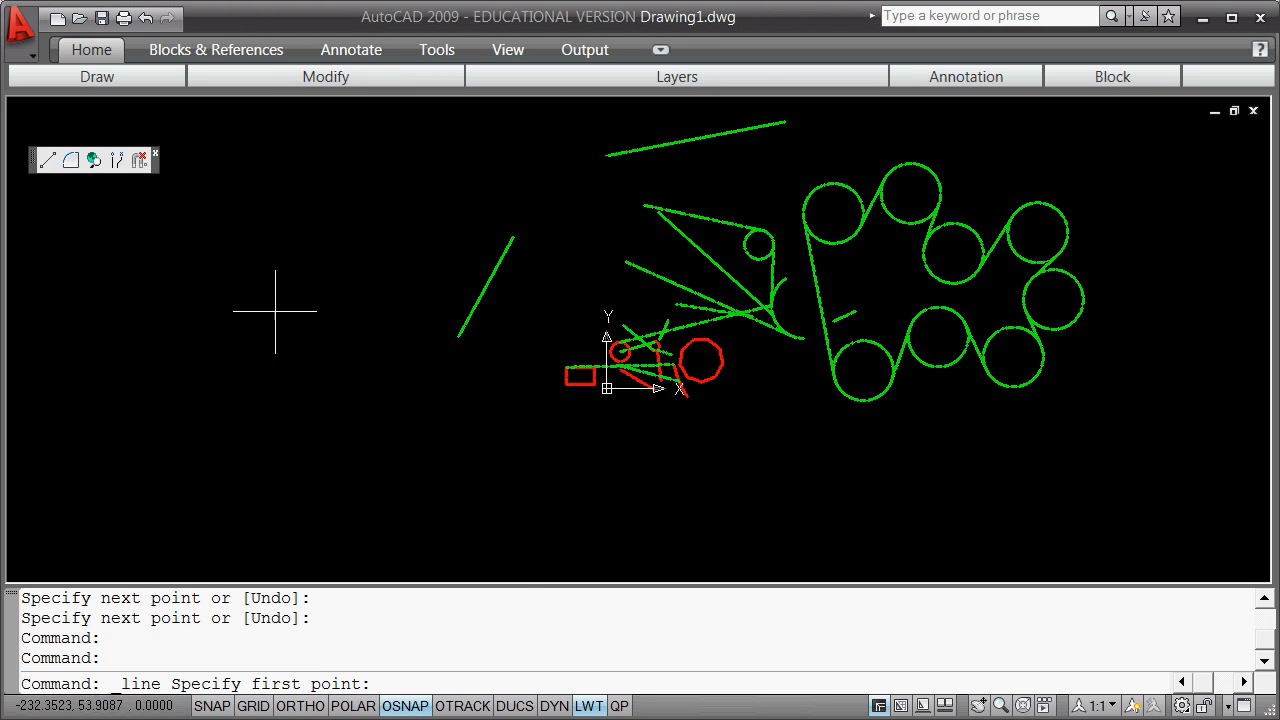
{"action": "right_click", "coordinate": [298, 312], "text": "shift"}
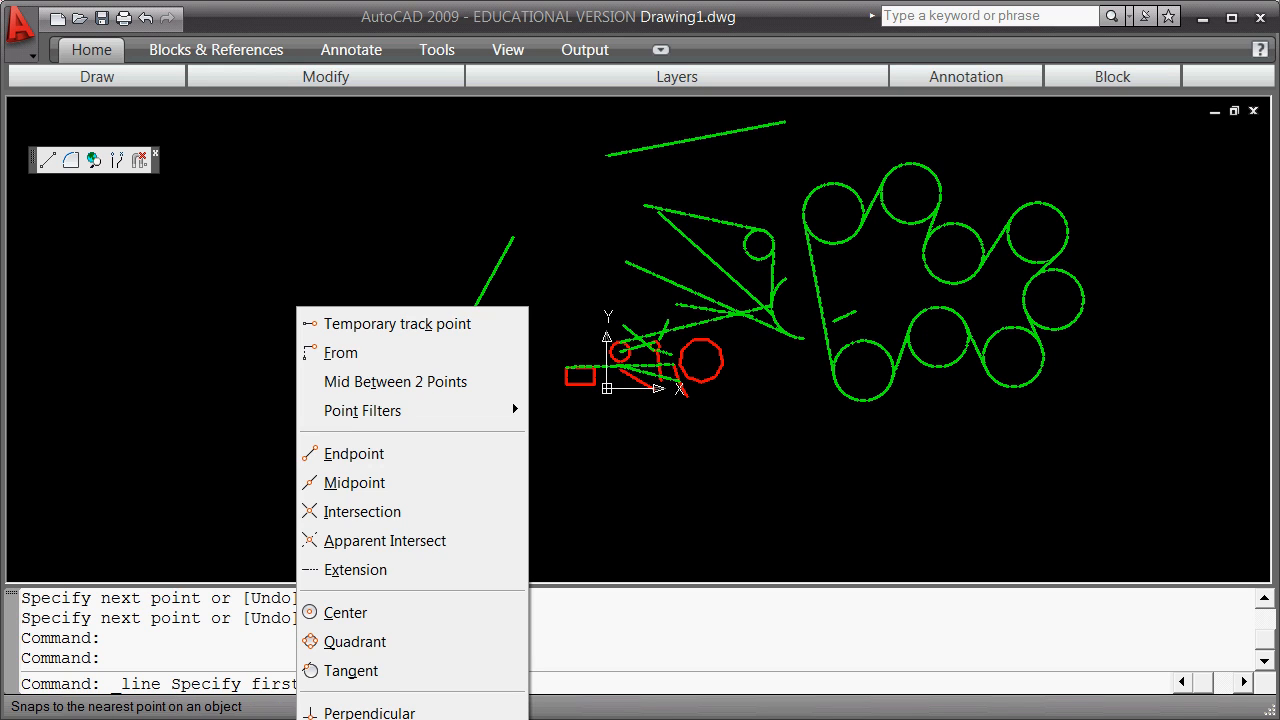
{"action": "left_click", "coordinate": [355, 719]}
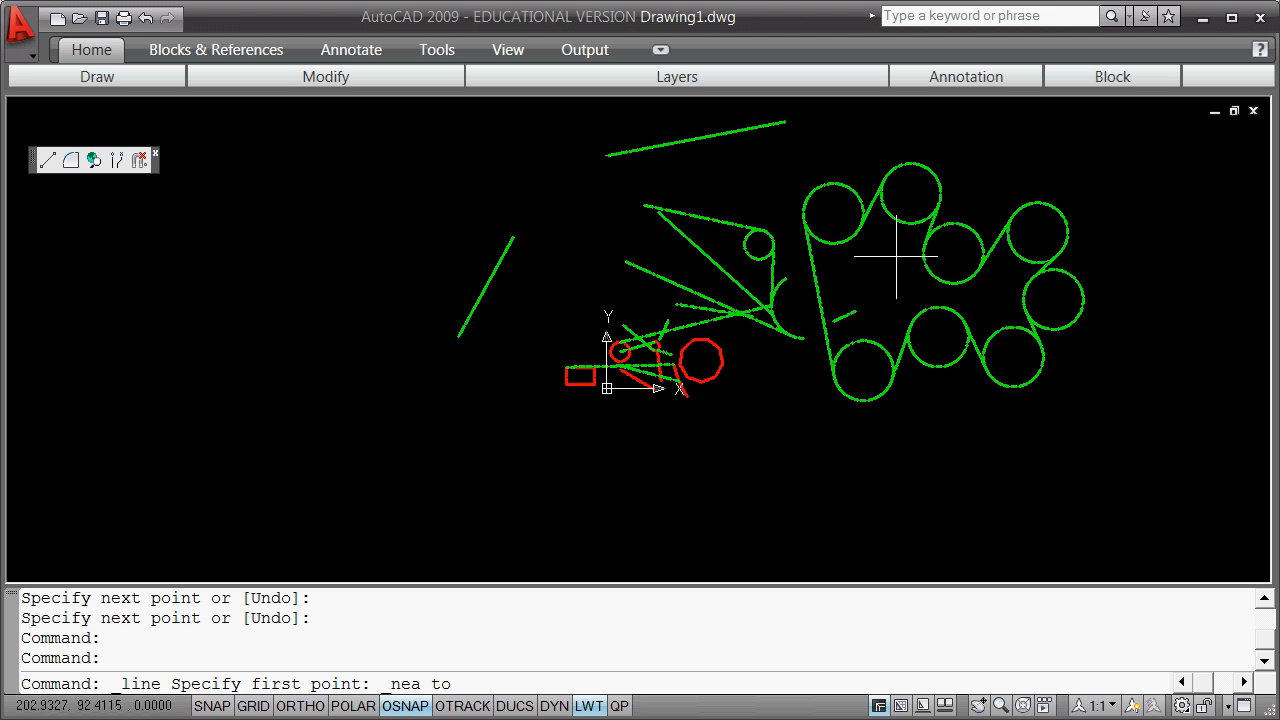
{"action": "left_click", "coordinate": [808, 240]}
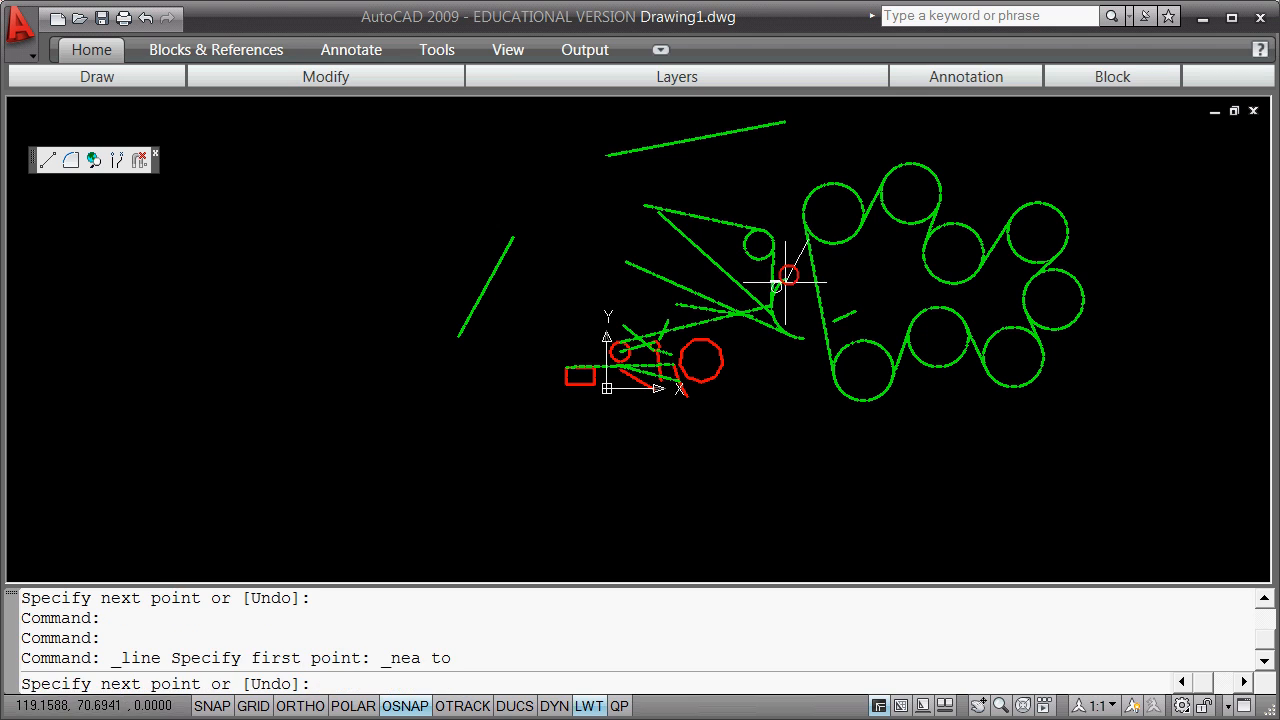
{"action": "right_click", "coordinate": [668, 432], "text": "shift"}
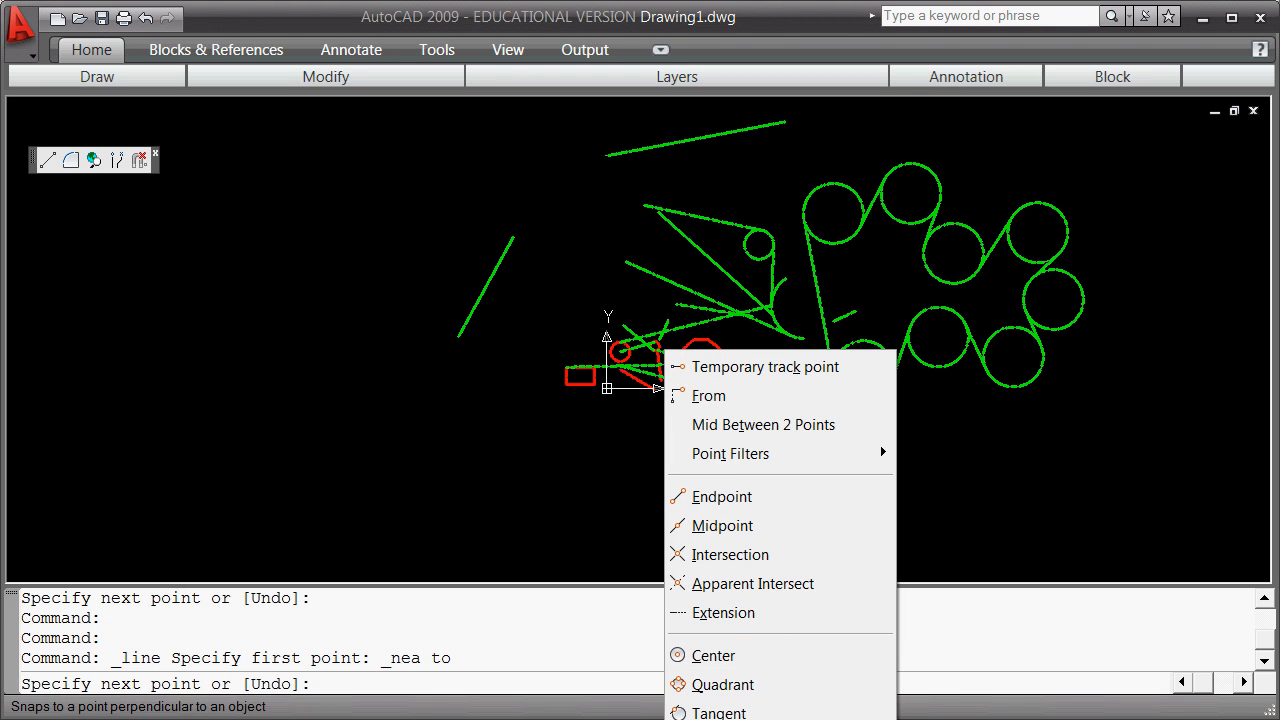
{"action": "left_click", "coordinate": [720, 719]}
{"action": "left_click", "coordinate": [753, 299]}
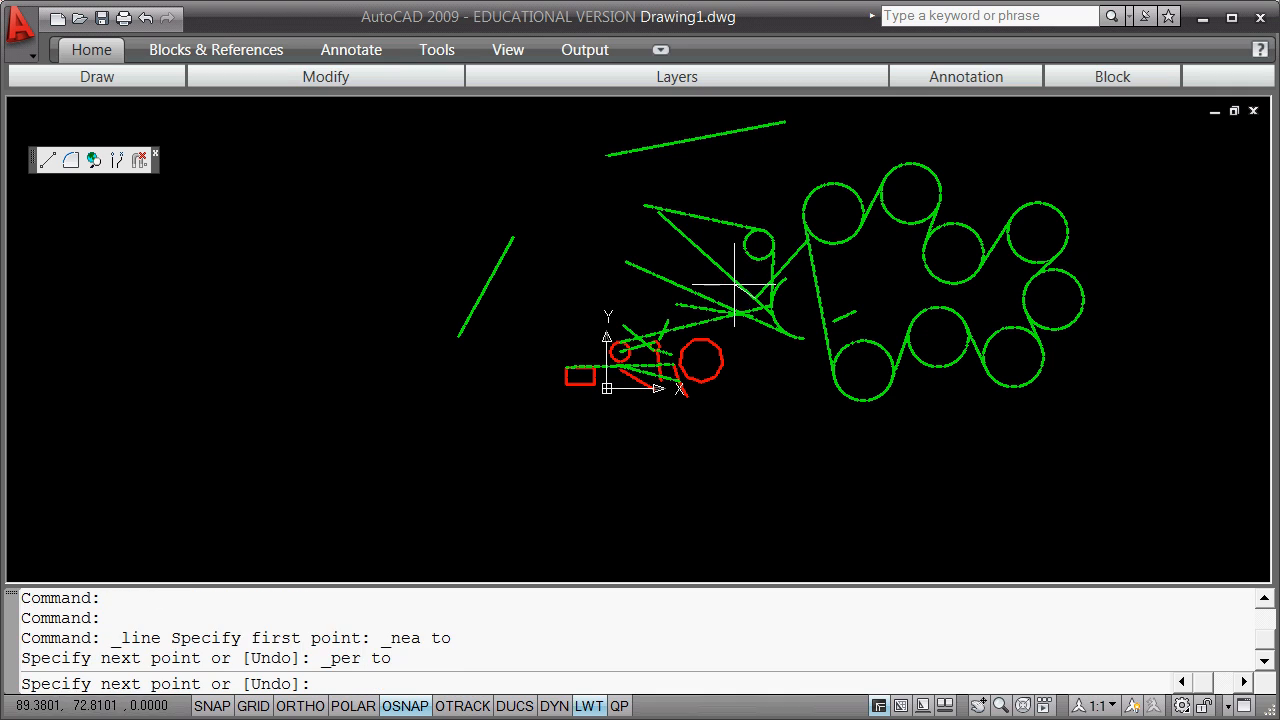
{"action": "key", "text": "Return"}
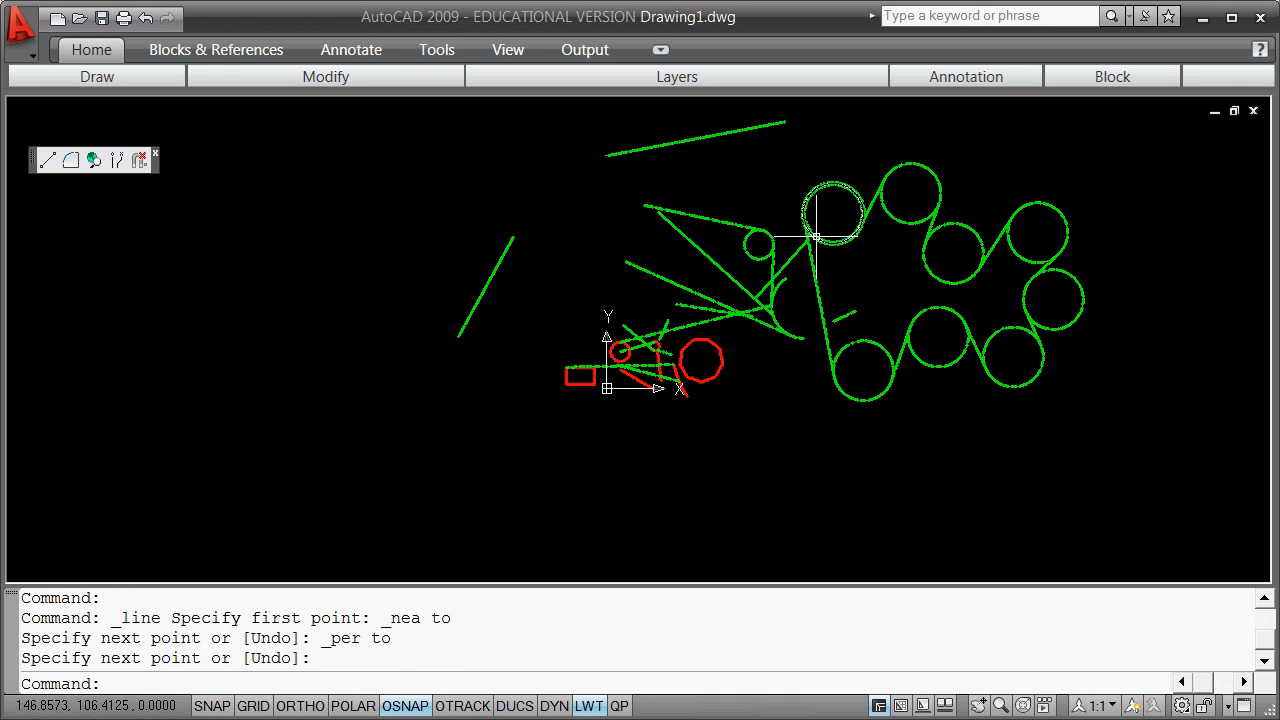